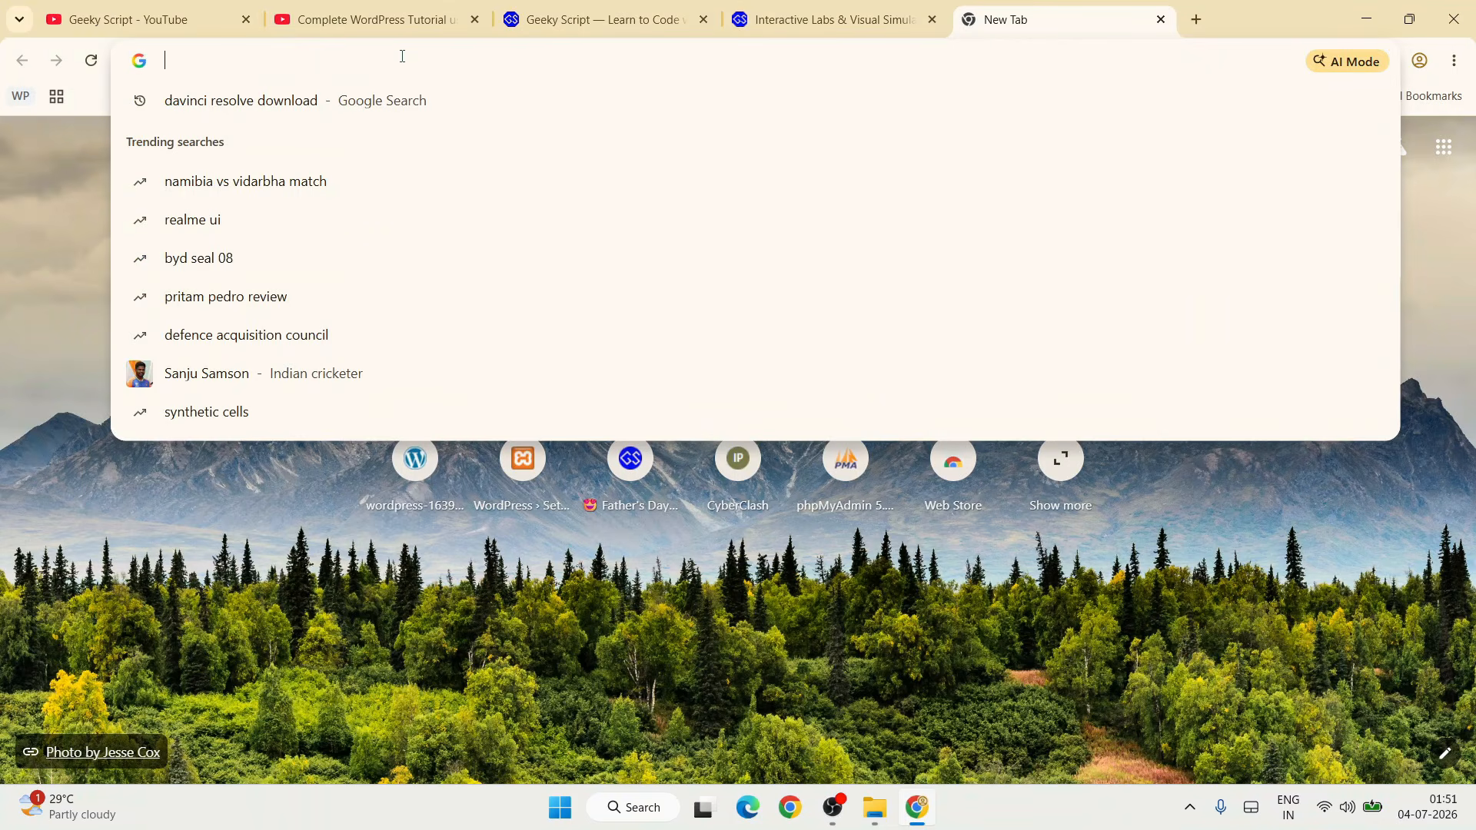
Step: Search the web for "android studio download" and open the Android Developers download page for Android Studio
type("android")
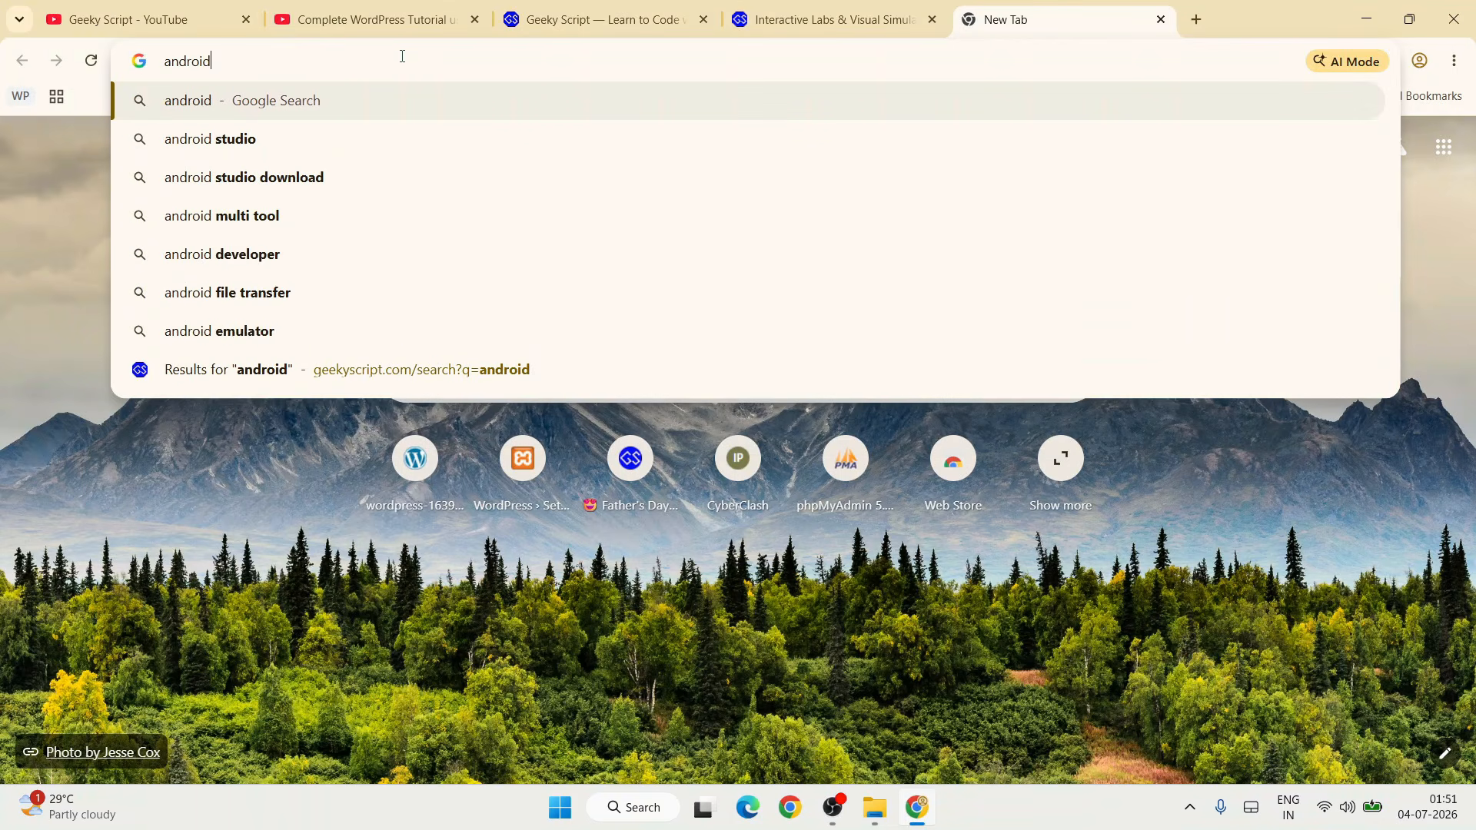
type(" studio download")
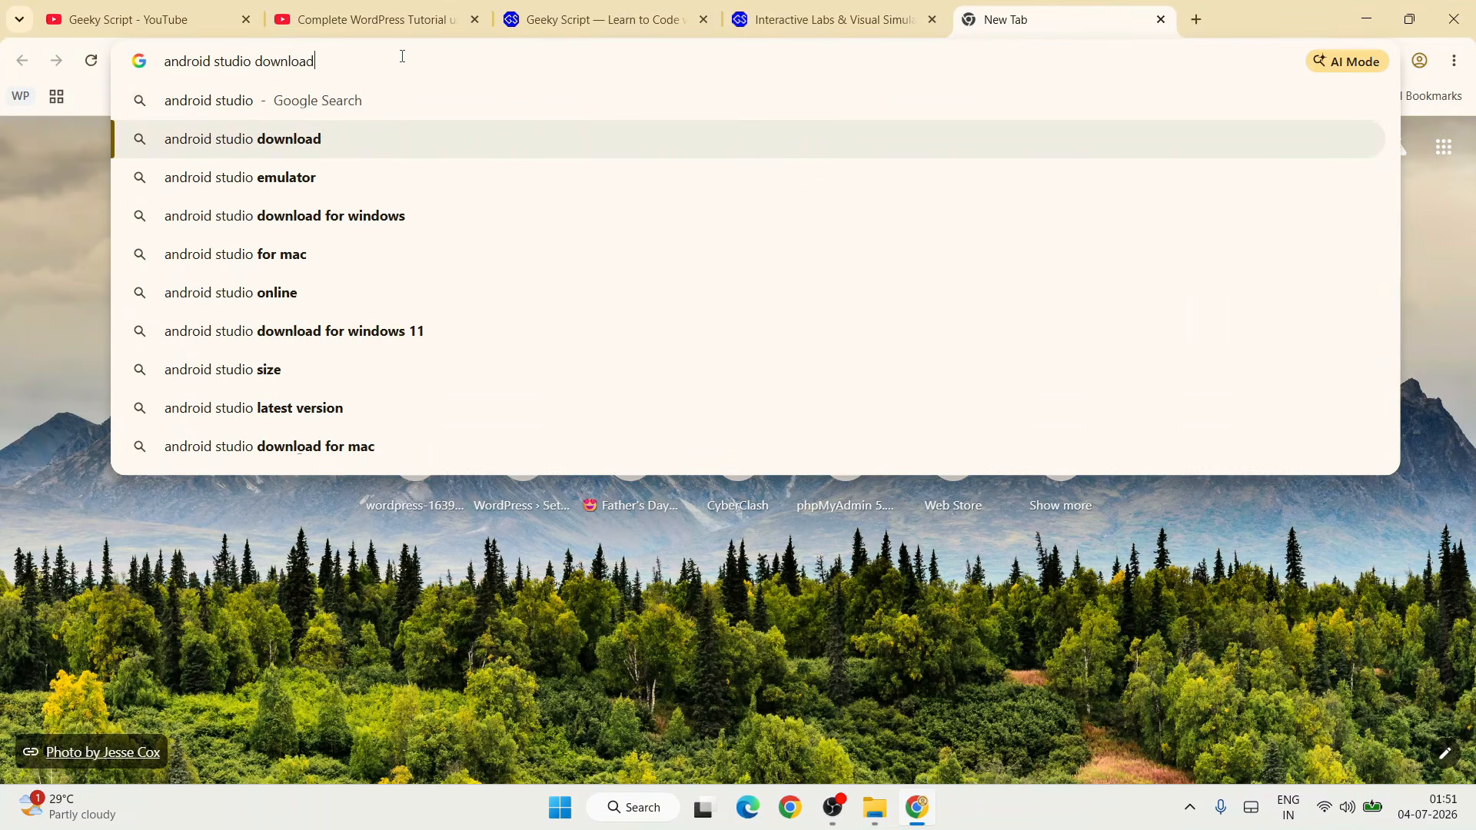
key("Return")
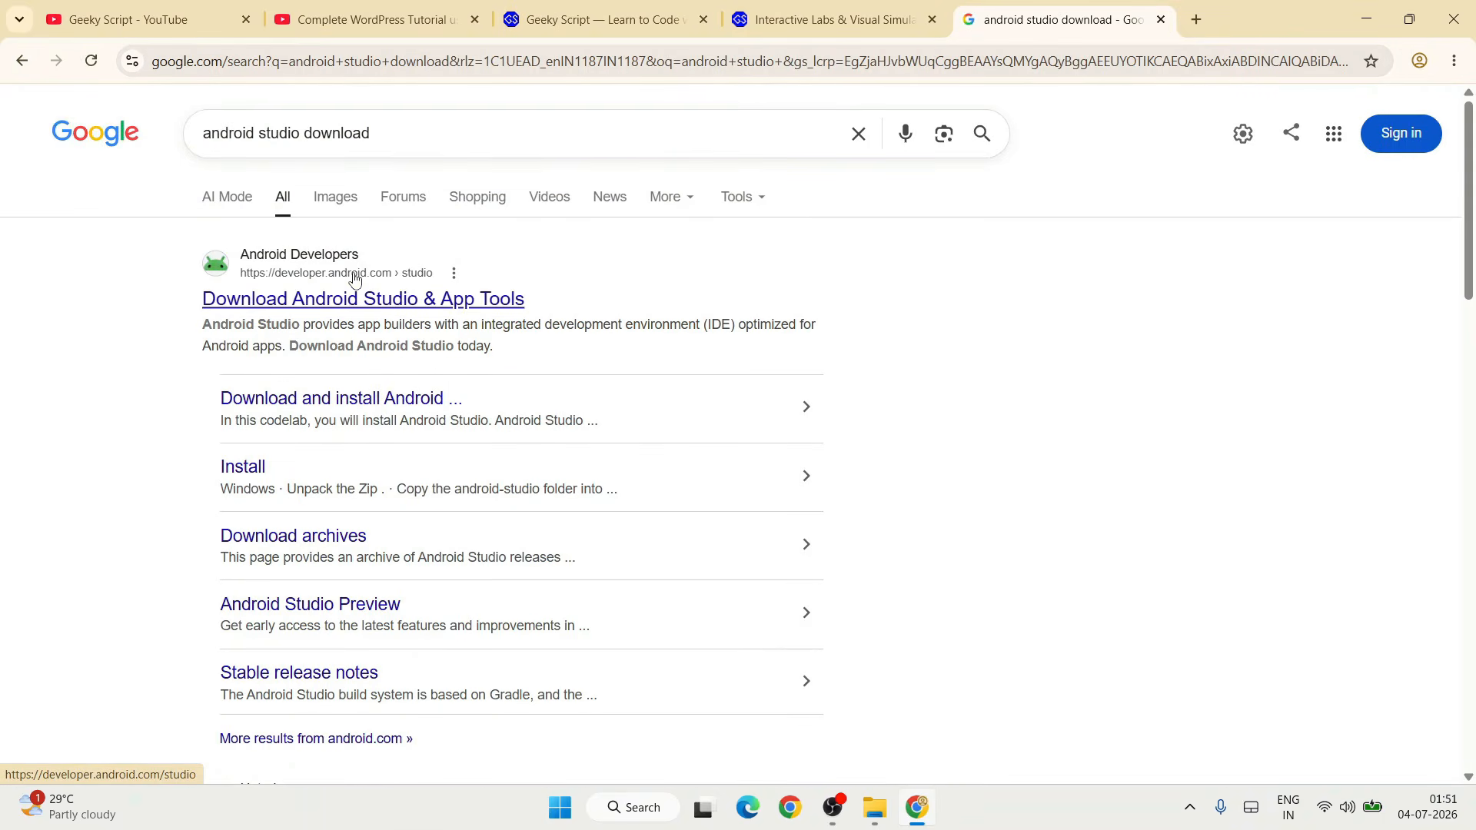
left_click(358, 299)
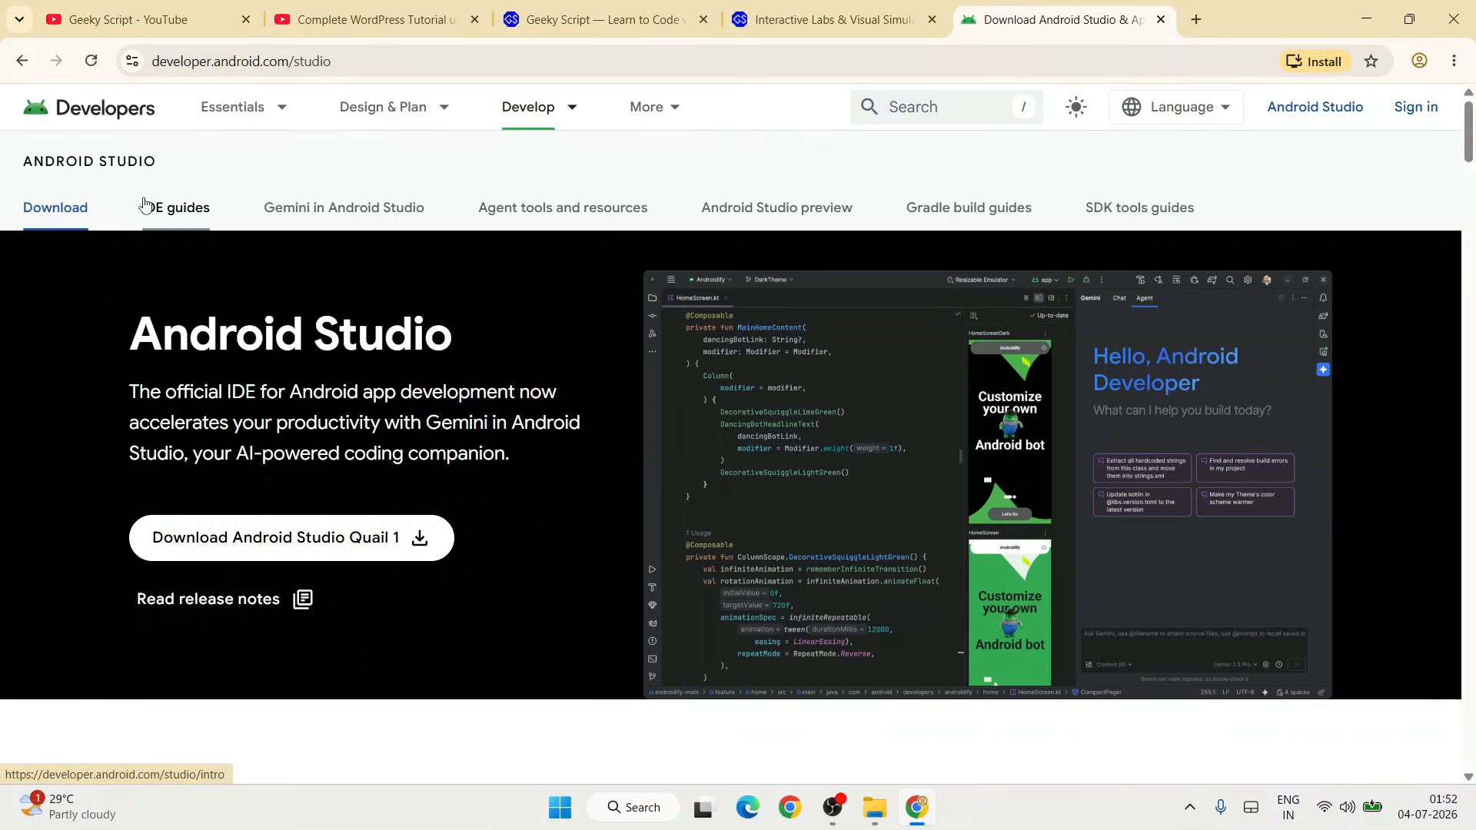
left_click(474, 57)
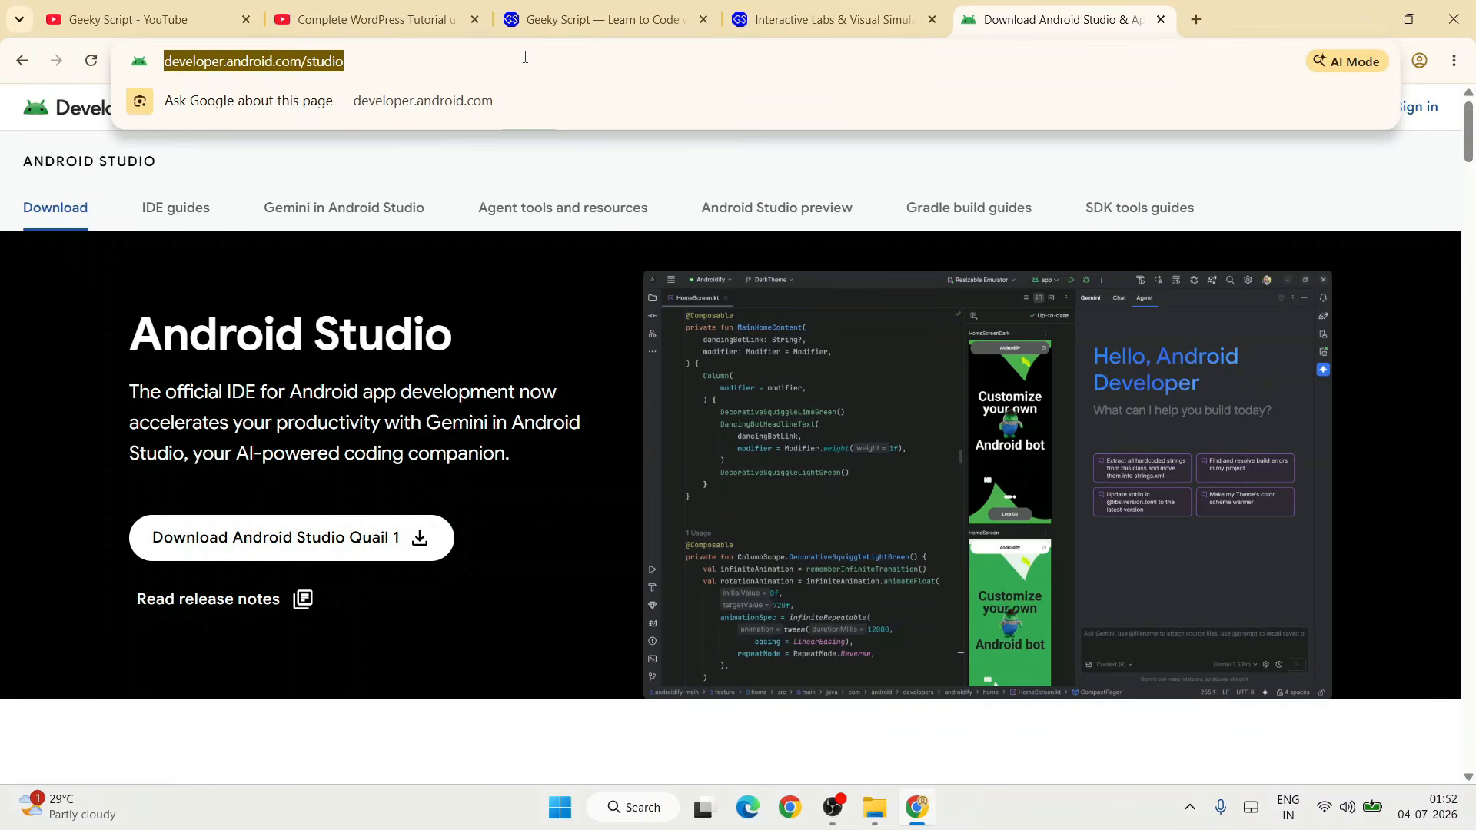
left_click(576, 283)
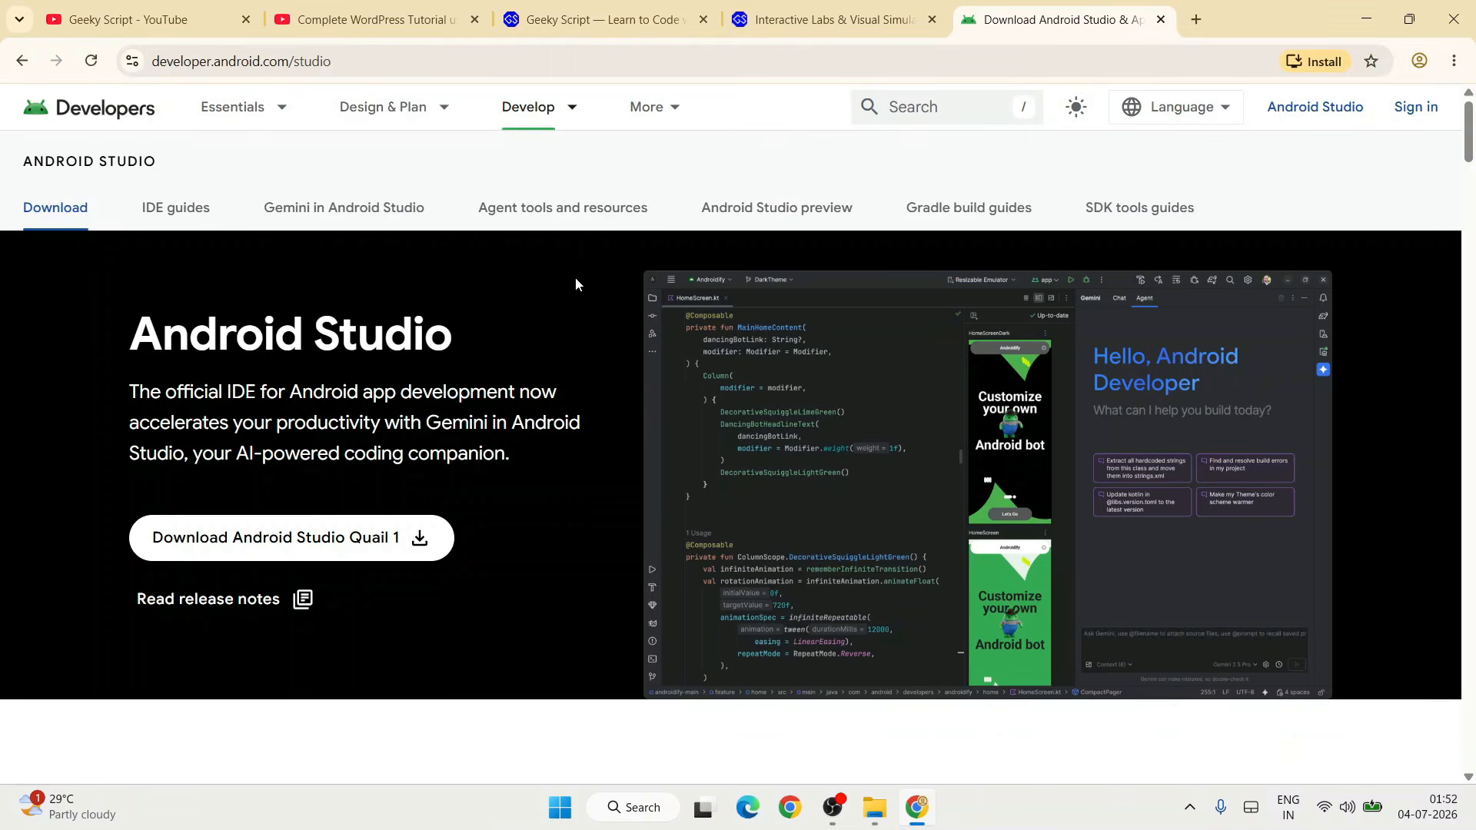
left_click_drag(123, 331, 405, 443)
left_click(474, 465)
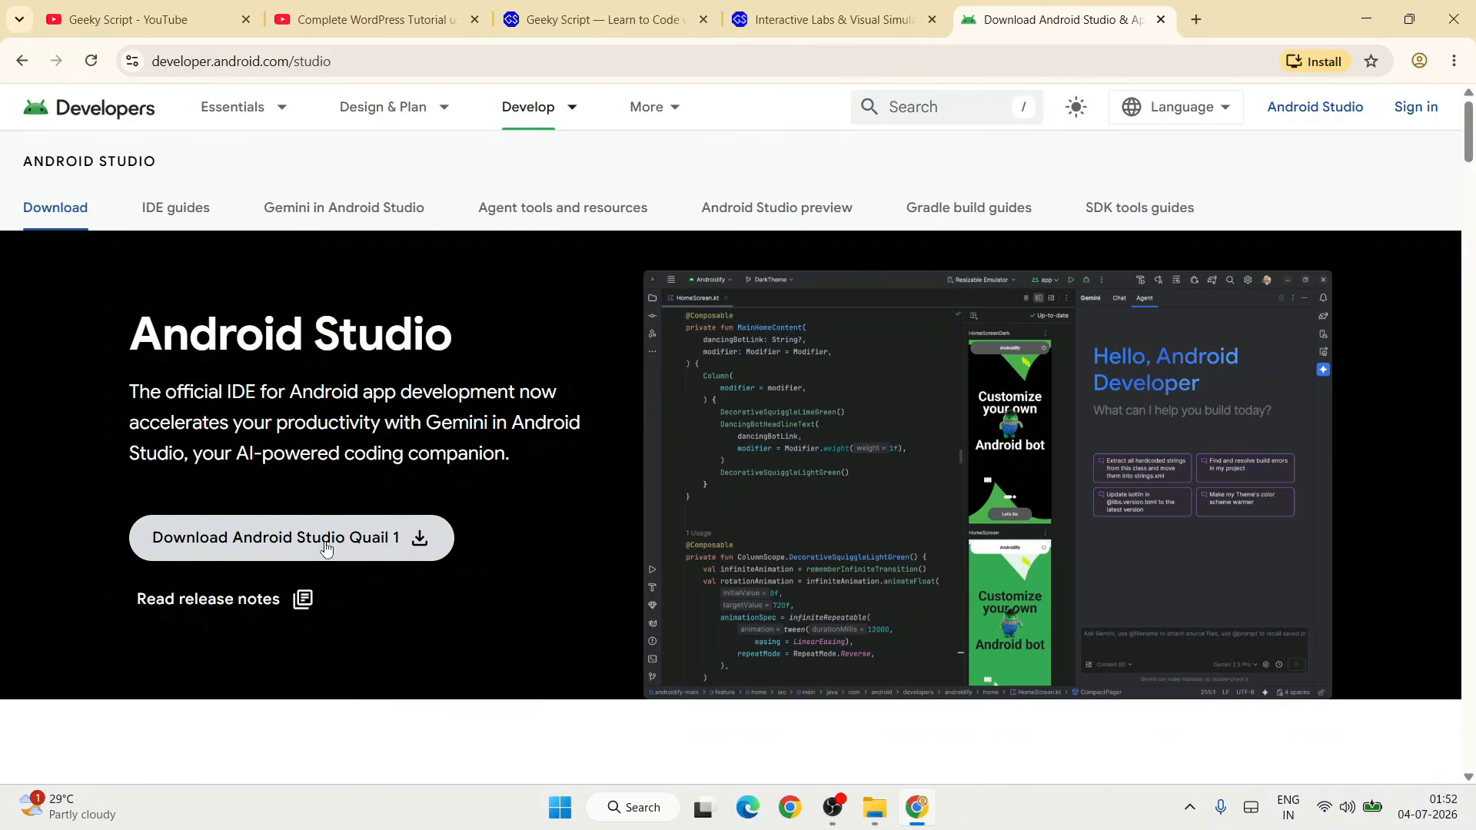
Step: Accept the terms and start downloading Android Studio Quail 1 | 2026.1.1 Patch 2 for Windows, and cancel the download
left_click(385, 548)
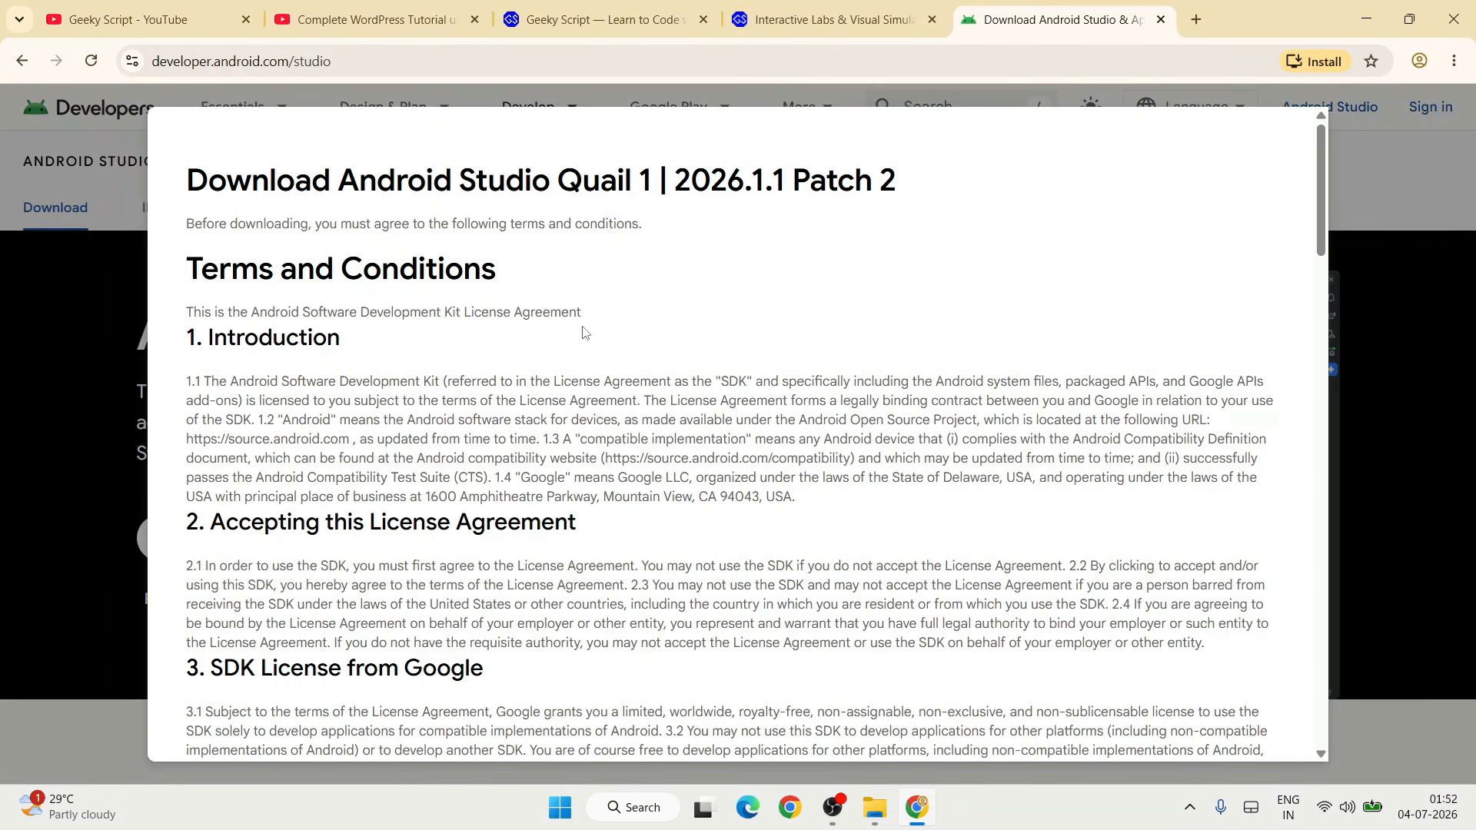
scroll(583, 332, "down", 20)
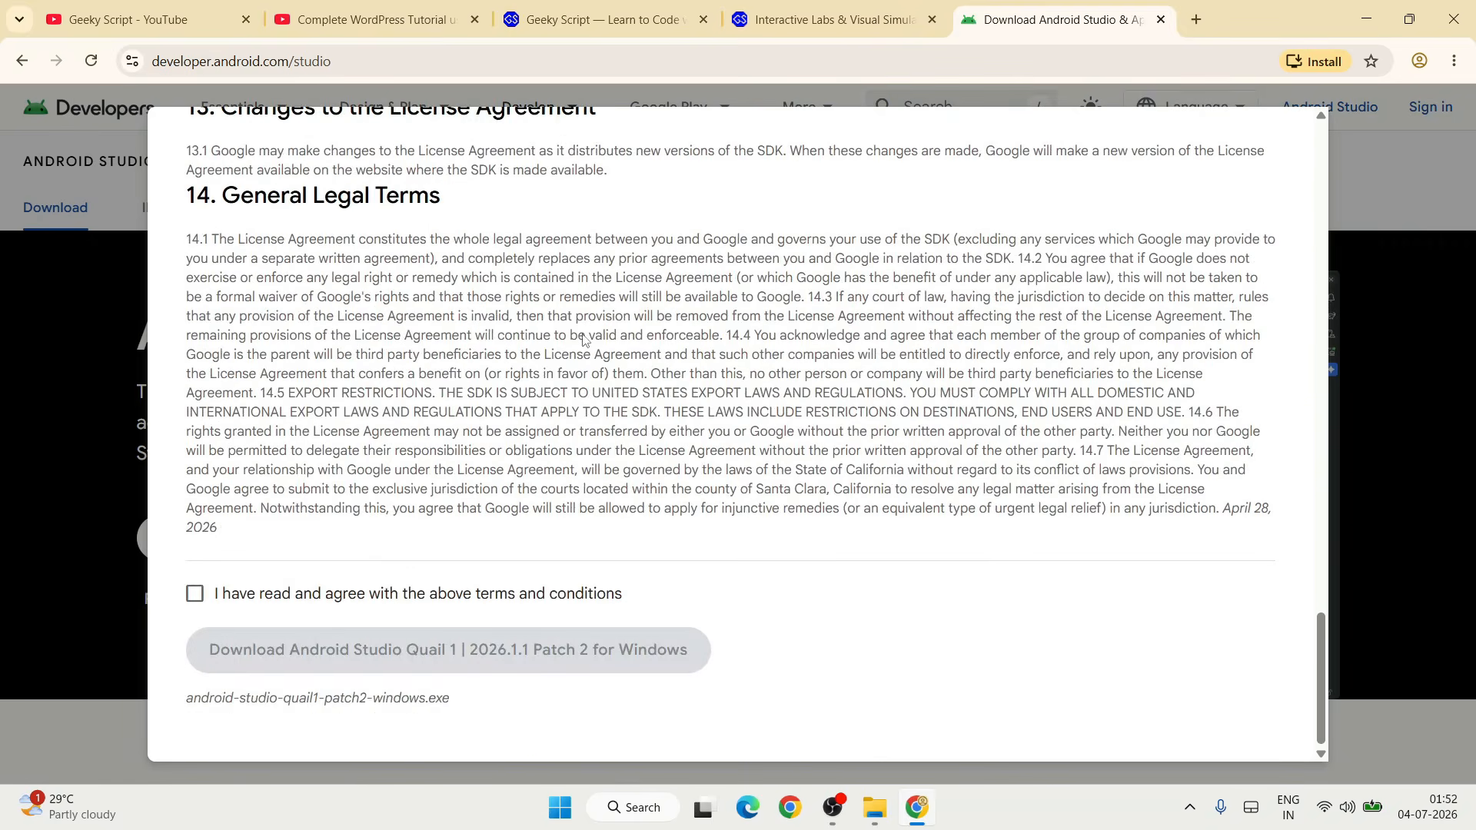
left_click(291, 595)
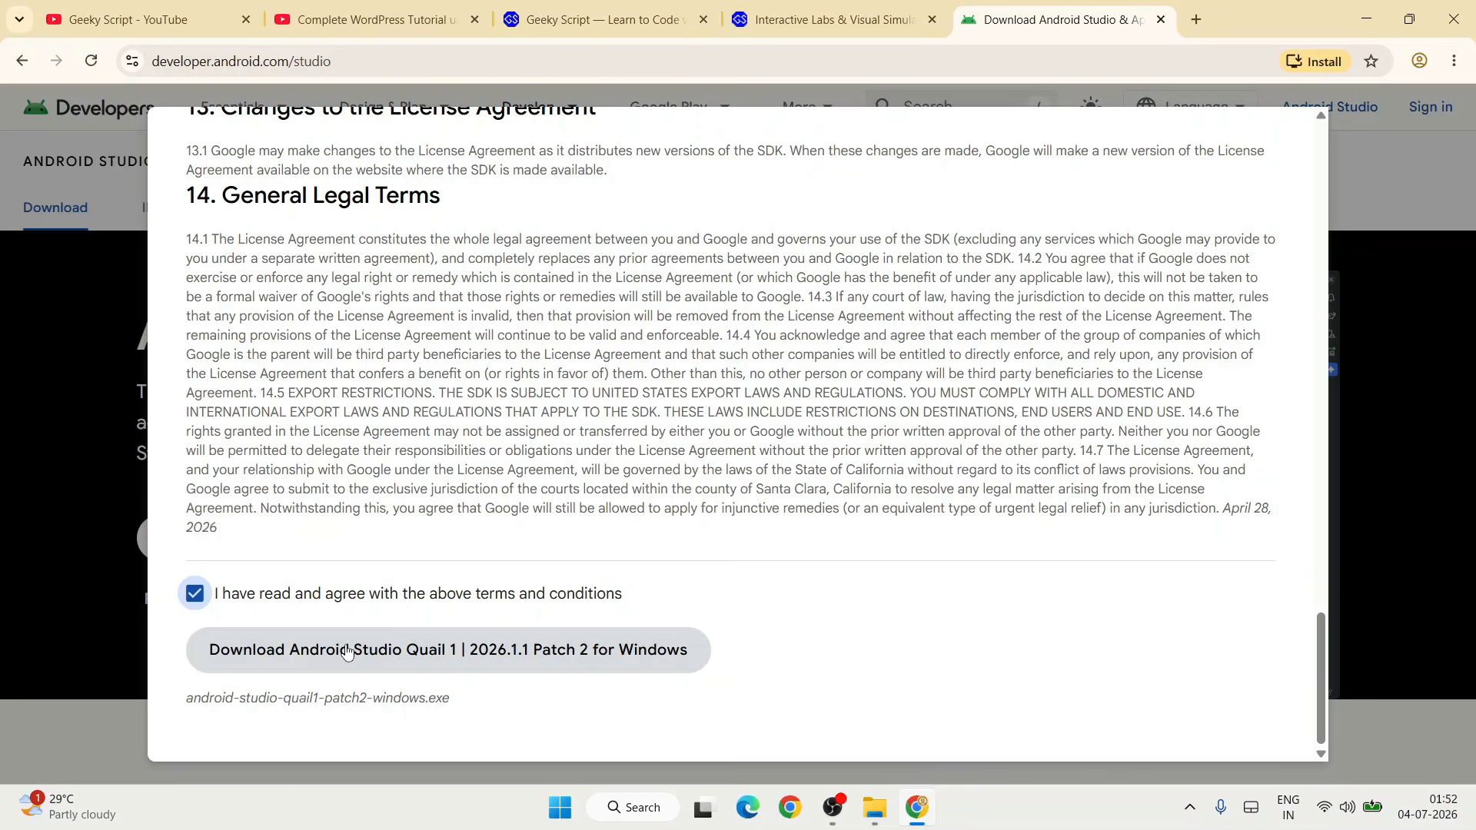
left_click(403, 653)
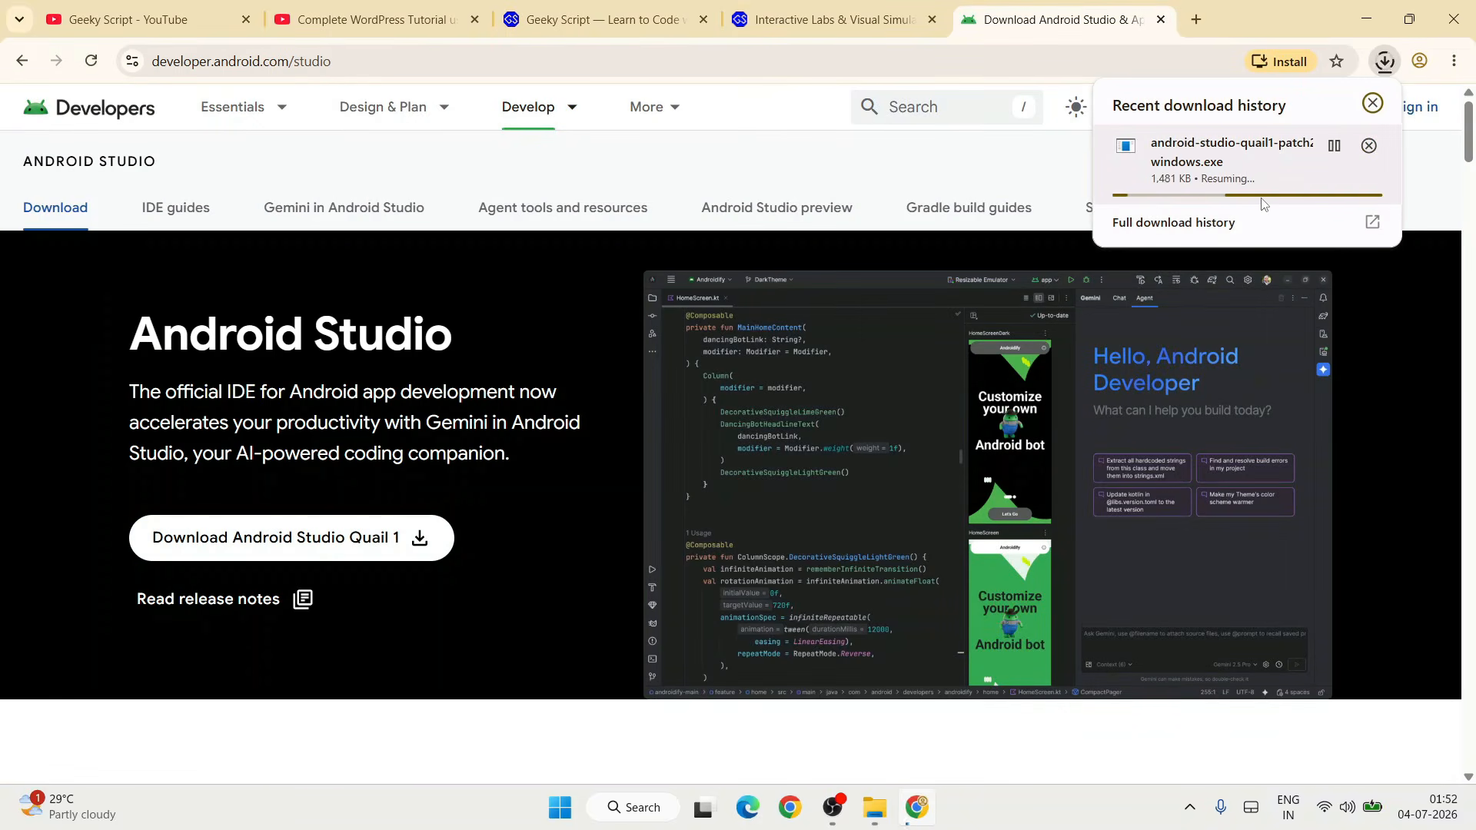
left_click(1371, 148)
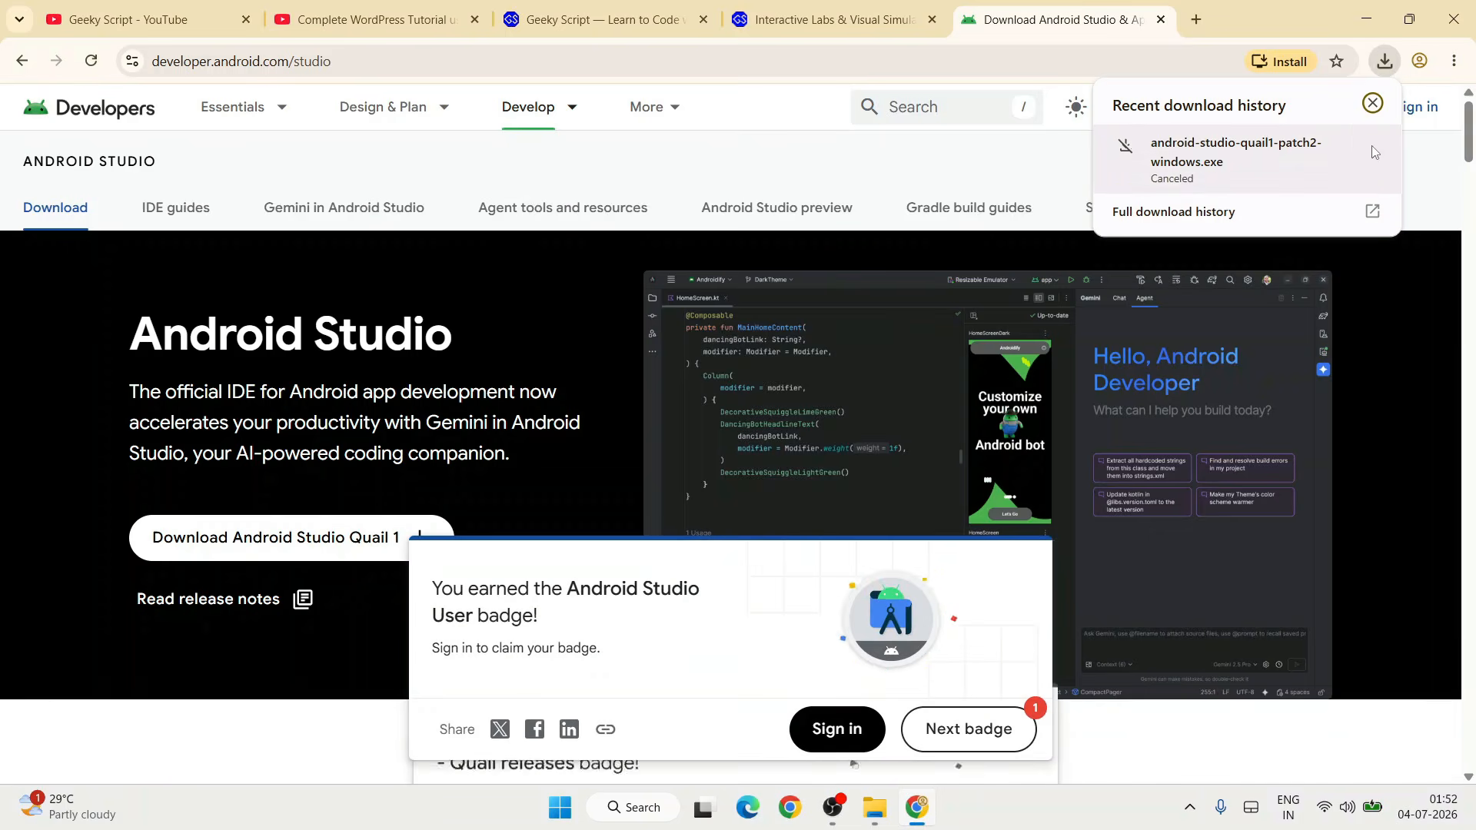
Step: Switch to File Explorer and launch the android-studio-quail1-patch2-windows.exe installer from the files folder in Downloads
left_click(1361, 20)
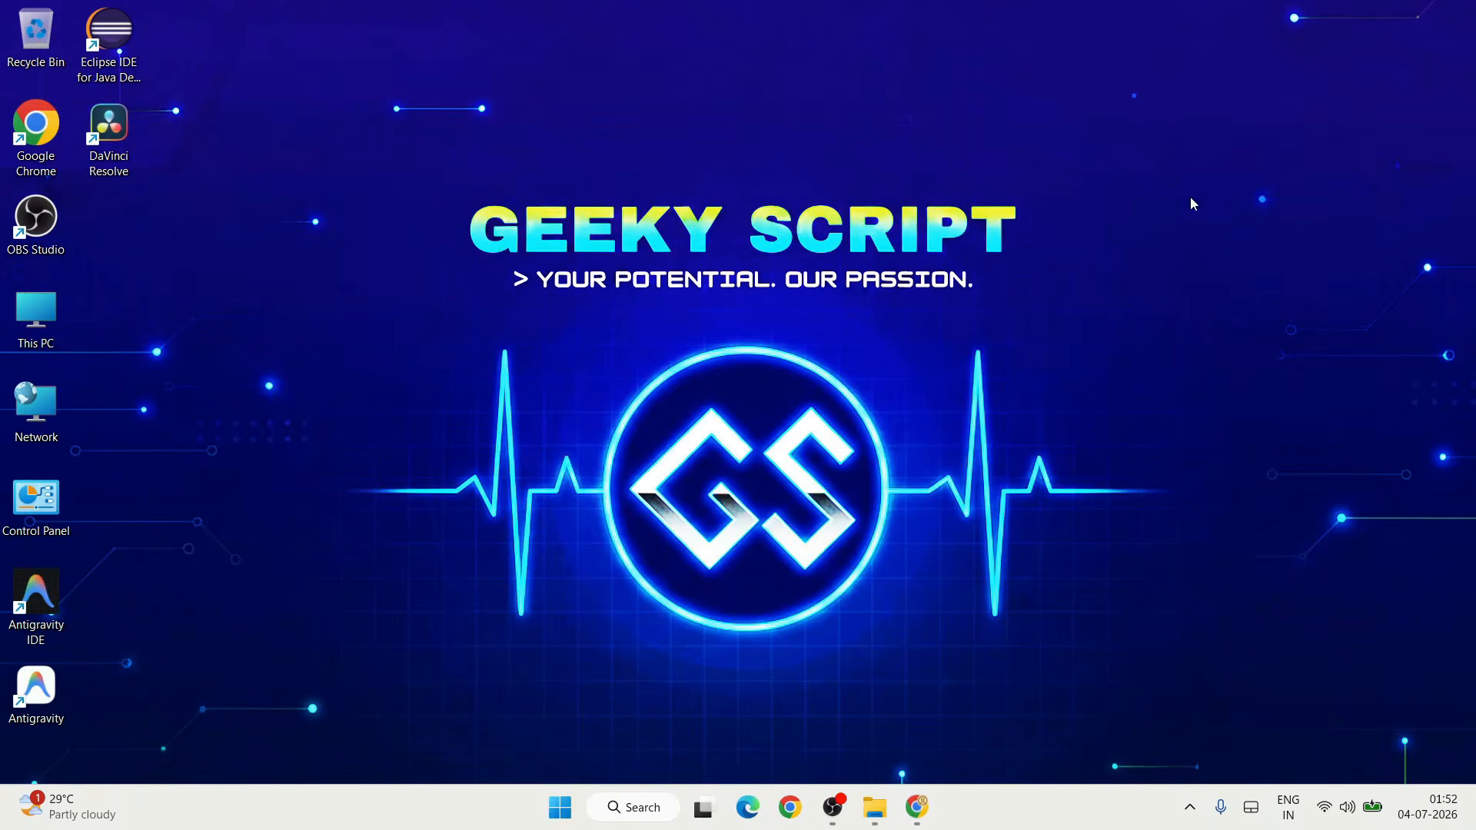
left_click(875, 807)
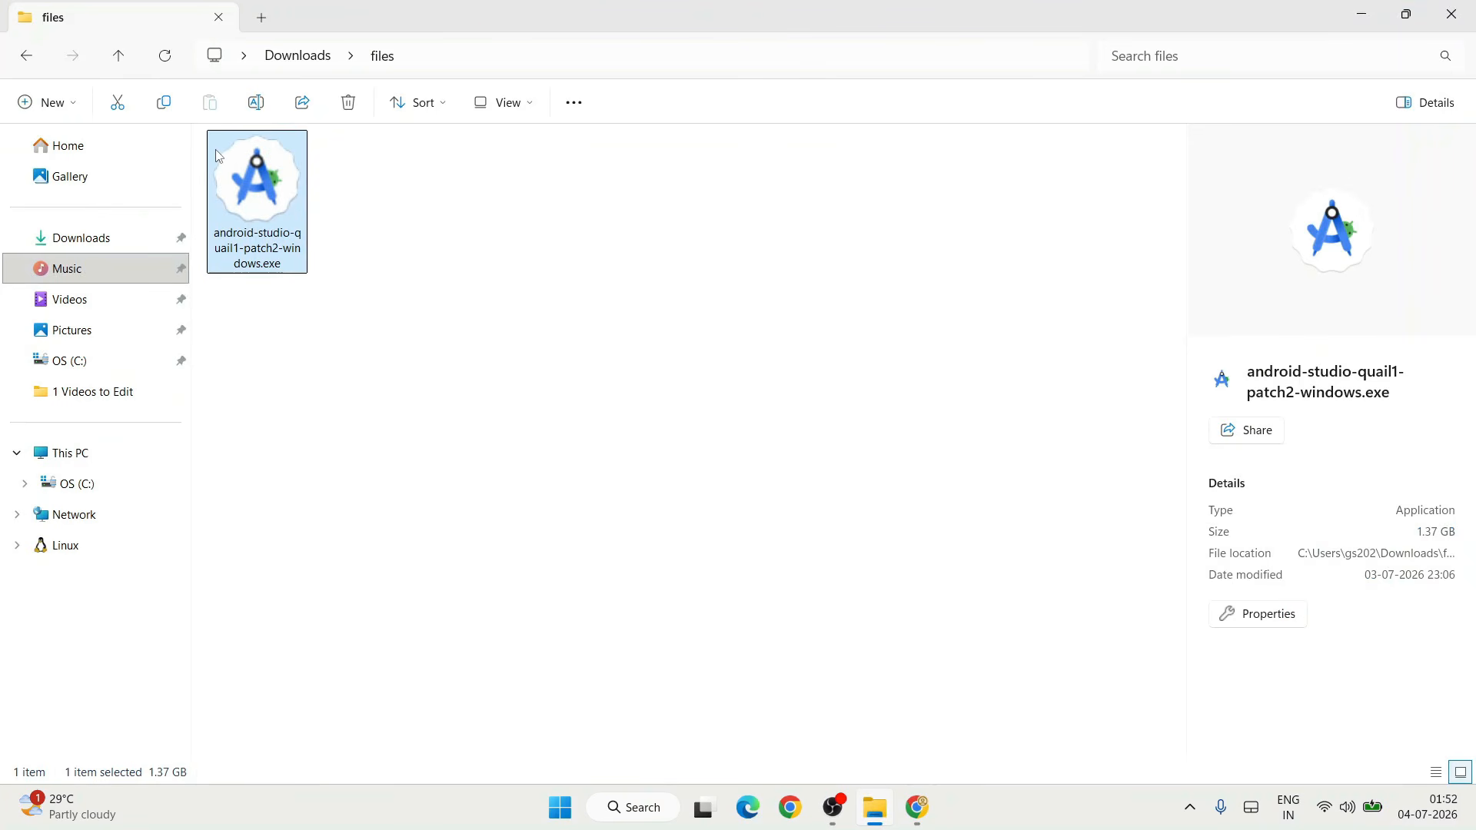
double_click(281, 186)
left_click(1367, 17)
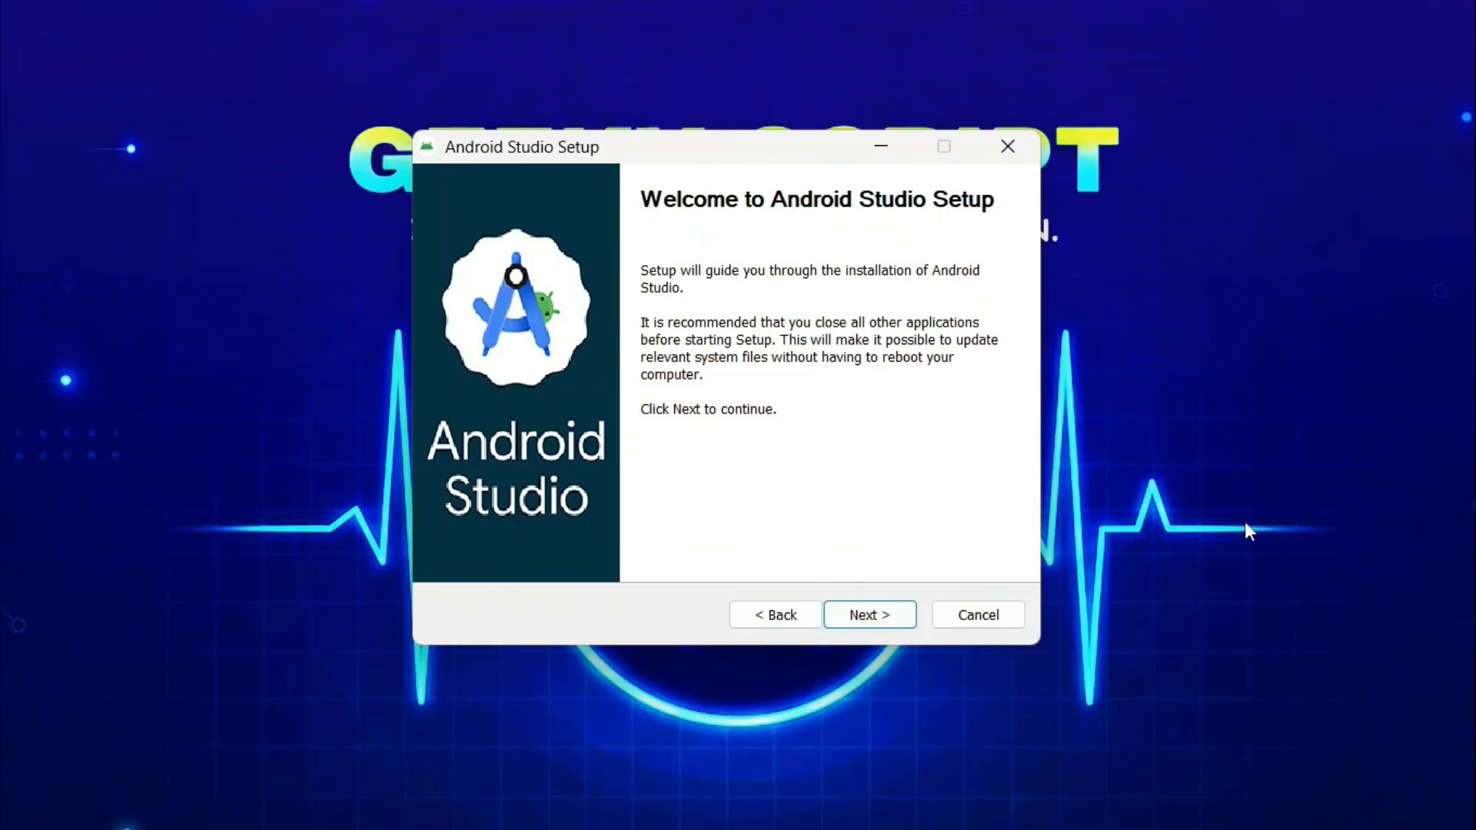
Step: Install Android Studio without the Android Virtual Device component, keep the Android Studio Start Menu folder, and finish the installer
left_click(863, 619)
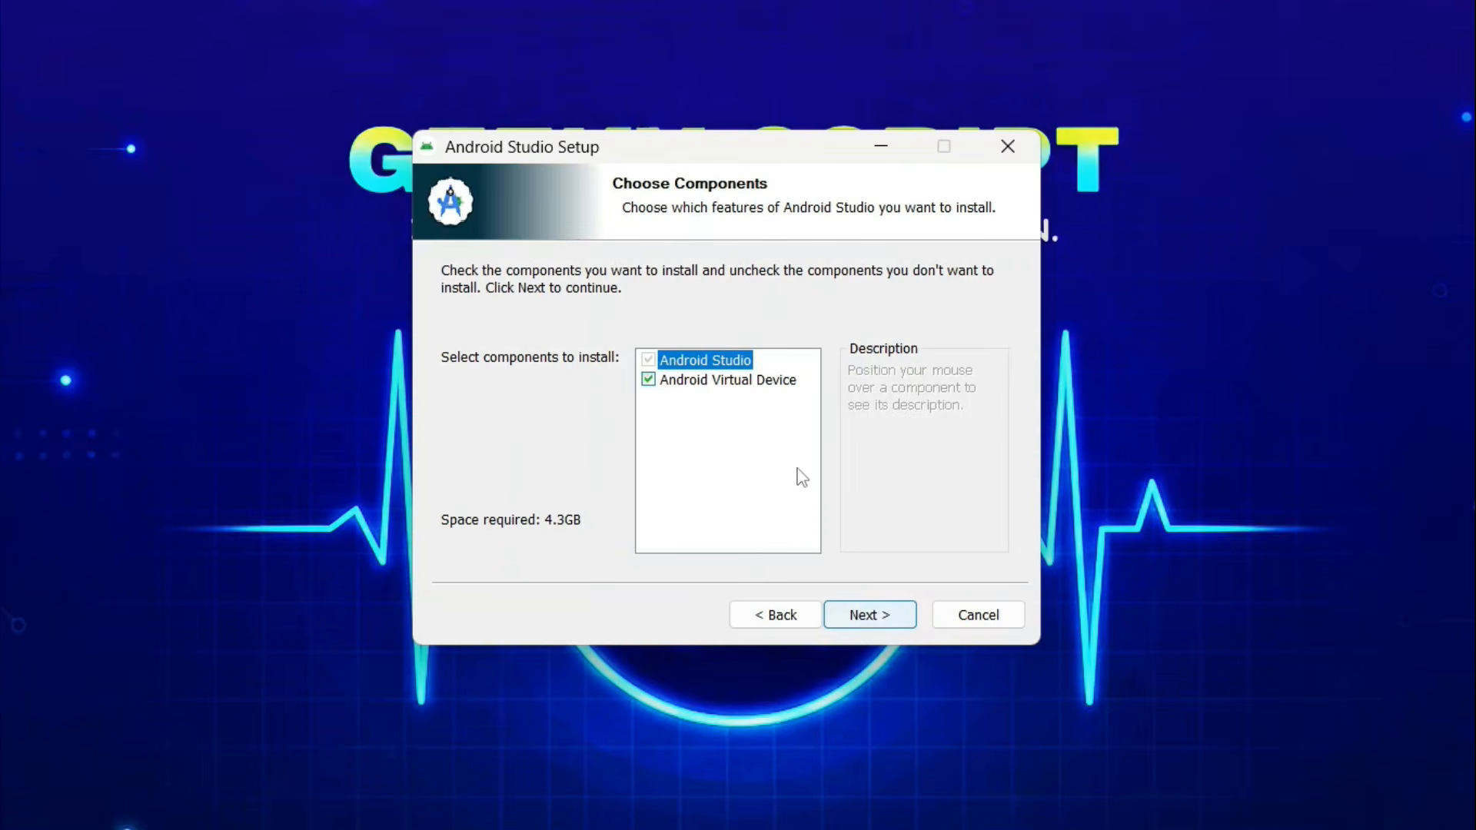
mouse_move(716, 390)
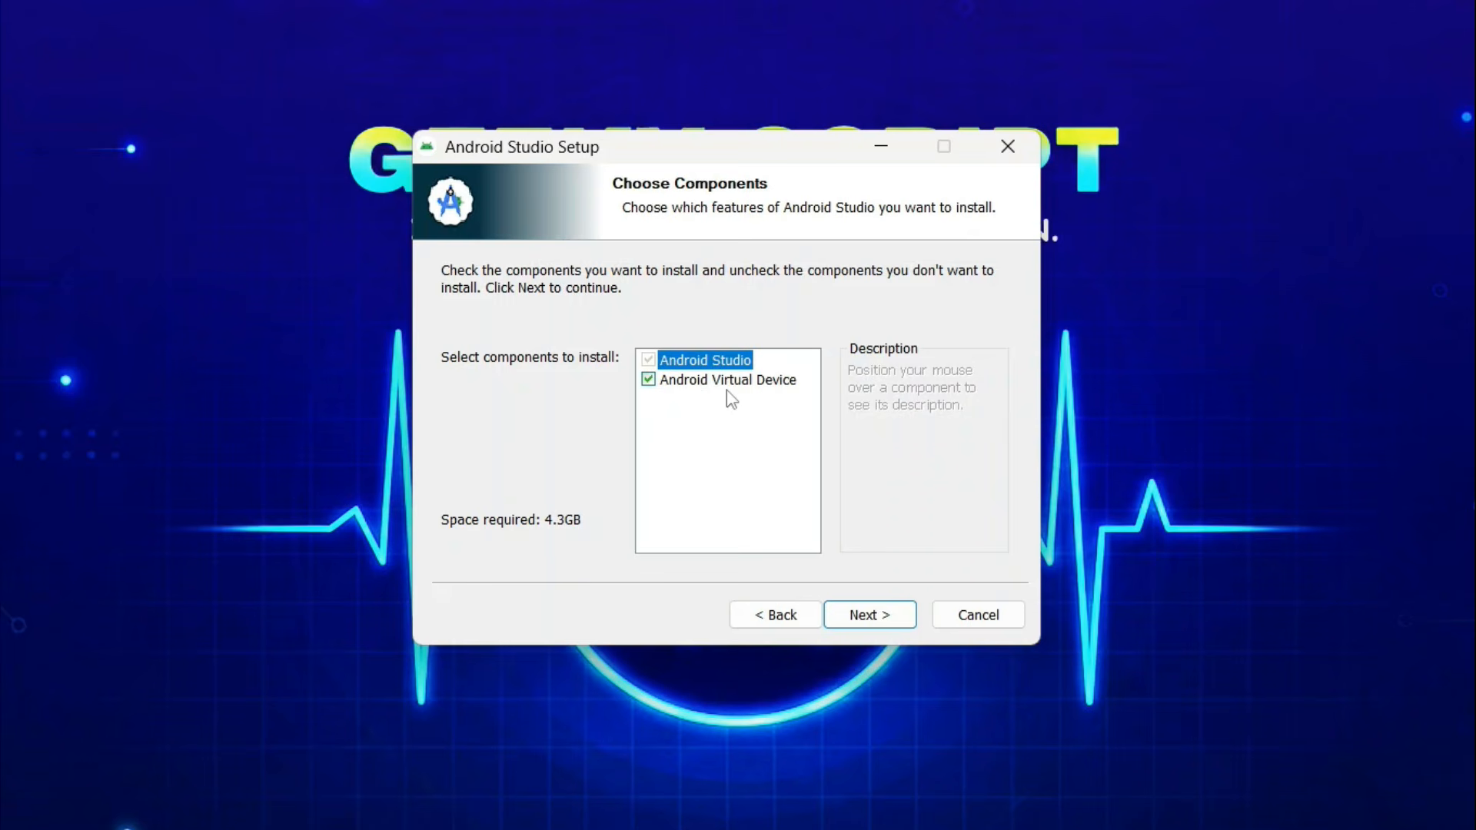
left_click(756, 382)
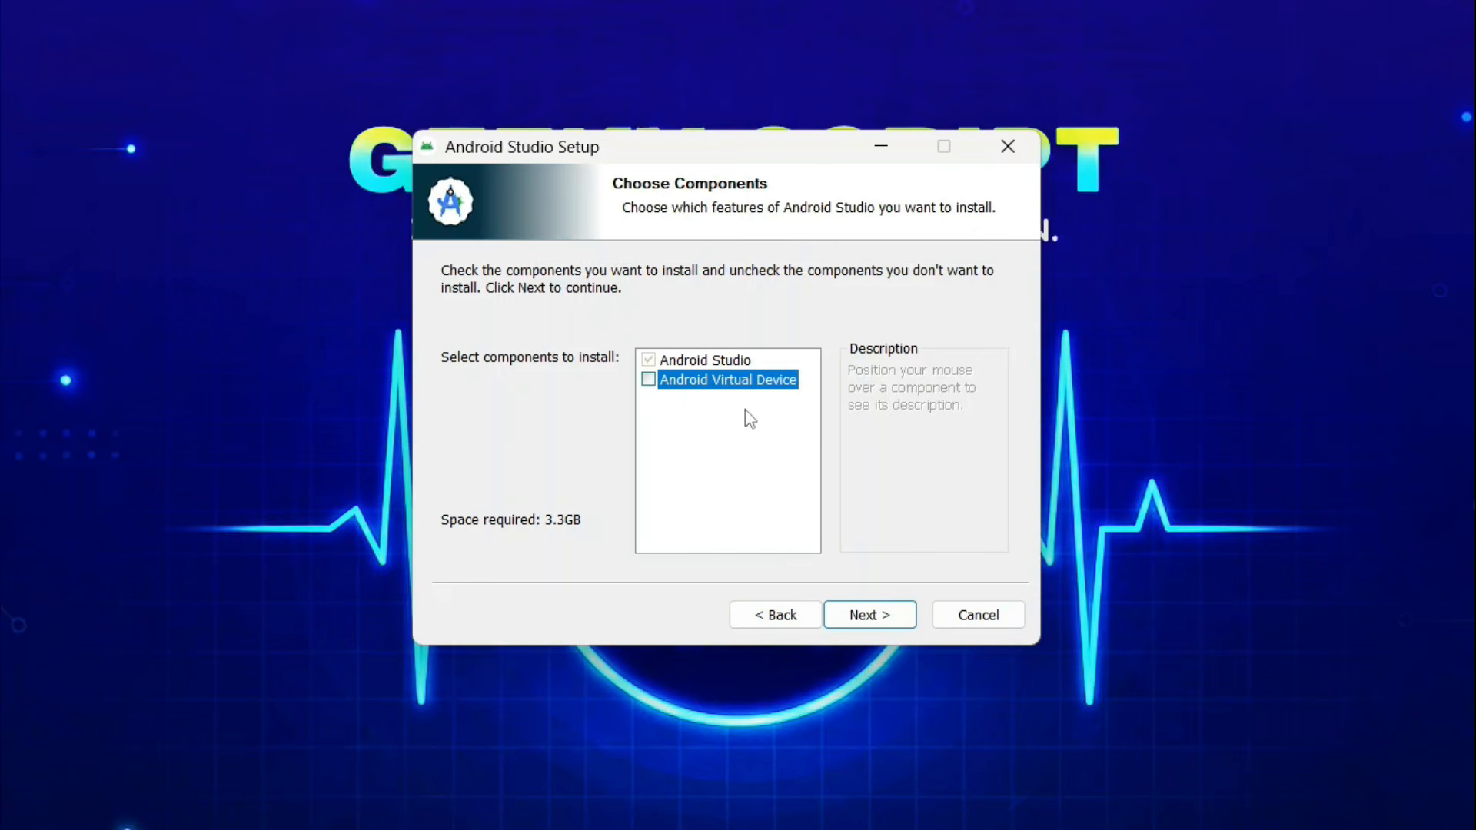
mouse_move(699, 380)
left_click(889, 617)
left_click(889, 617)
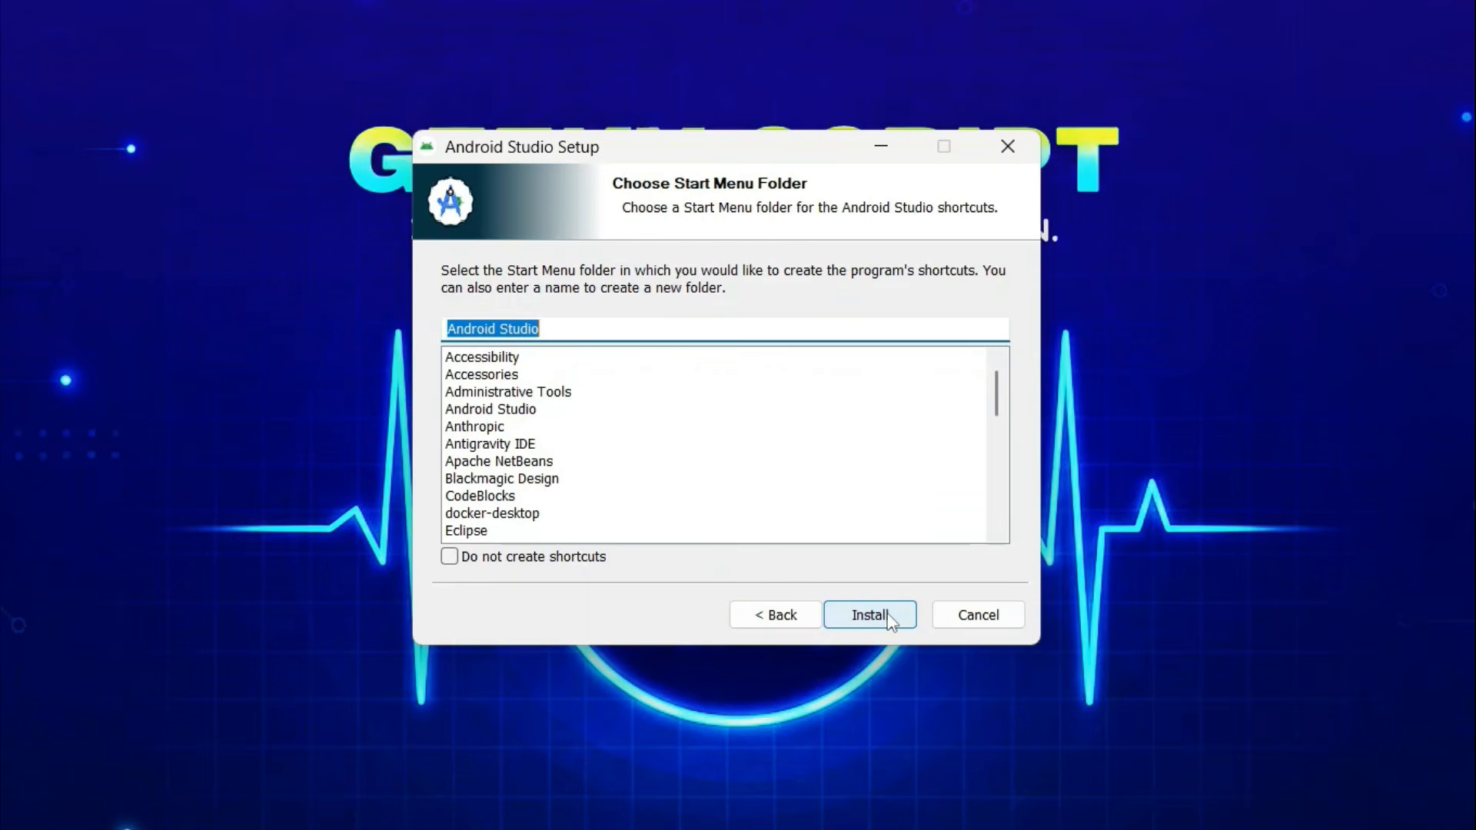
left_click(890, 617)
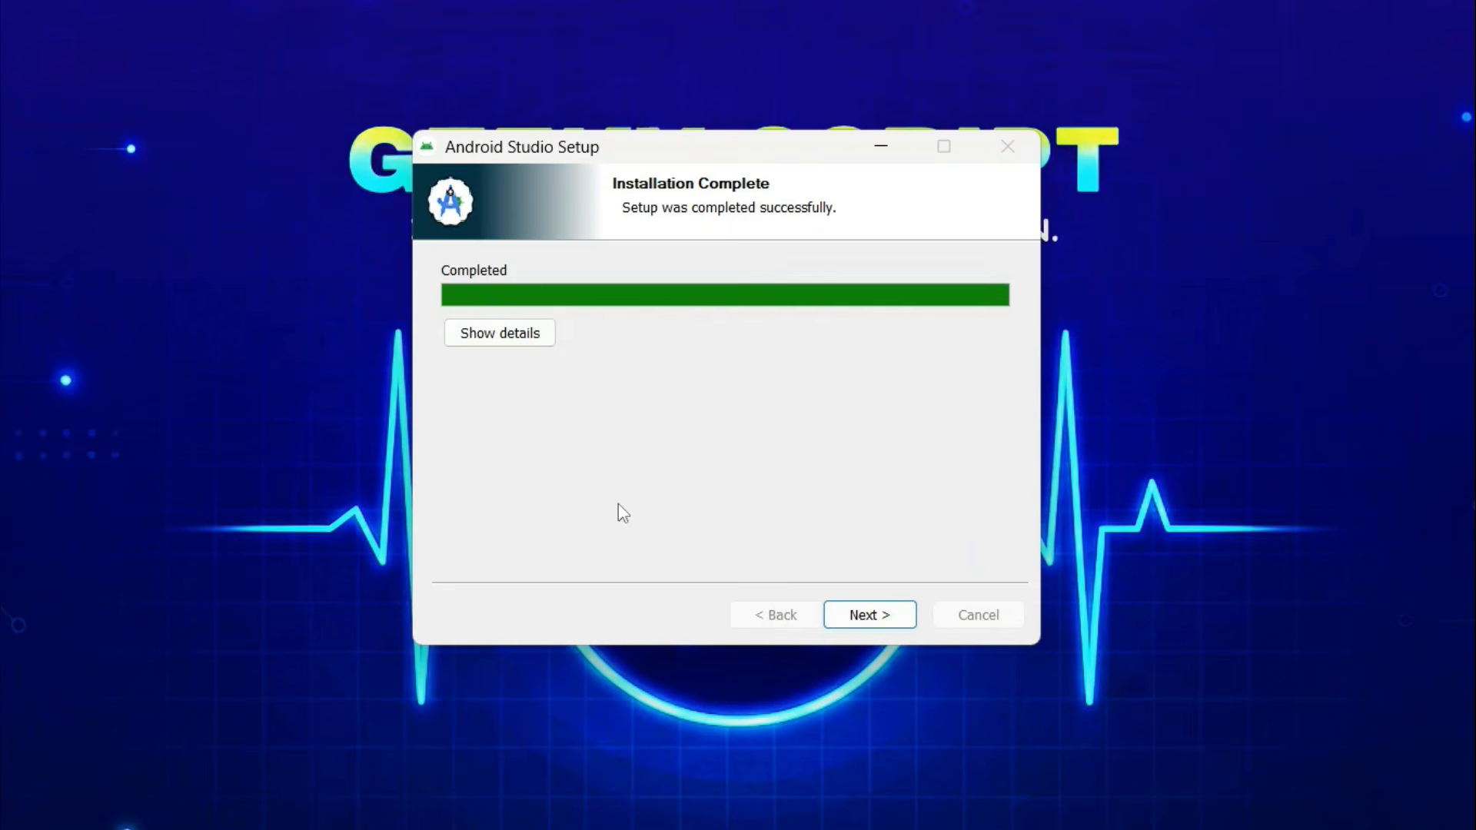
left_click(868, 615)
left_click(869, 615)
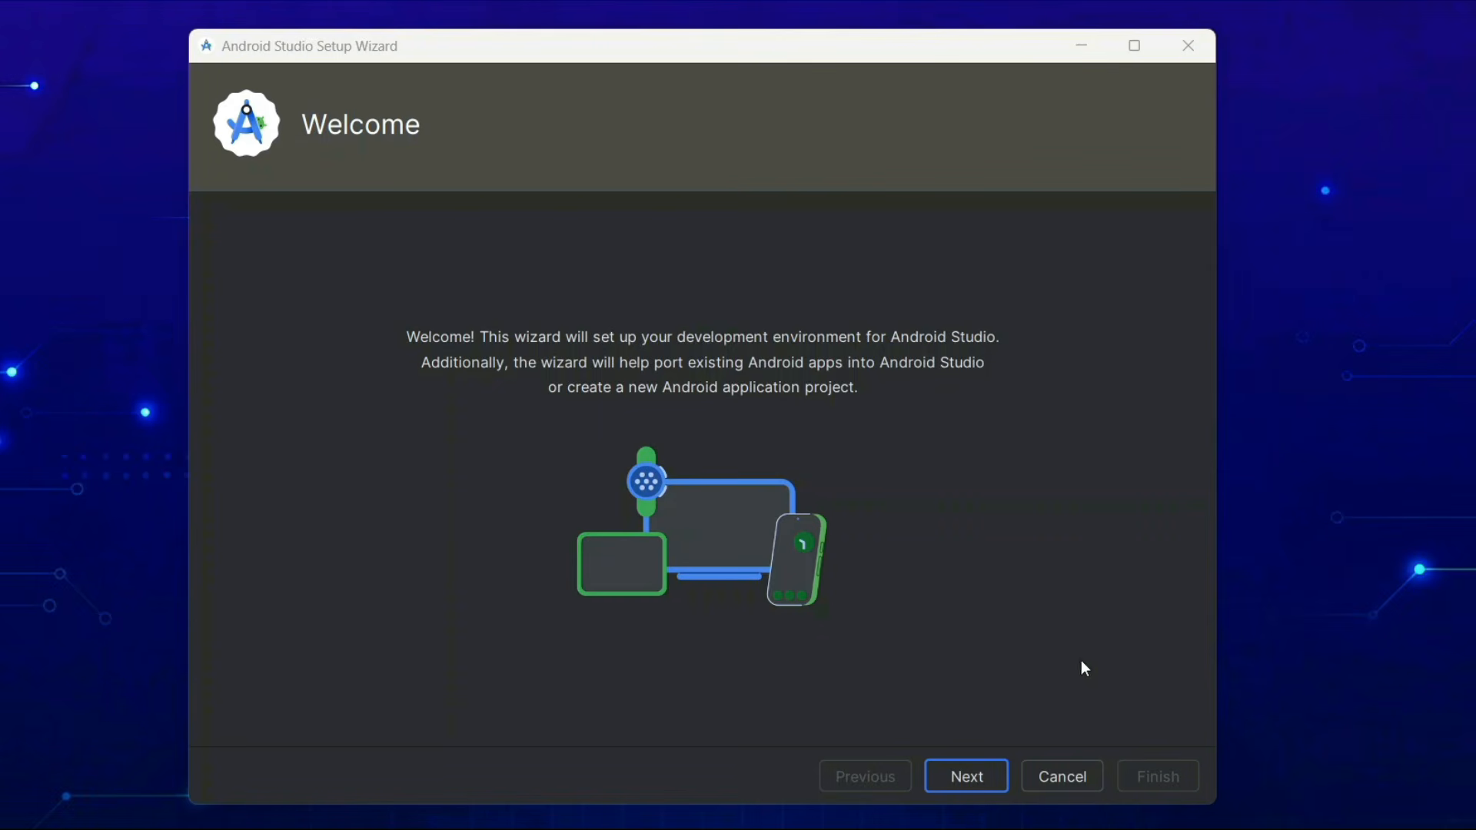
Step: Choose the Custom setup type and exclude the Android Virtual Device and Performance (Android Emulator hypervisor driver) components
left_click(987, 777)
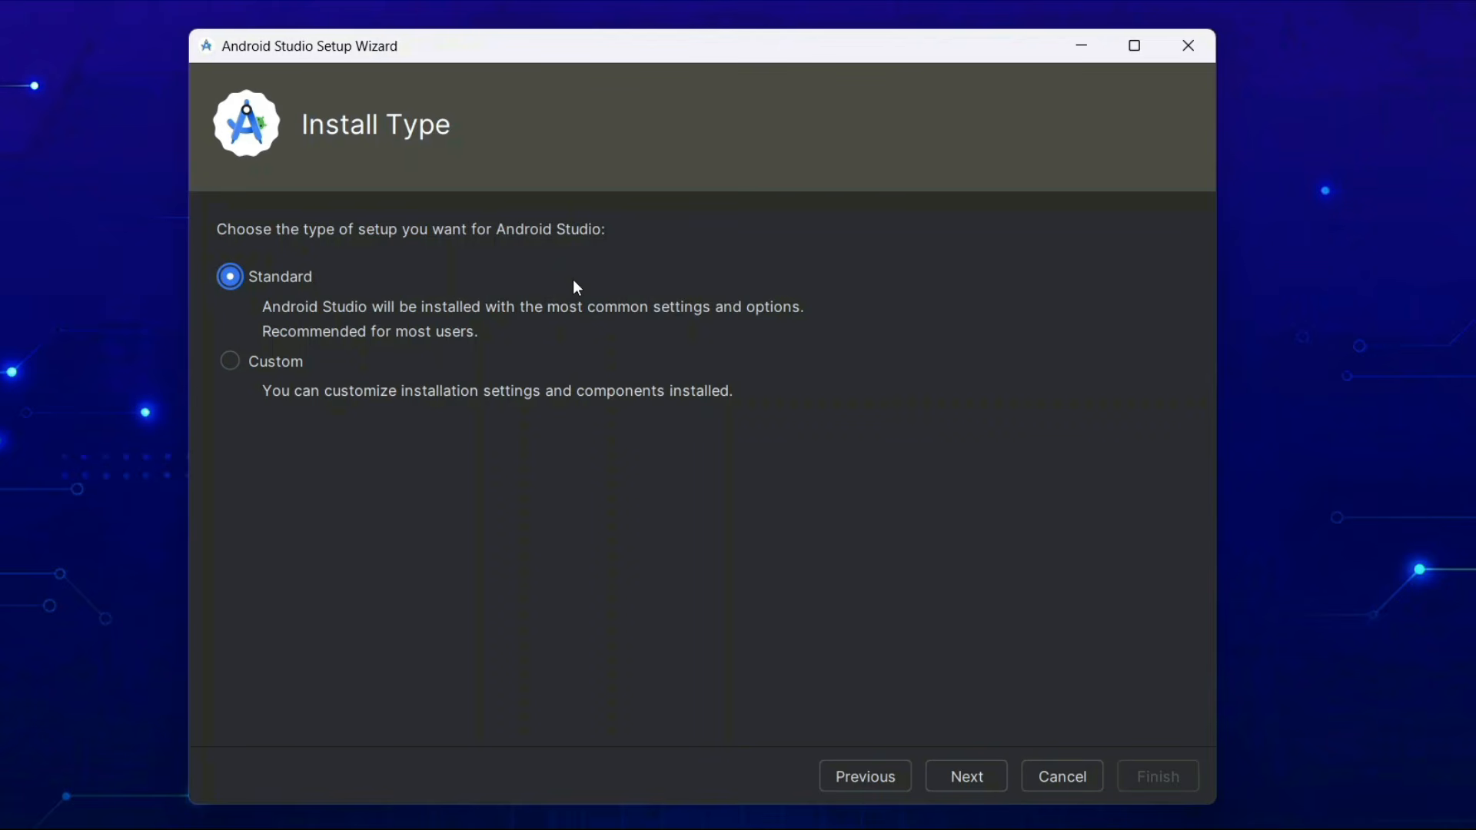
left_click(277, 372)
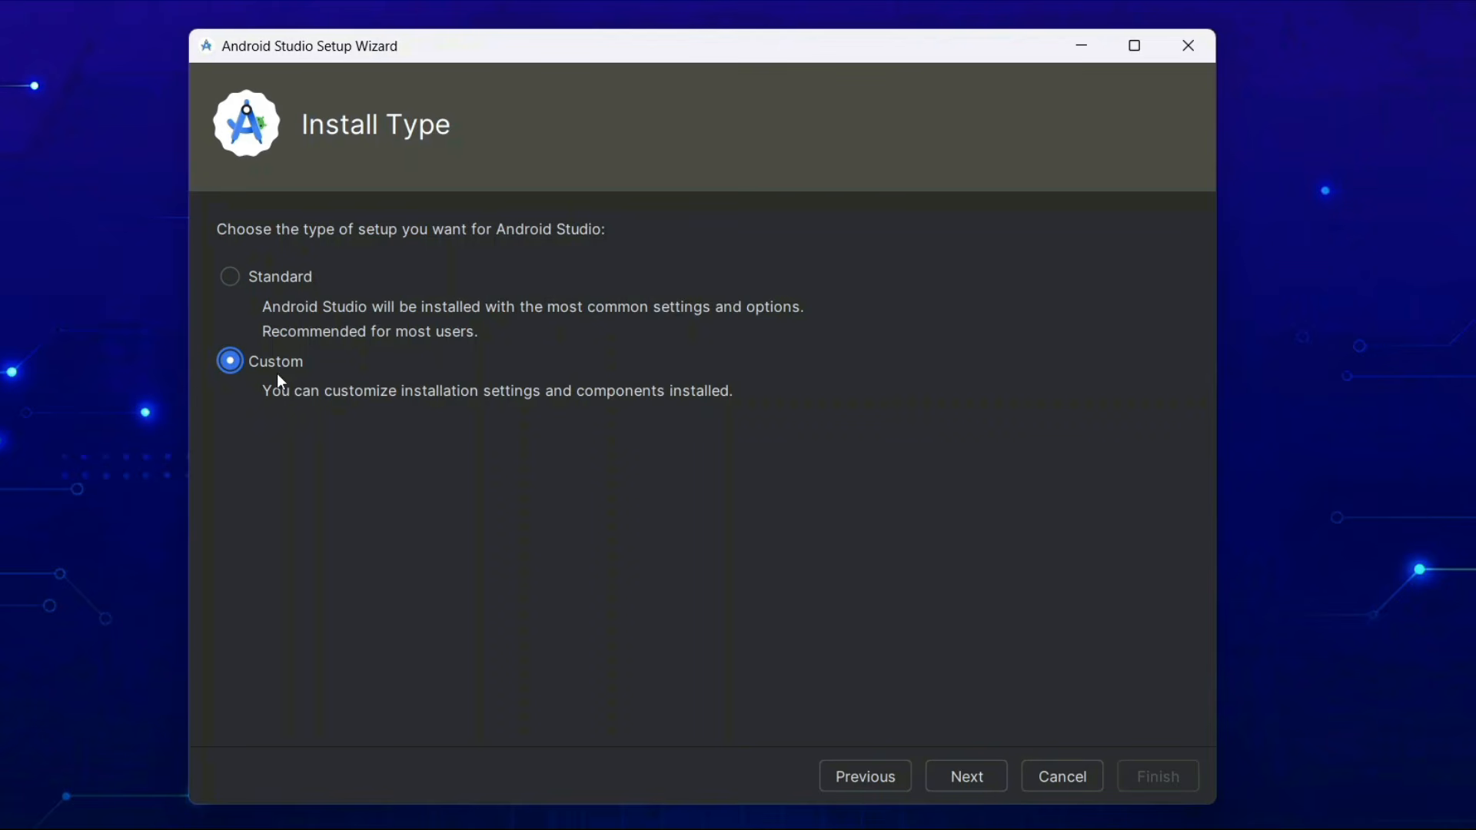
left_click(957, 777)
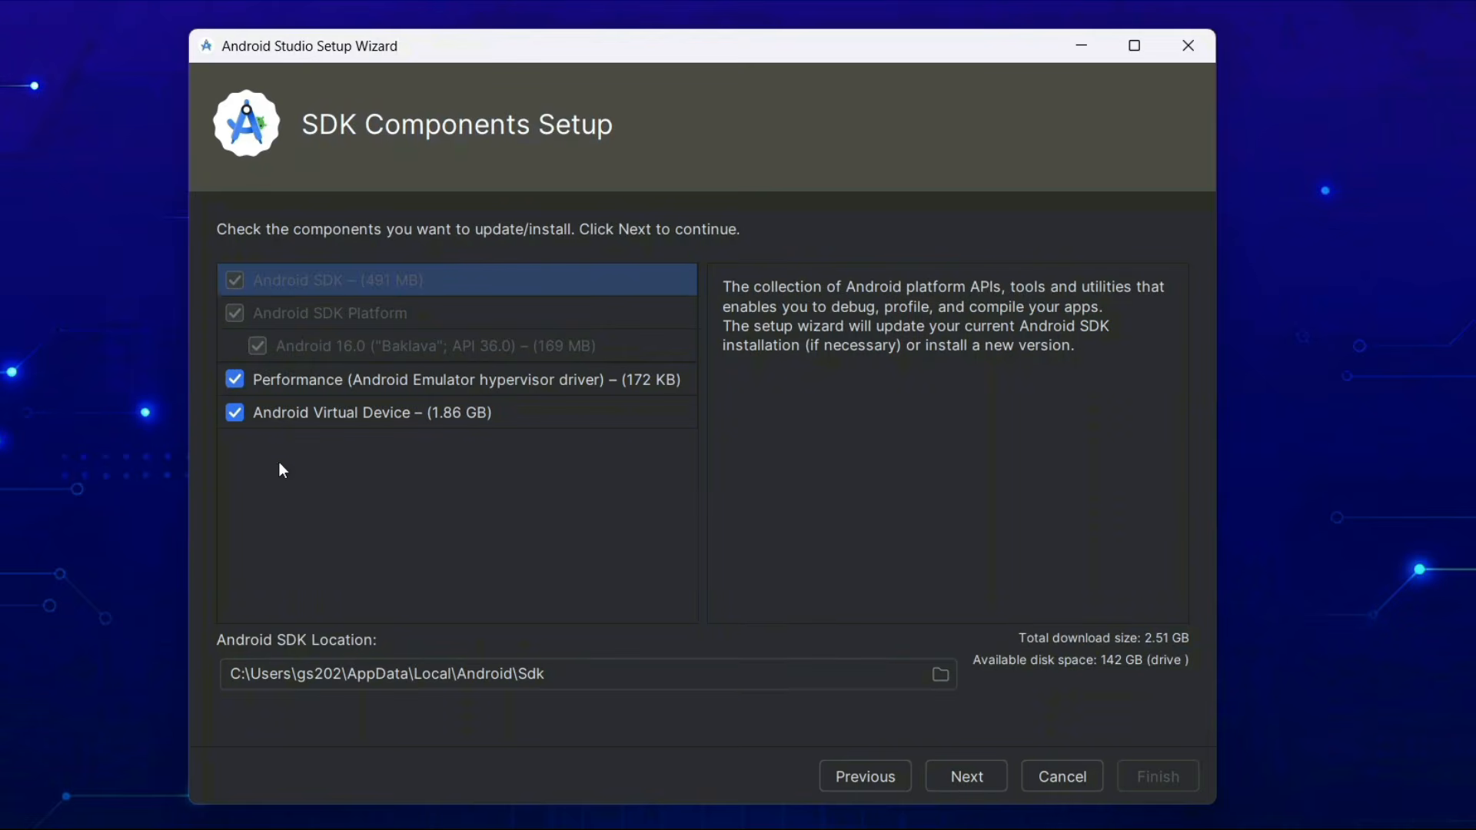
left_click(290, 412)
left_click(235, 378)
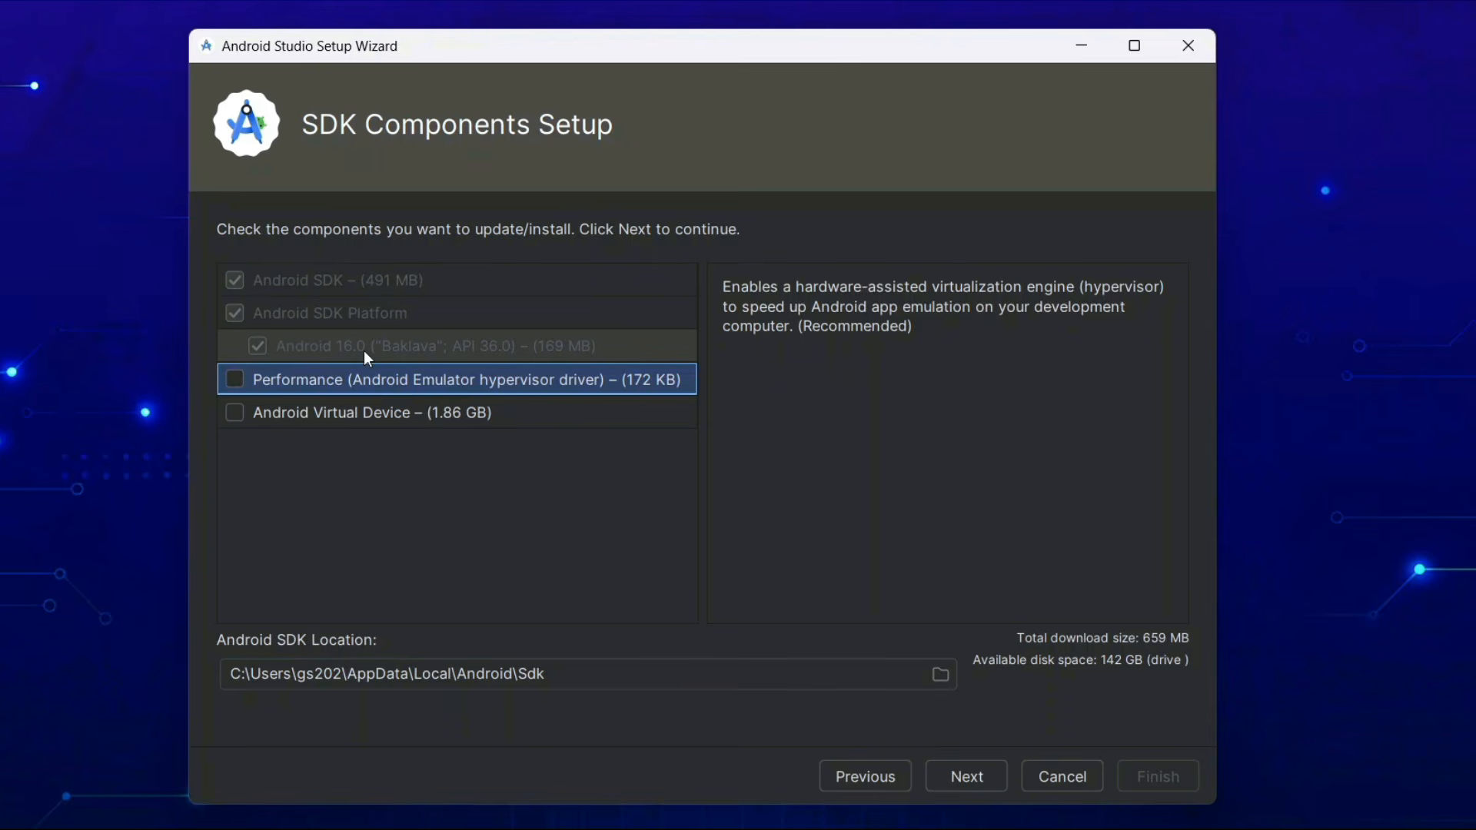
left_click(988, 775)
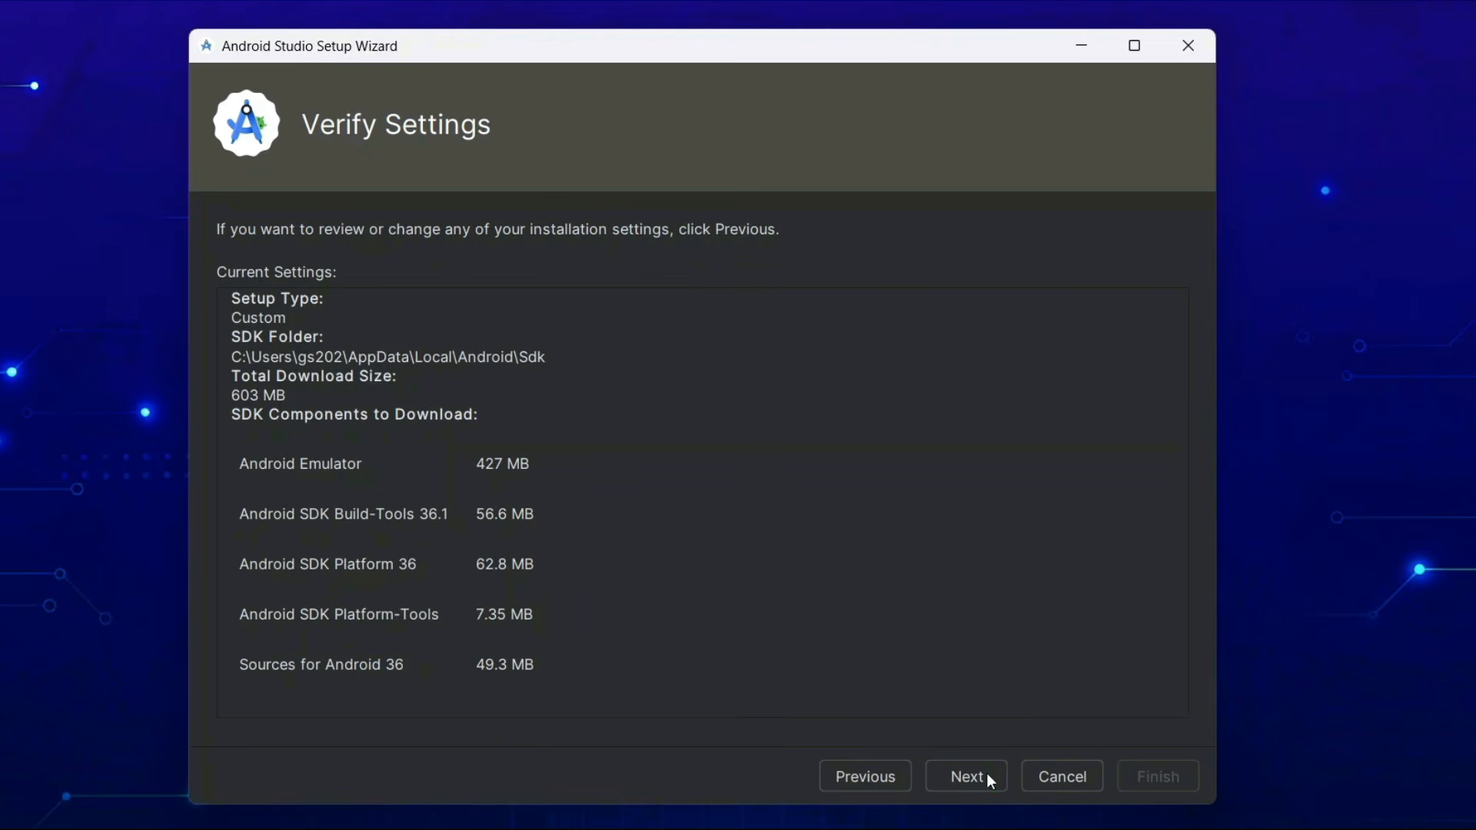
Step: Accept the android-sdk-license, download the SDK components, and finish the setup wizard
left_click(988, 775)
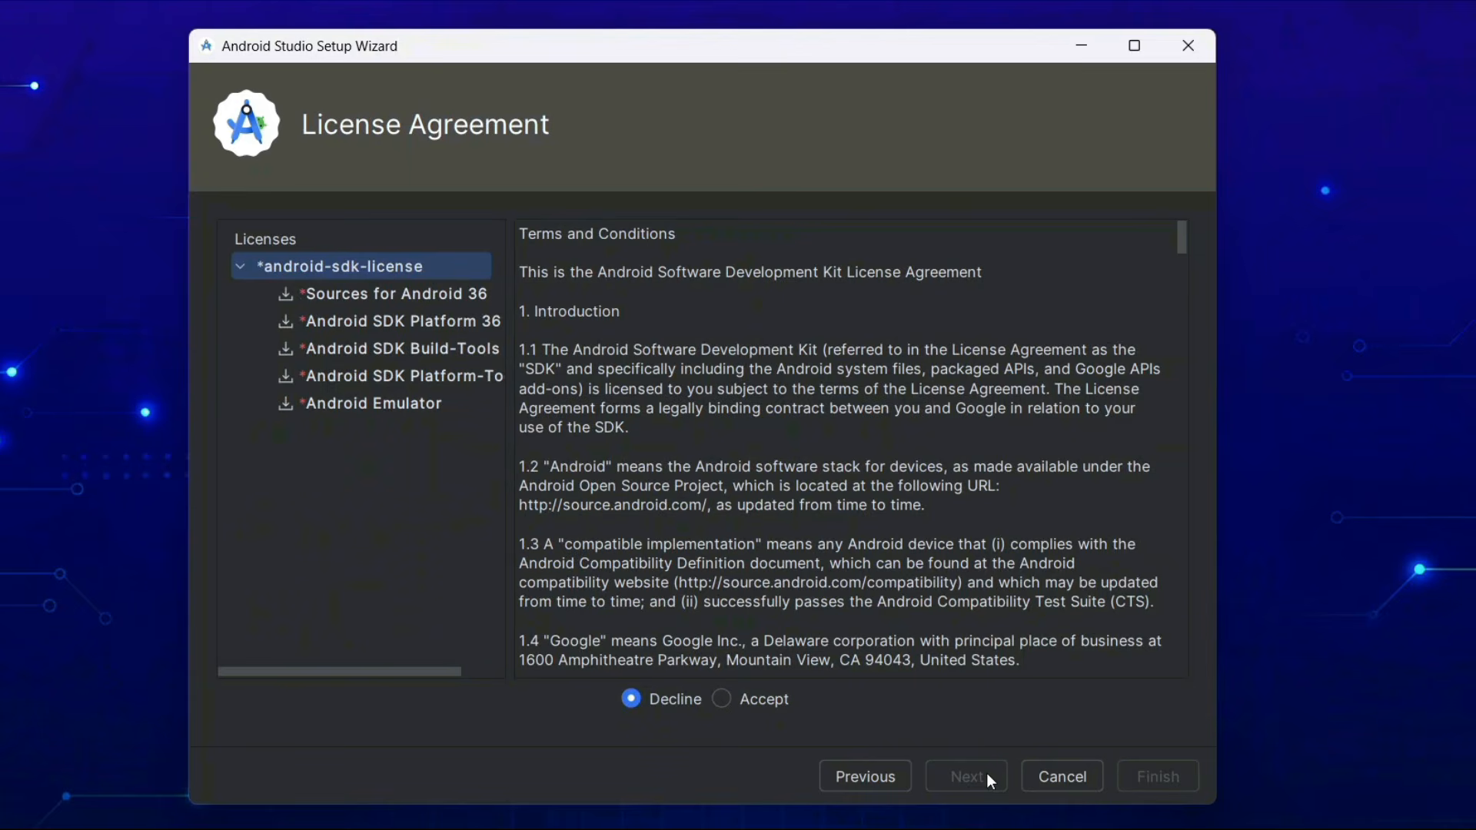
left_click(734, 701)
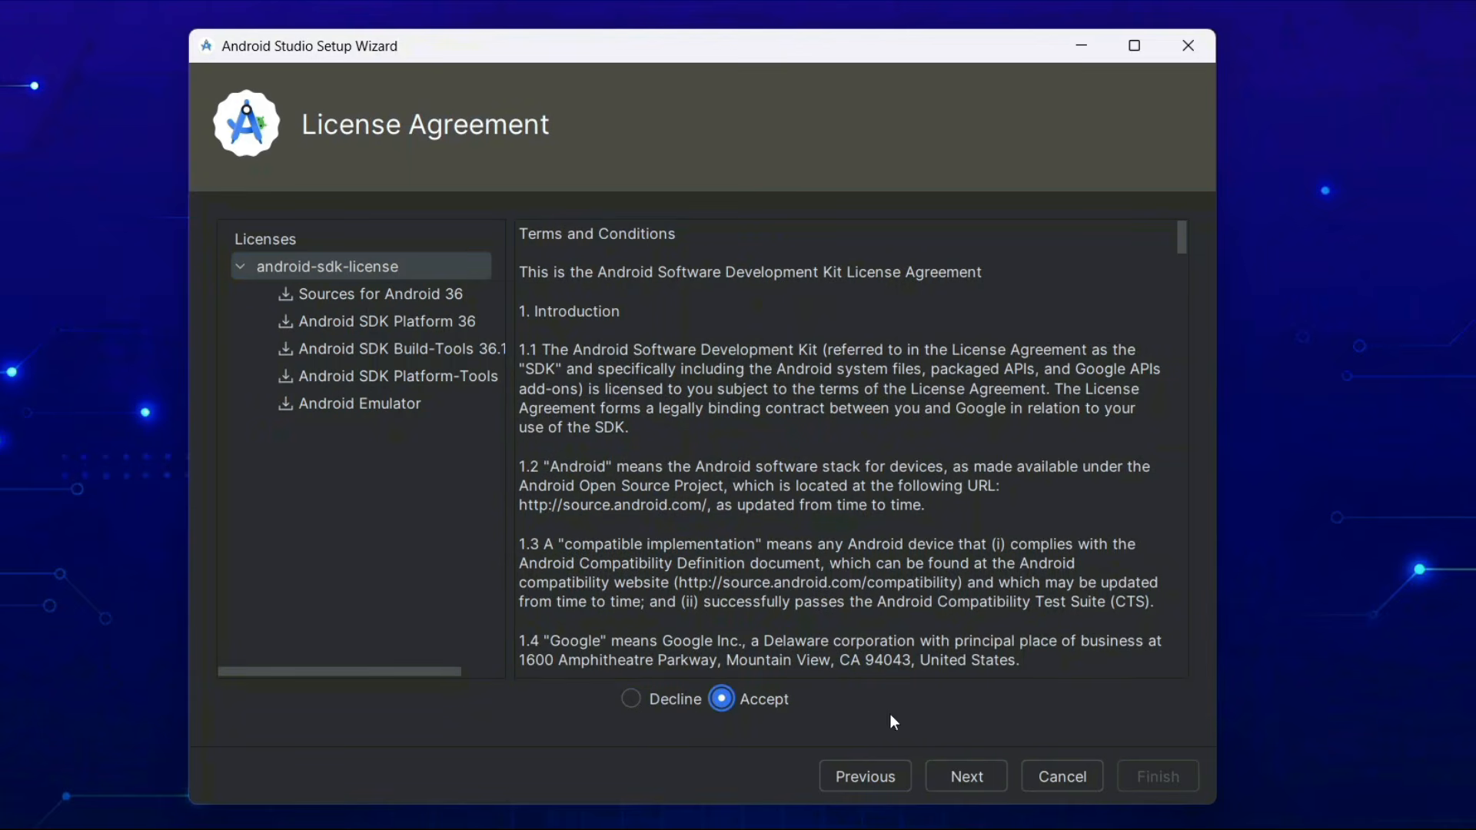
left_click(980, 773)
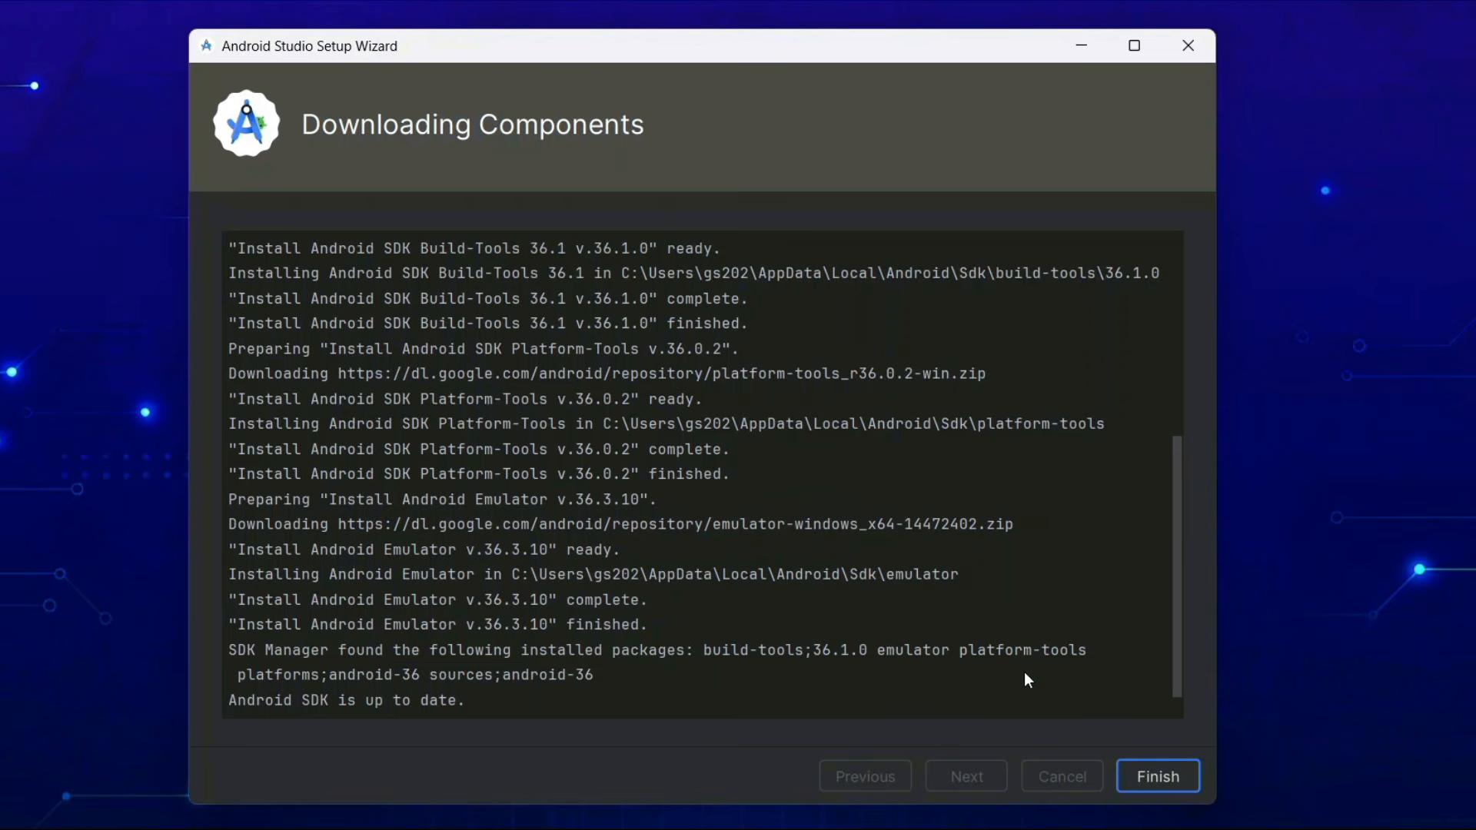
left_click_drag(229, 703, 562, 708)
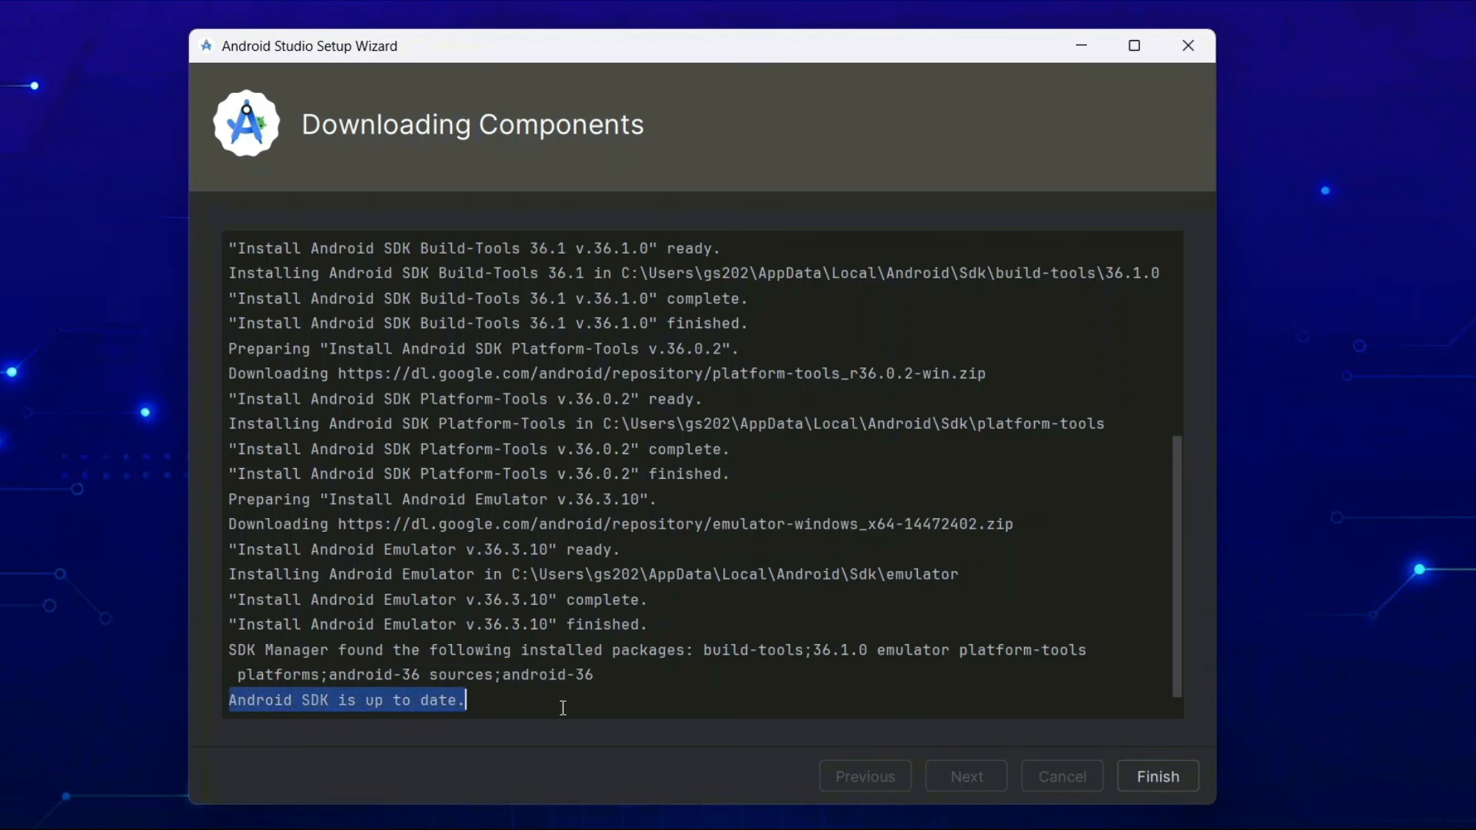
left_click(562, 708)
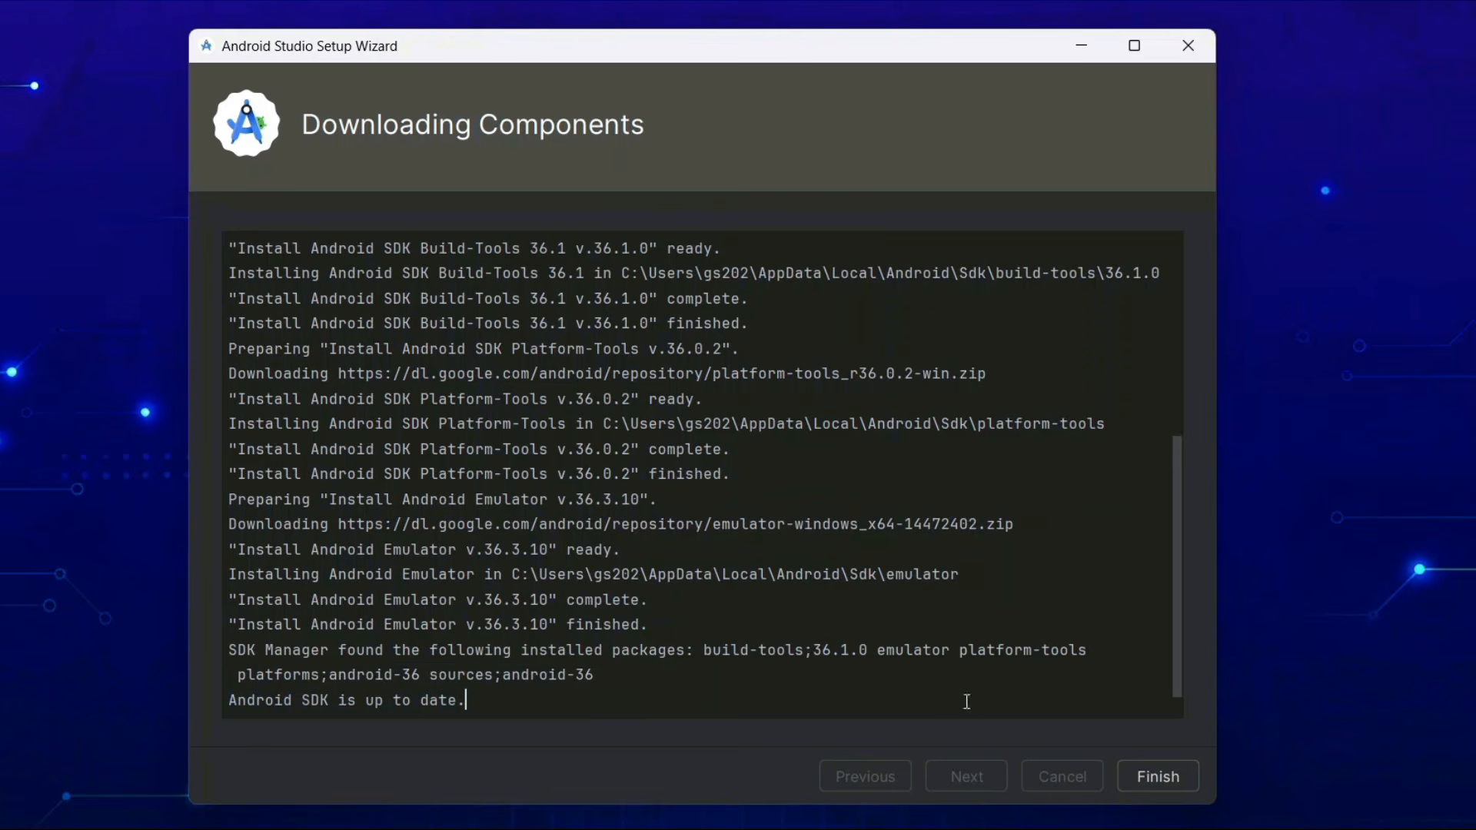
left_click(1149, 775)
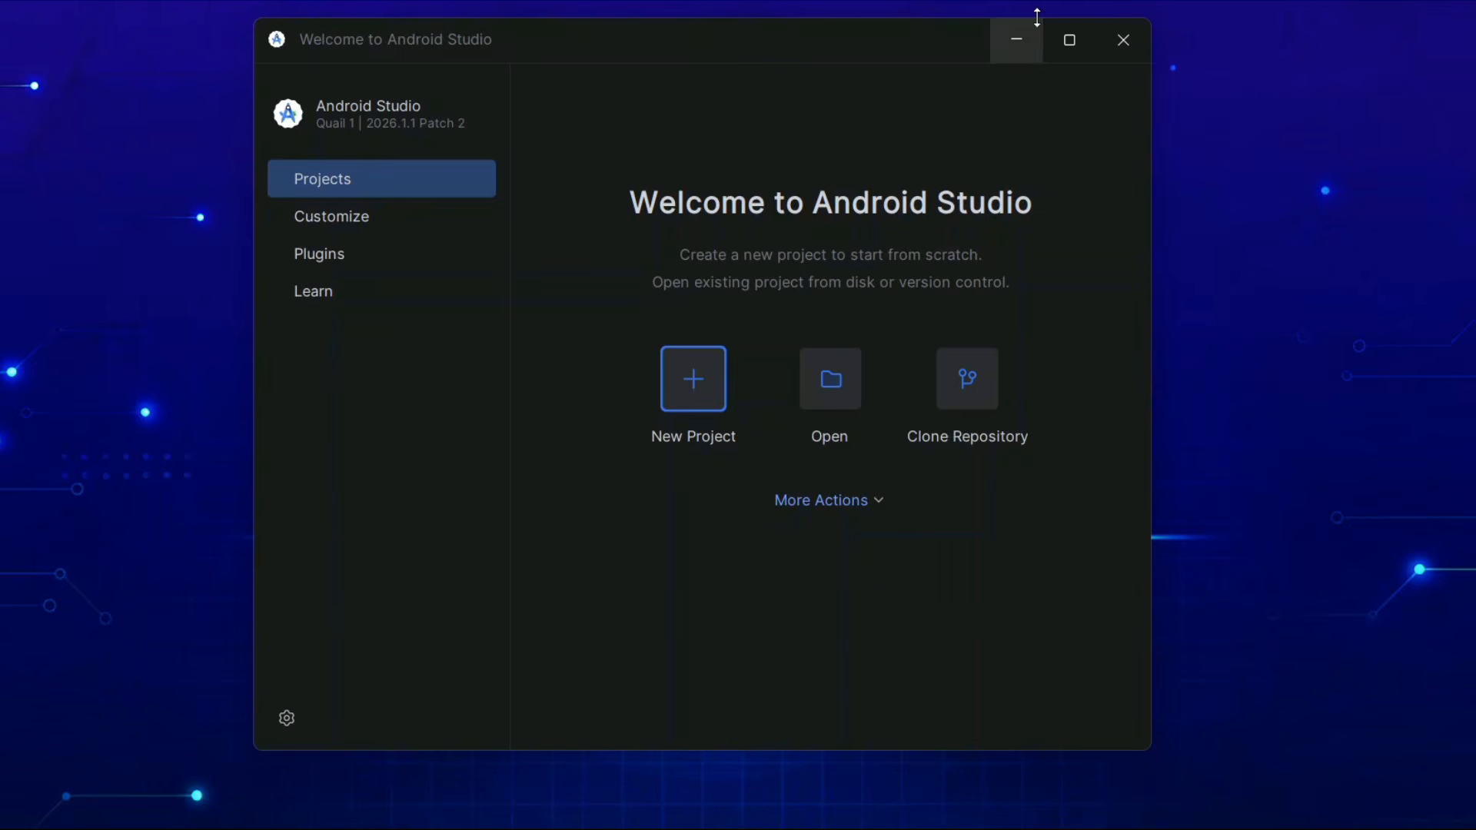
Step: Maximize the welcome window and start a new Phone and Tablet project from the Empty Activity template
left_click(1069, 40)
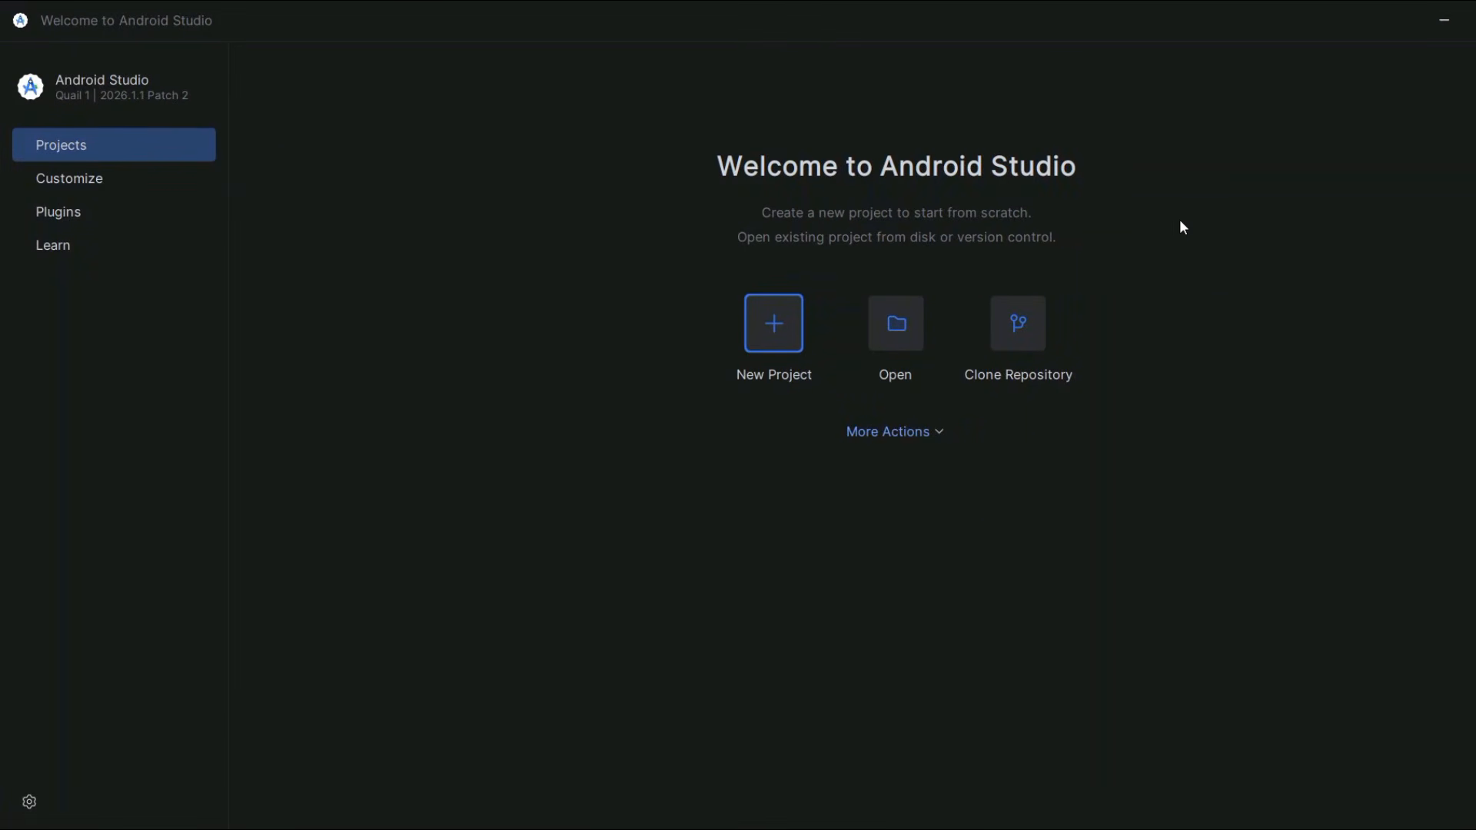
left_click(776, 326)
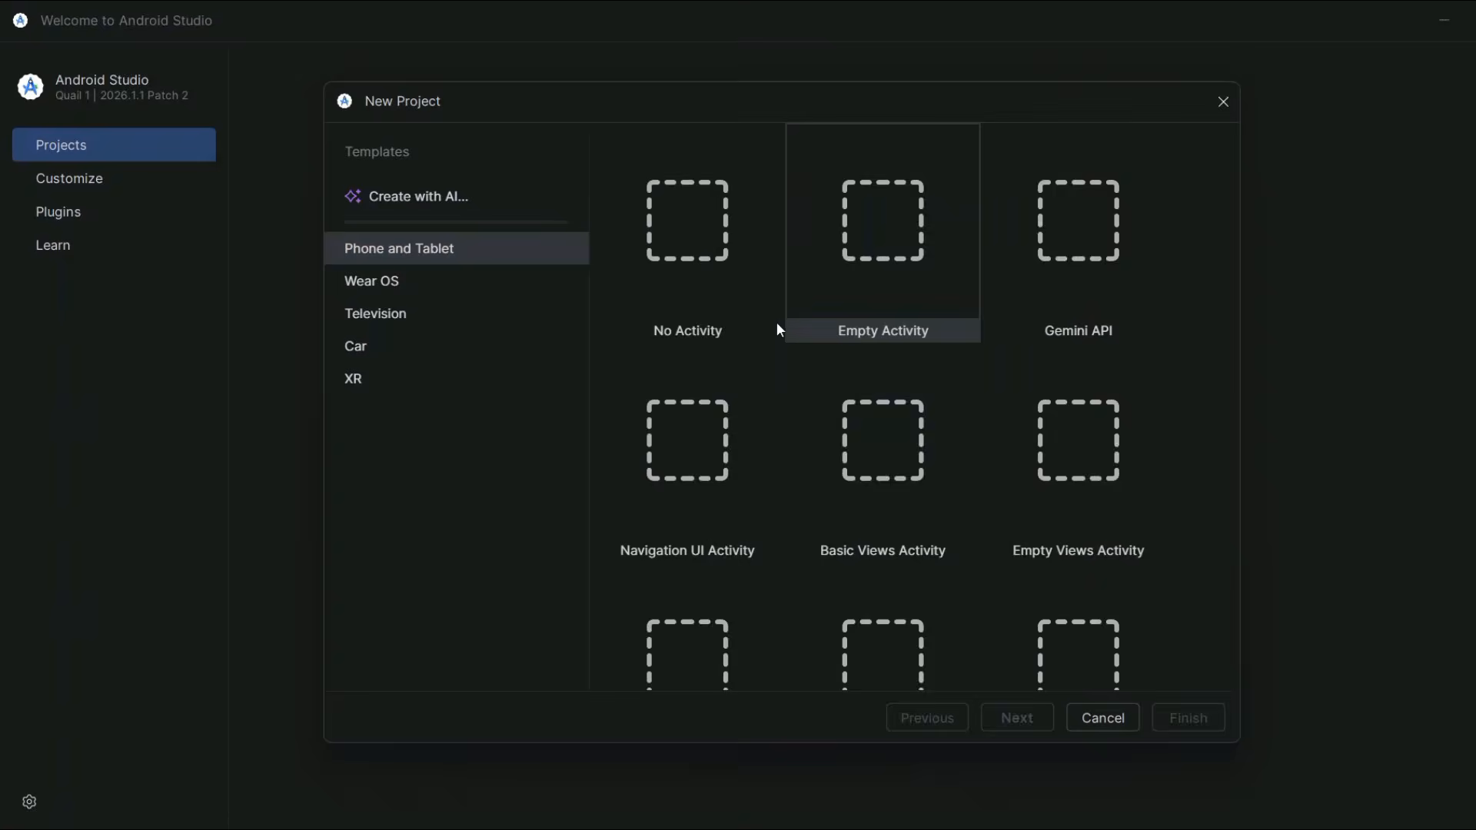
left_click(897, 272)
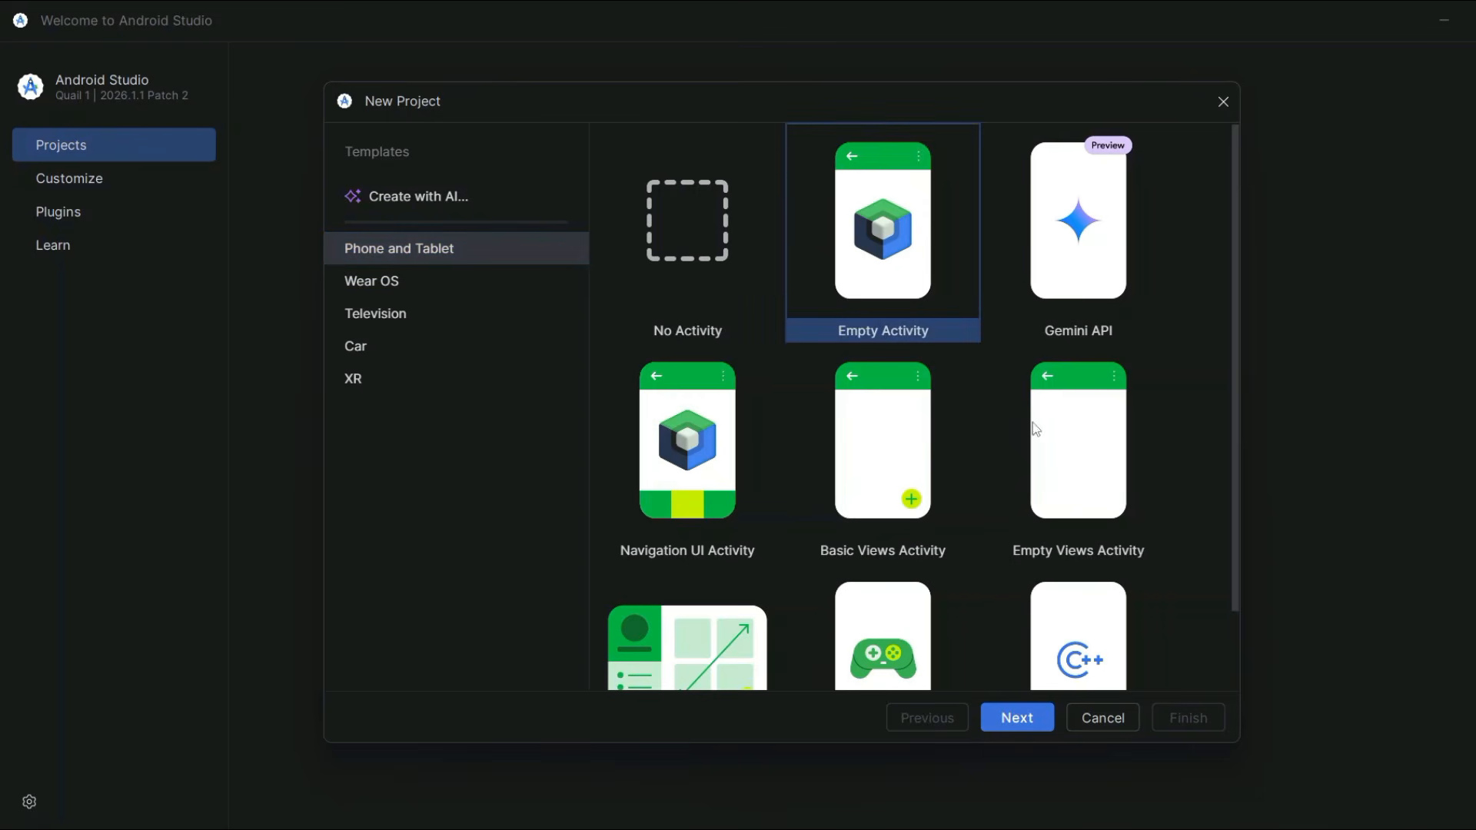
left_click(1033, 723)
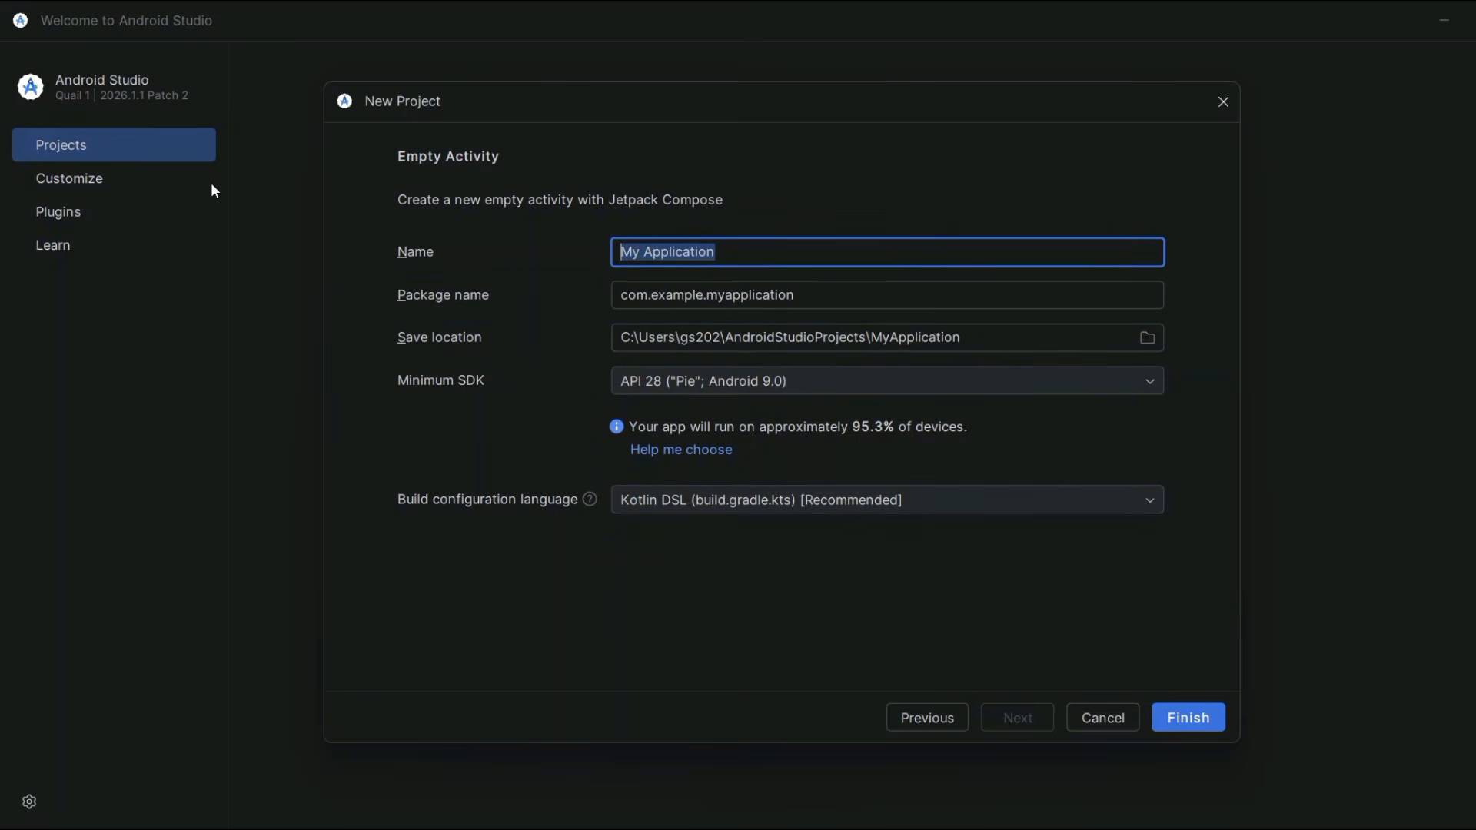
Step: Name the project WelcomeToAndroid, keep API 28 ("Pie"; Android 9.0) as minimum SDK, and create the project
type("Wel")
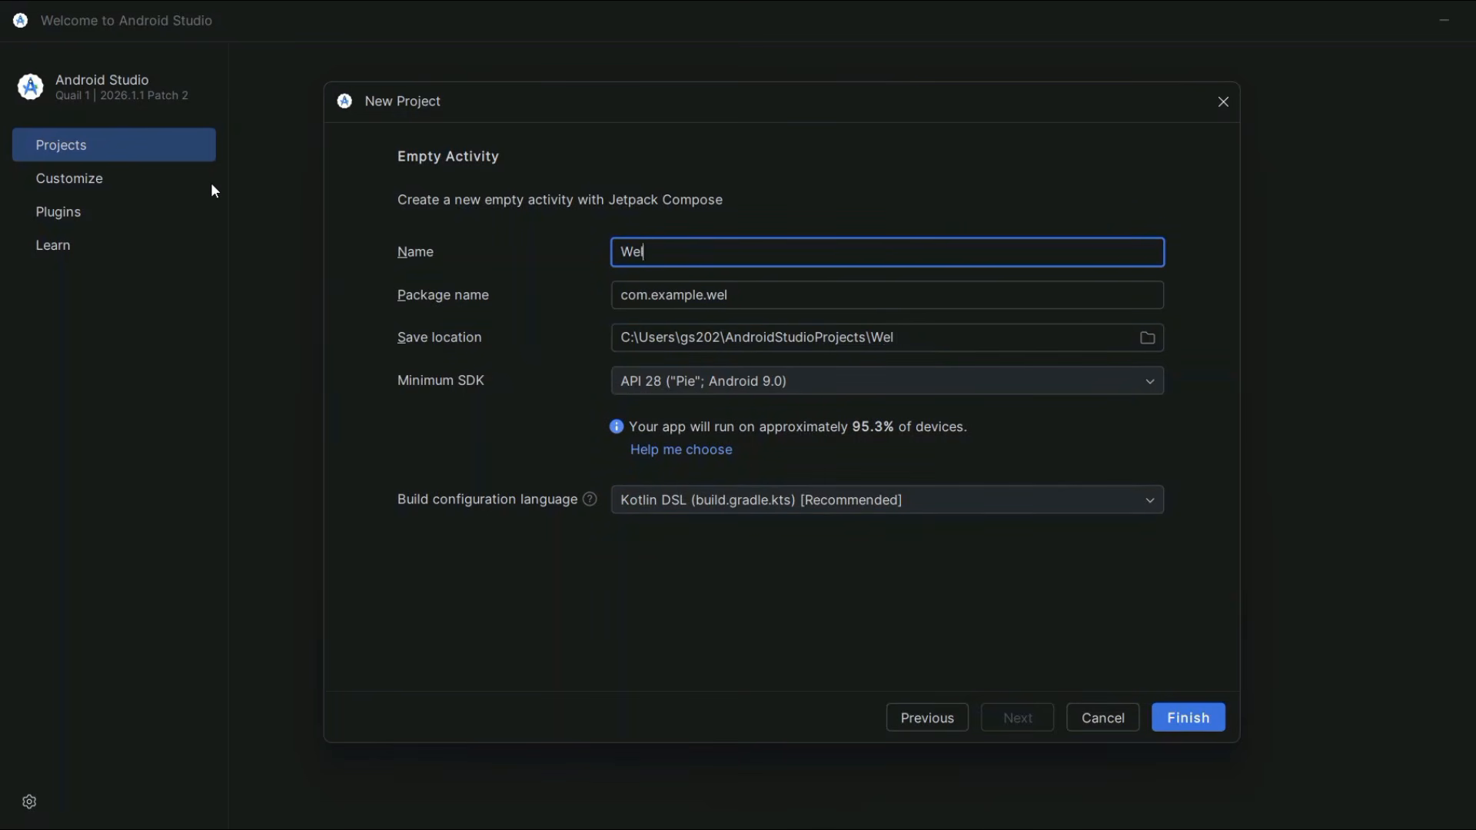
type("comeToAndoid")
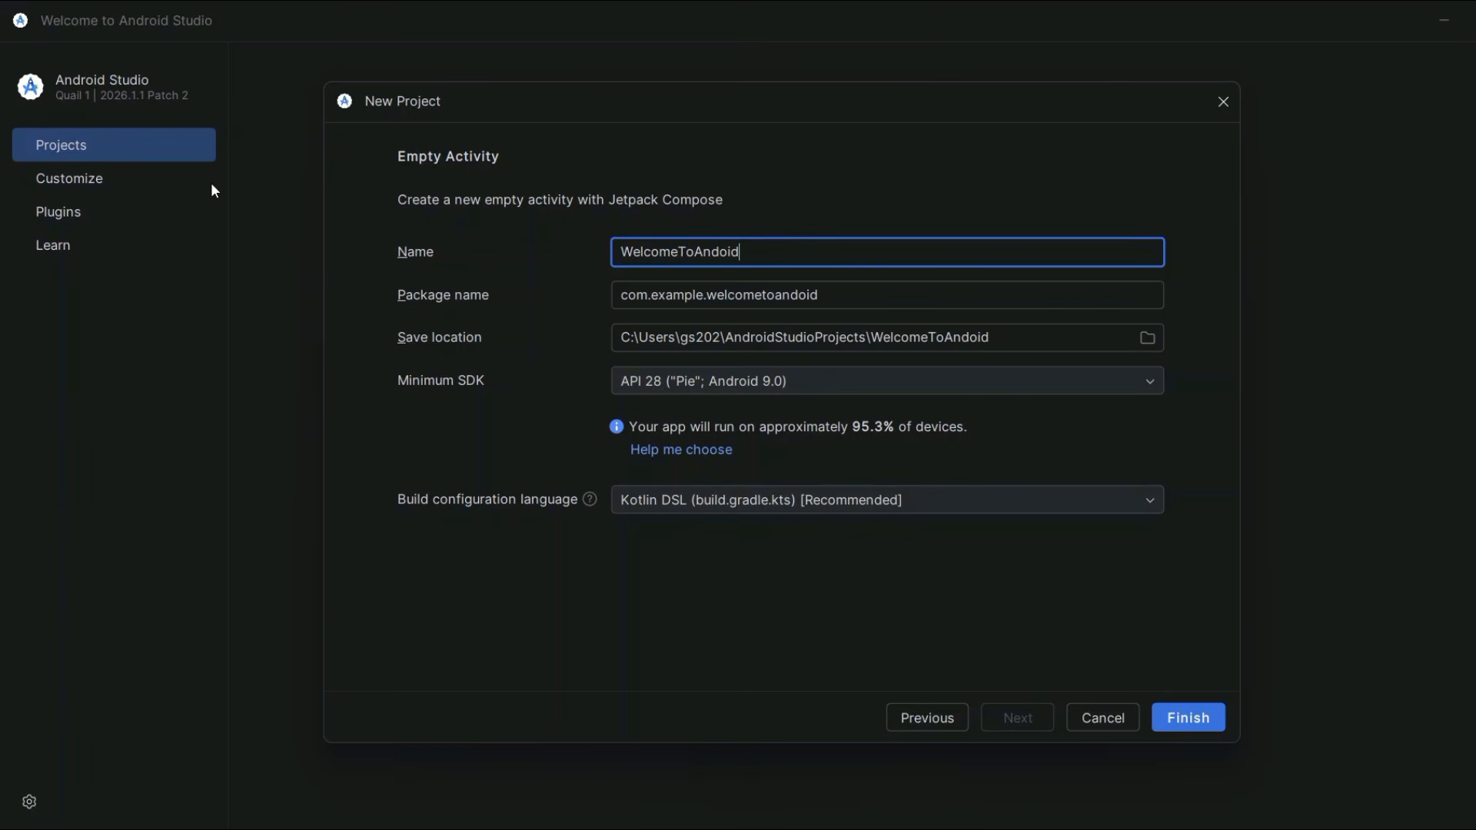
left_click(995, 308)
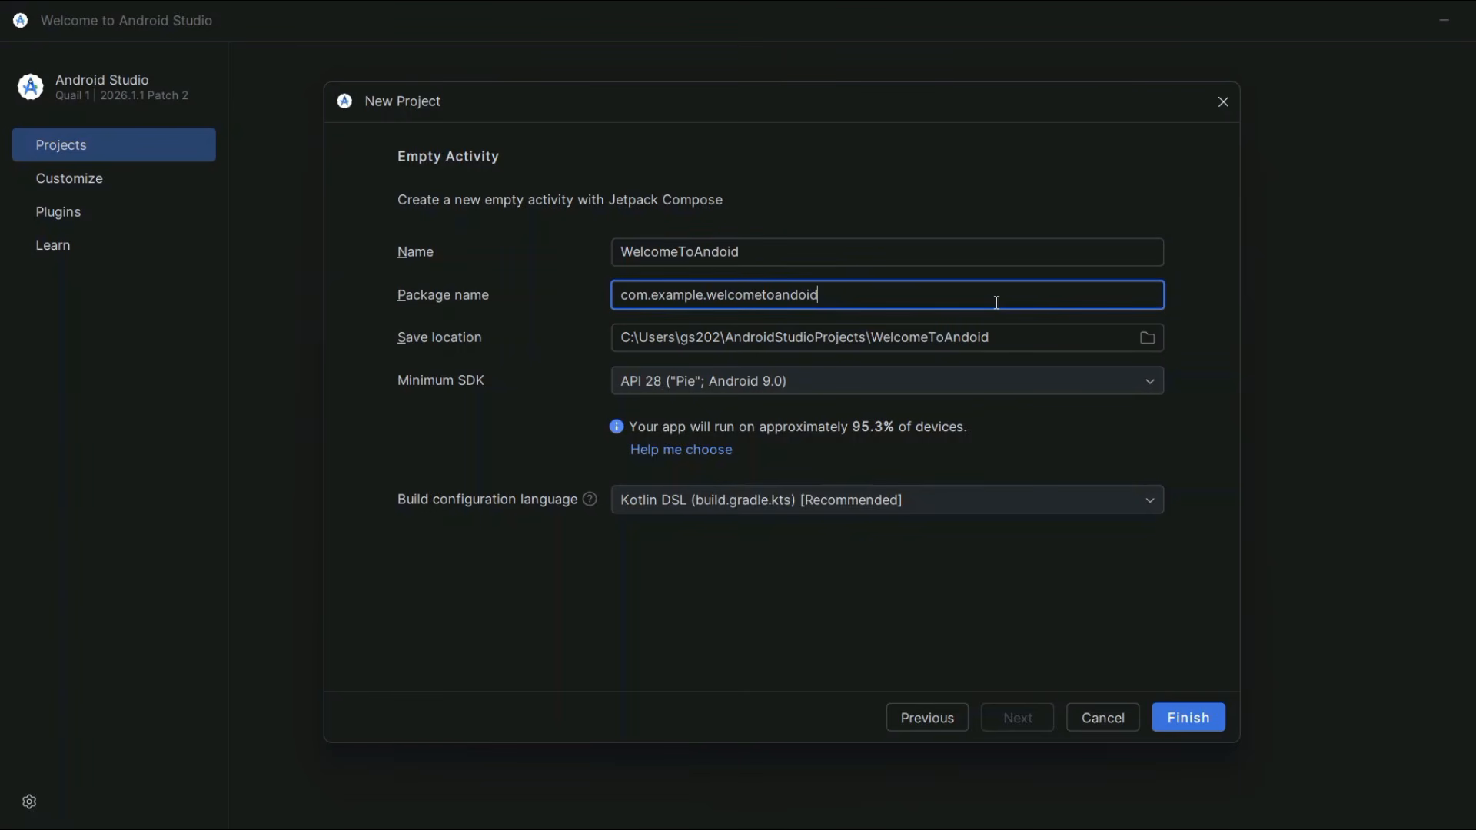
left_click_drag(998, 307, 371, 294)
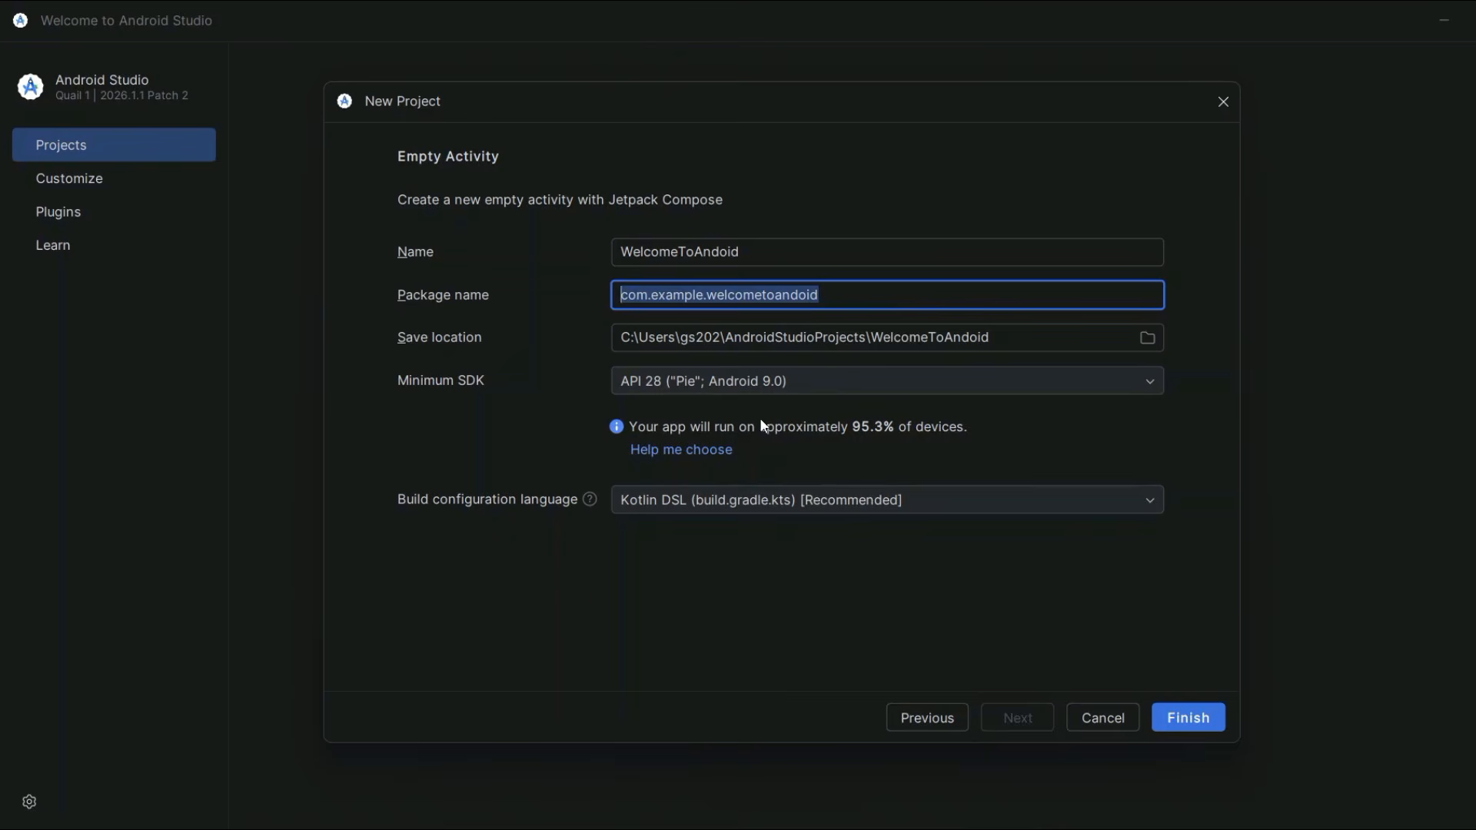
left_click(770, 392)
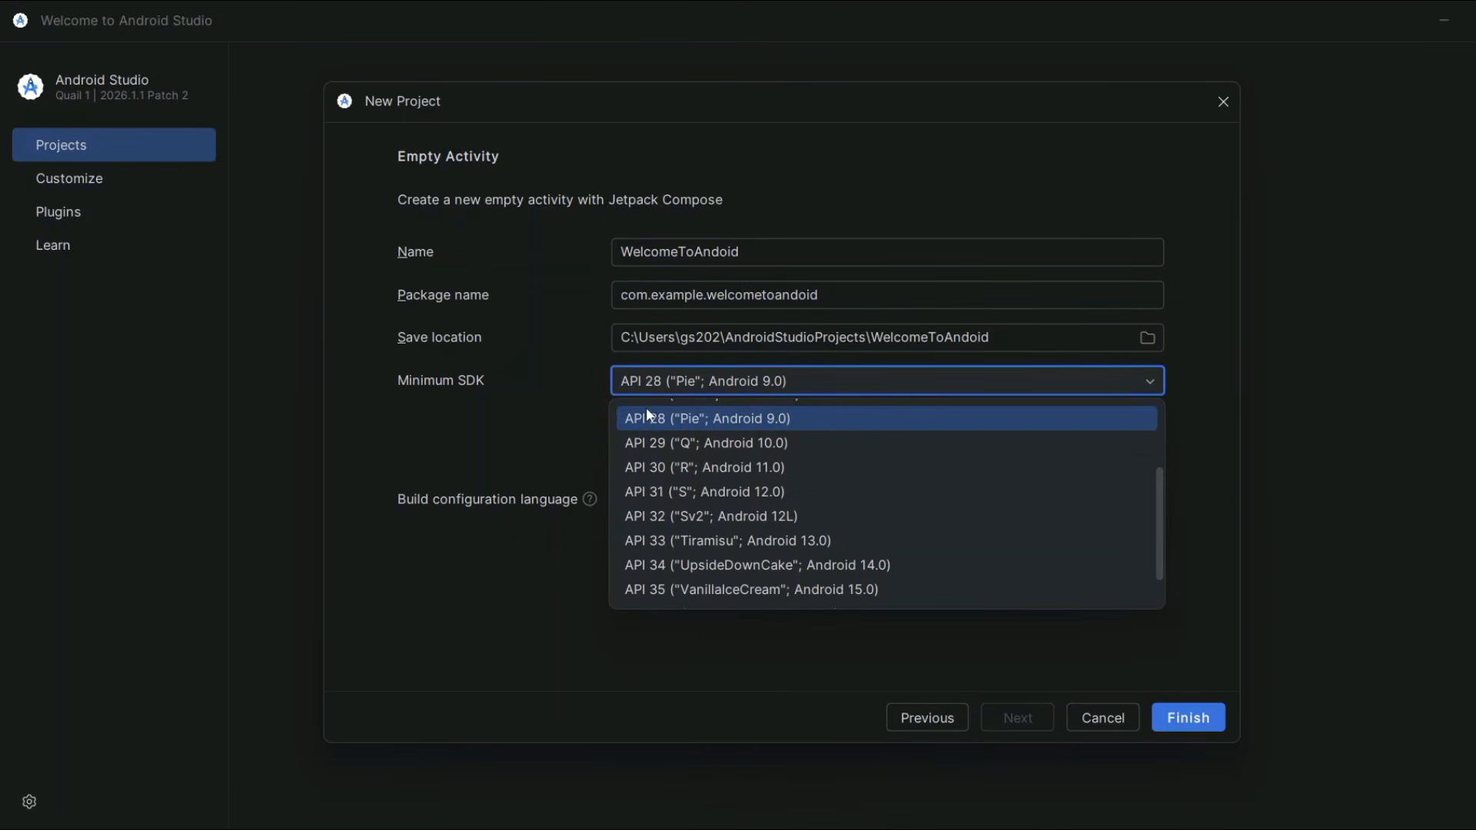
left_click(808, 419)
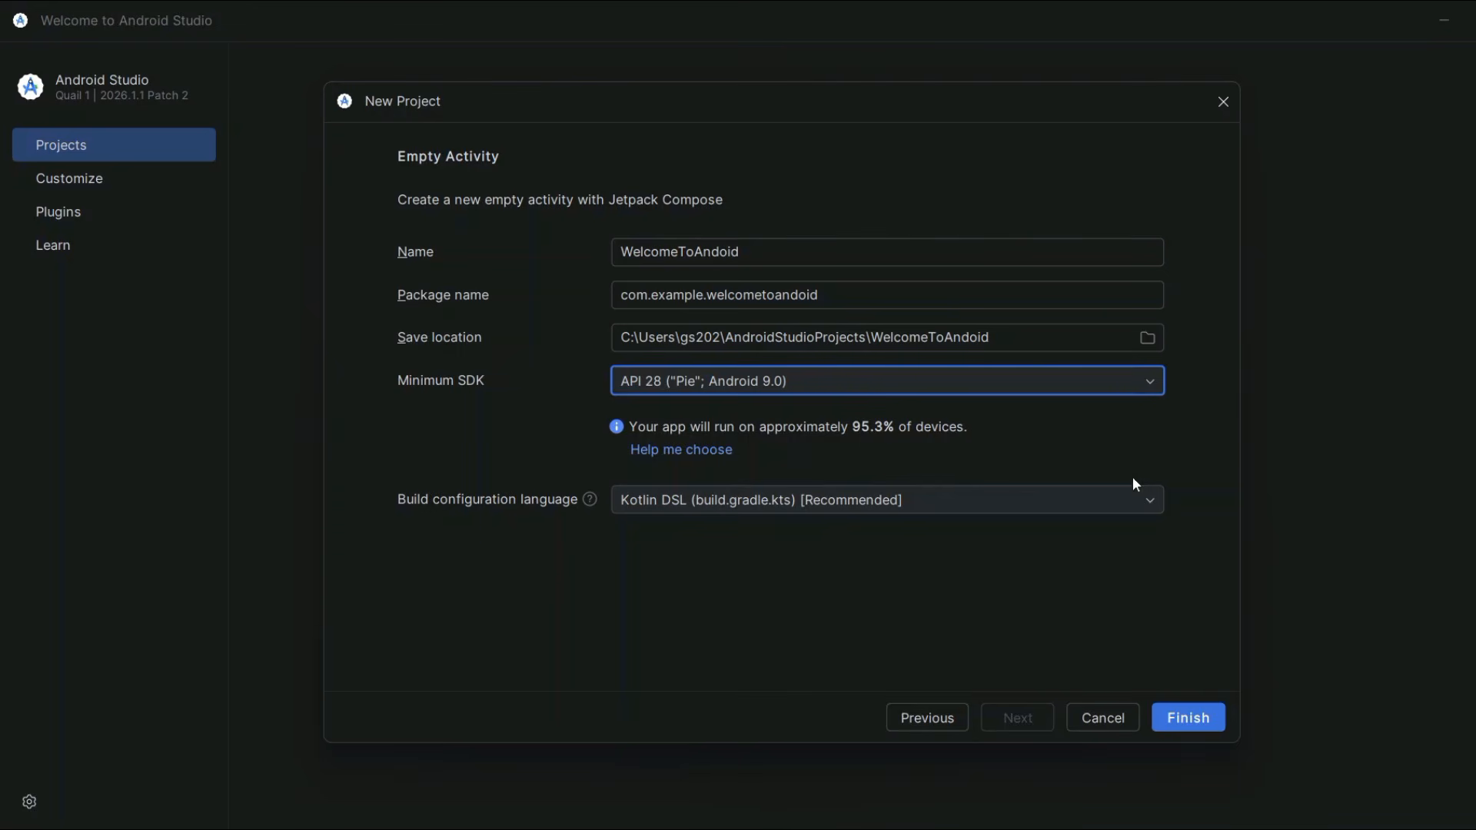
left_click(1202, 717)
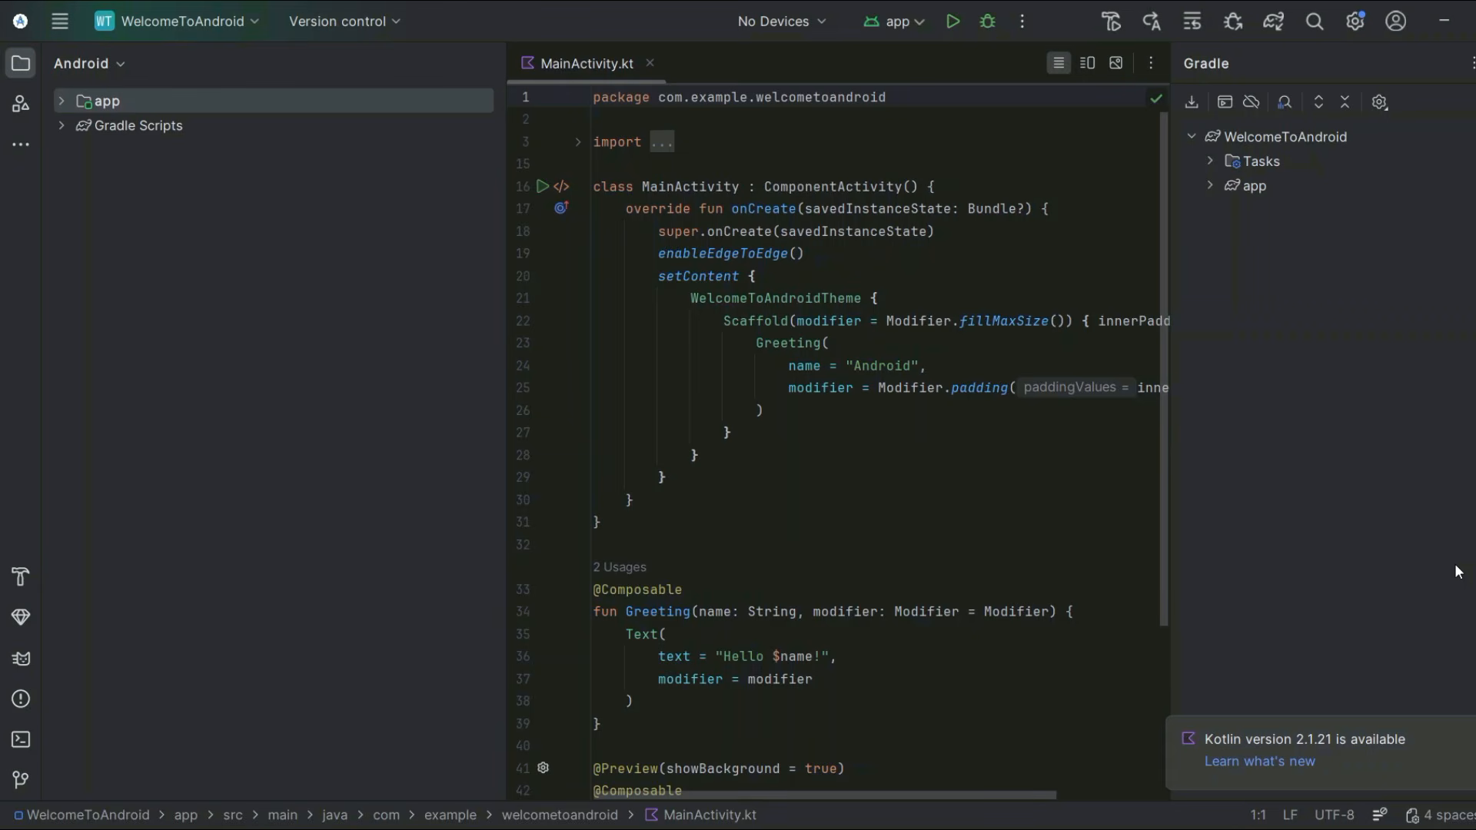
Step: Expand the app module's kotlin+java folder down to com.example.welcometoandroid and look through the code in MainActivity.kt
left_click(62, 100)
left_click(81, 150)
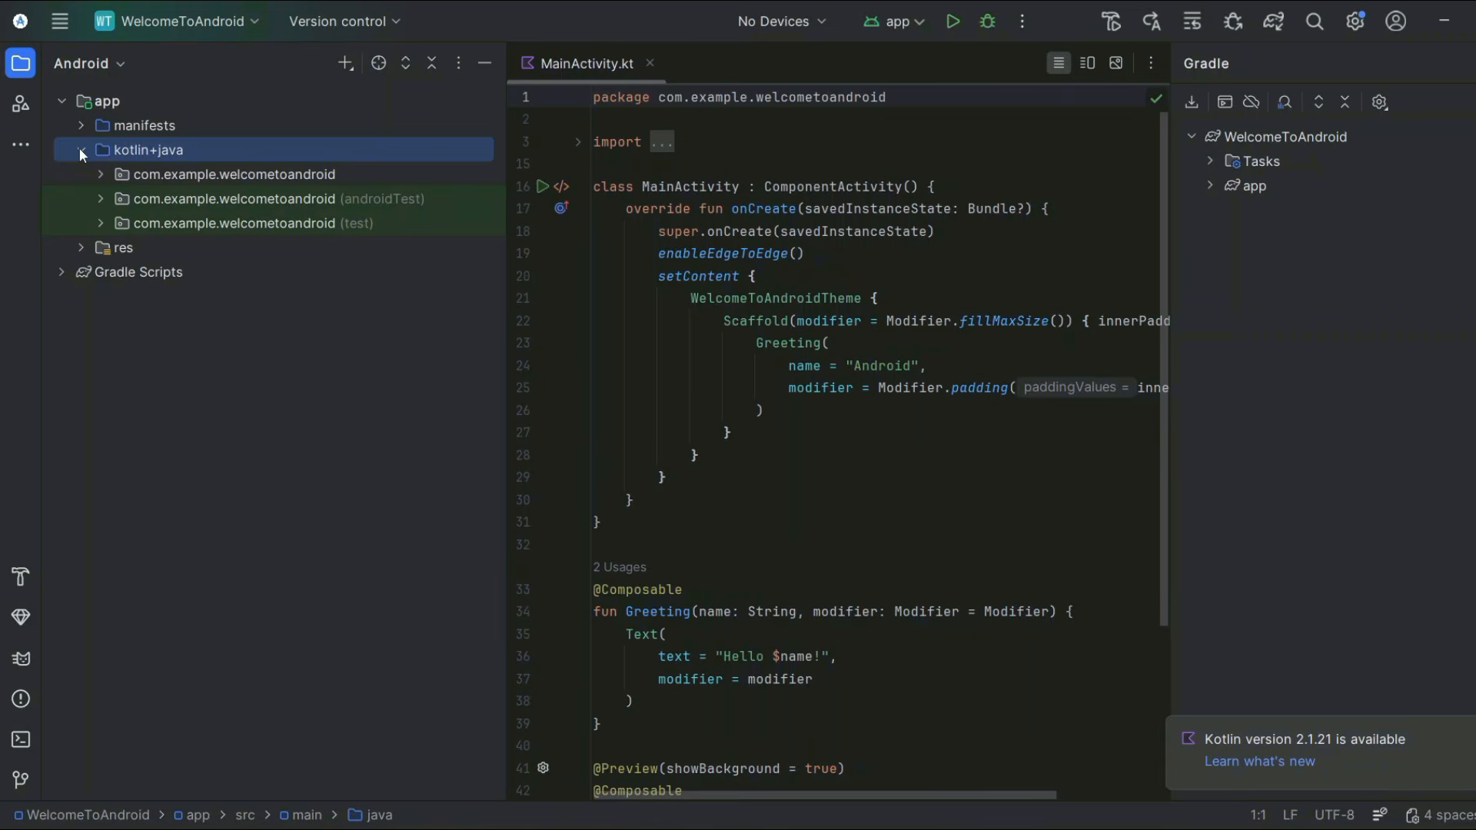
left_click(102, 173)
left_click(165, 223)
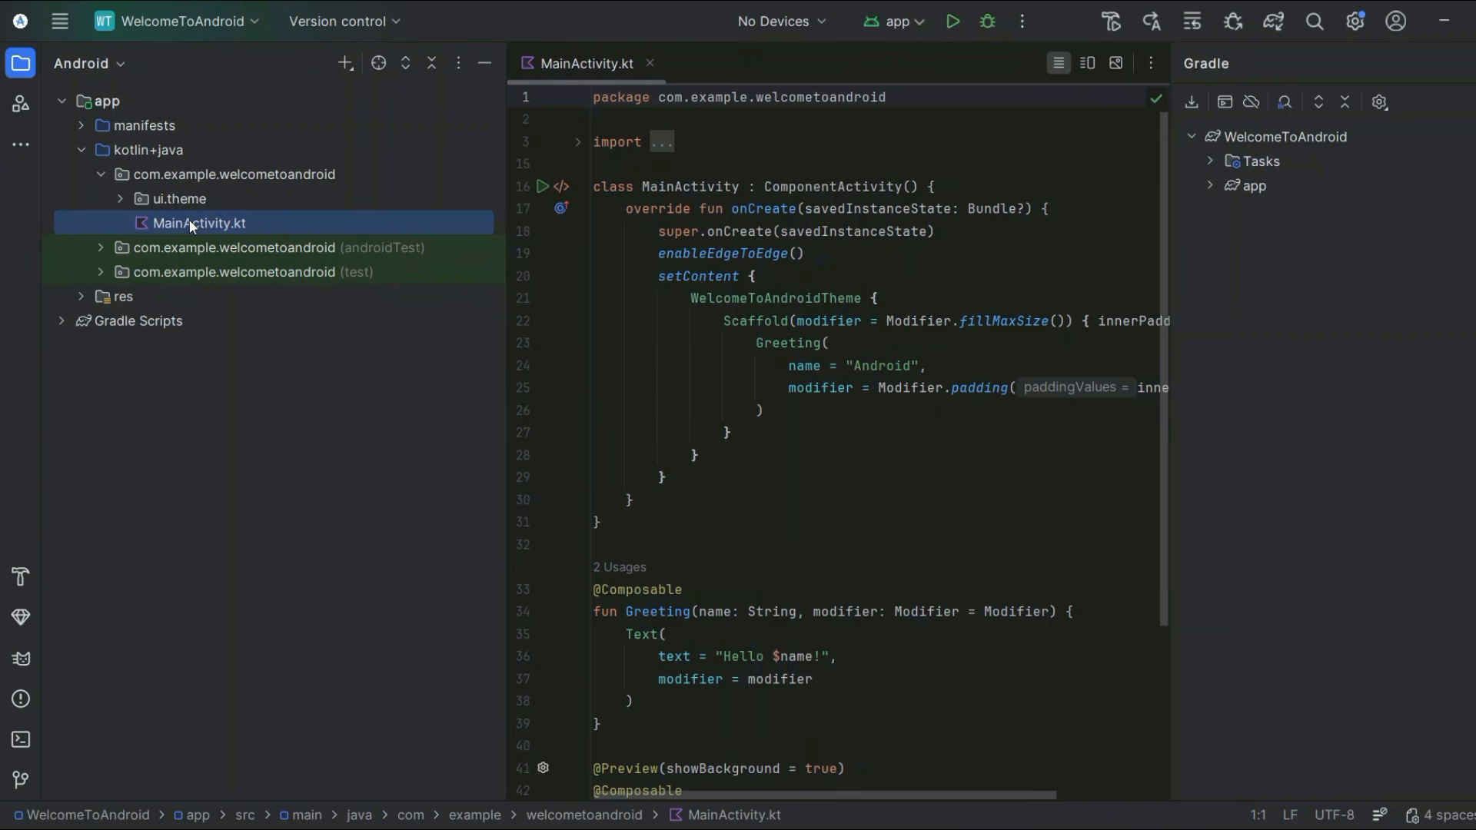
scroll(712, 320, "down", 4)
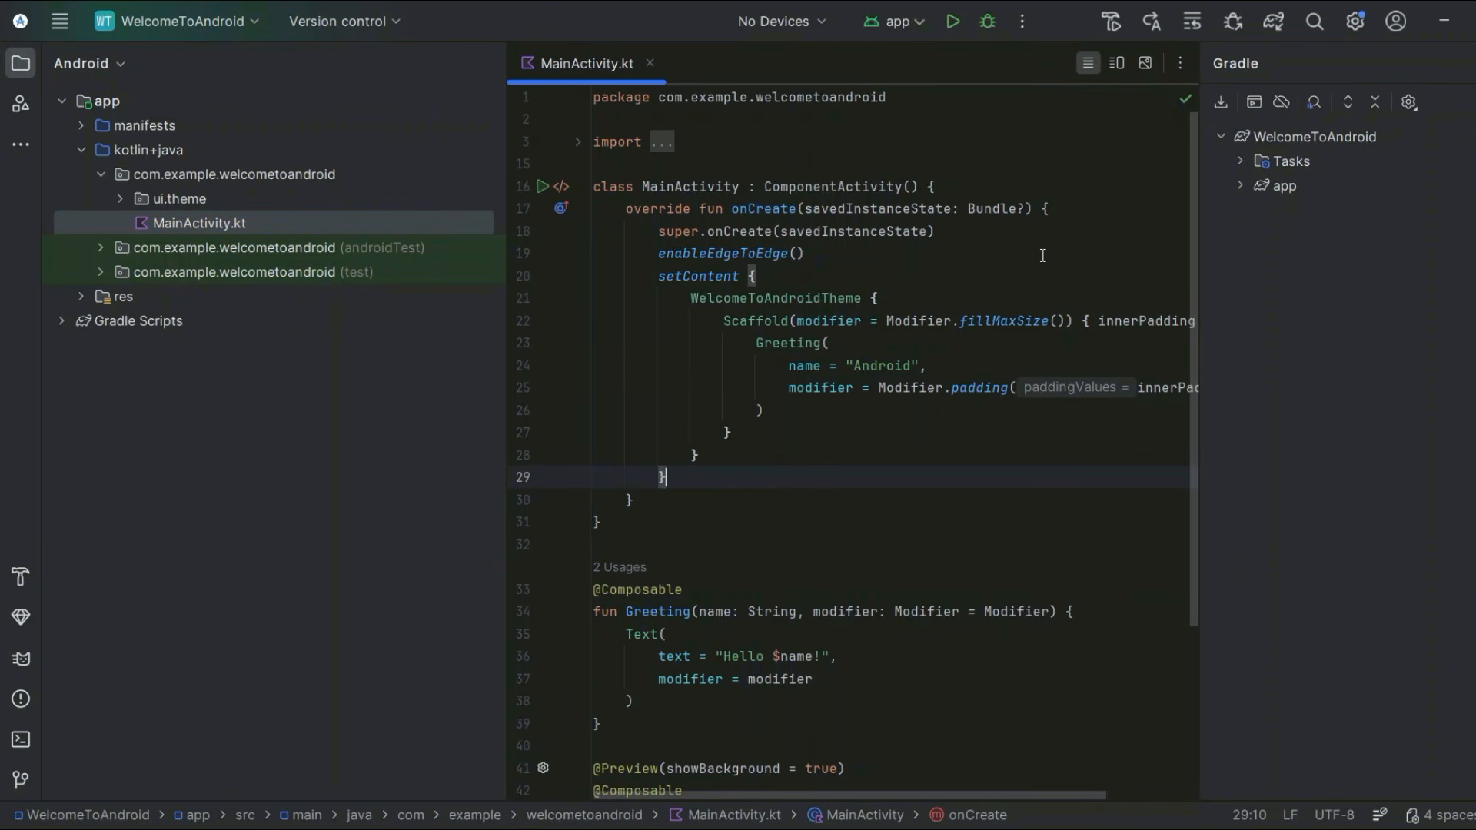
scroll(995, 496, "down", 4)
scroll(996, 496, "up", 4)
Step: Pair the Infinix X6838 phone over Wi-Fi using the QR code and run the app on it
left_click(789, 21)
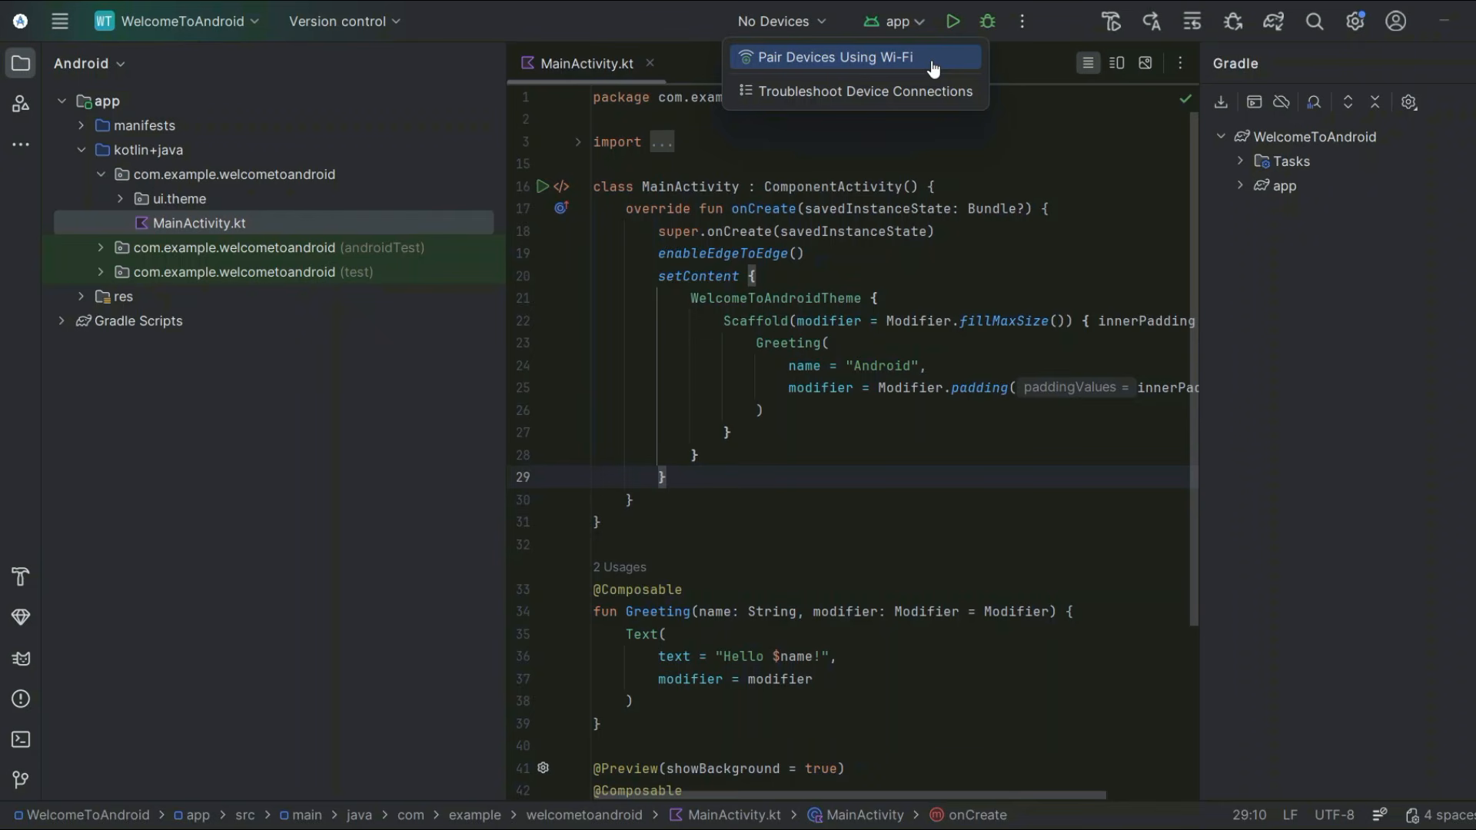
left_click(844, 59)
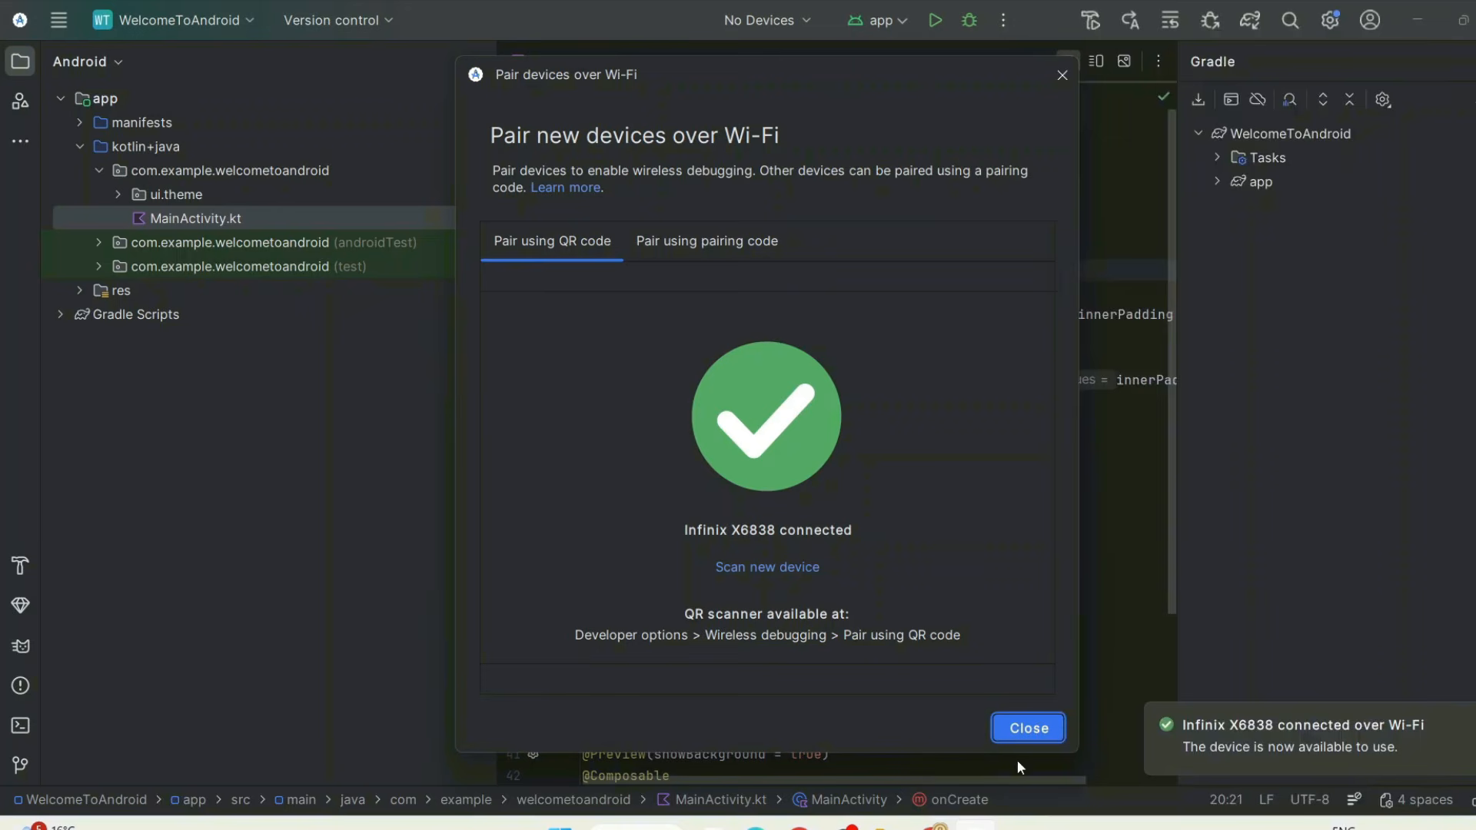
left_click(1027, 728)
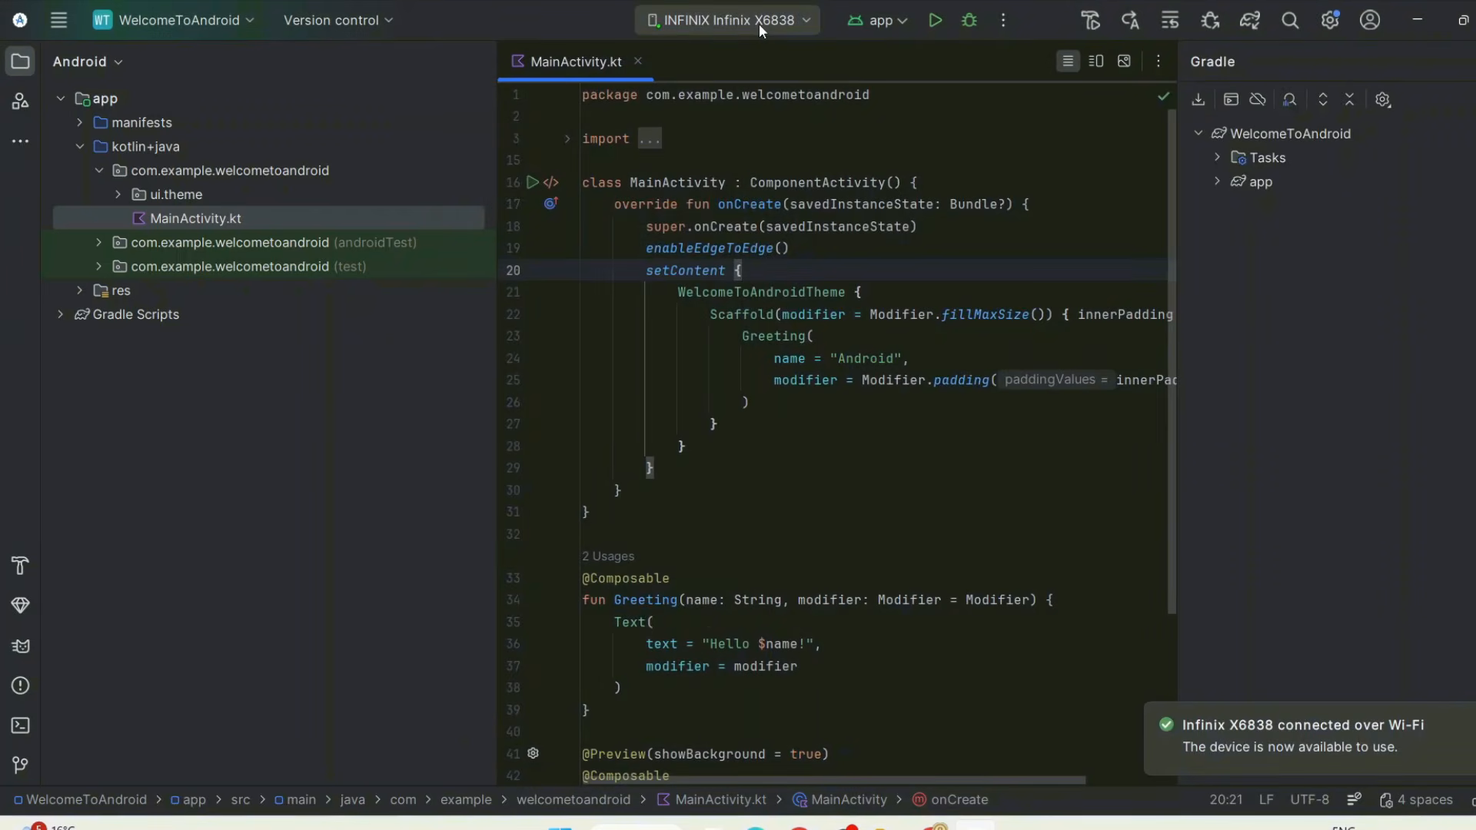
left_click(933, 23)
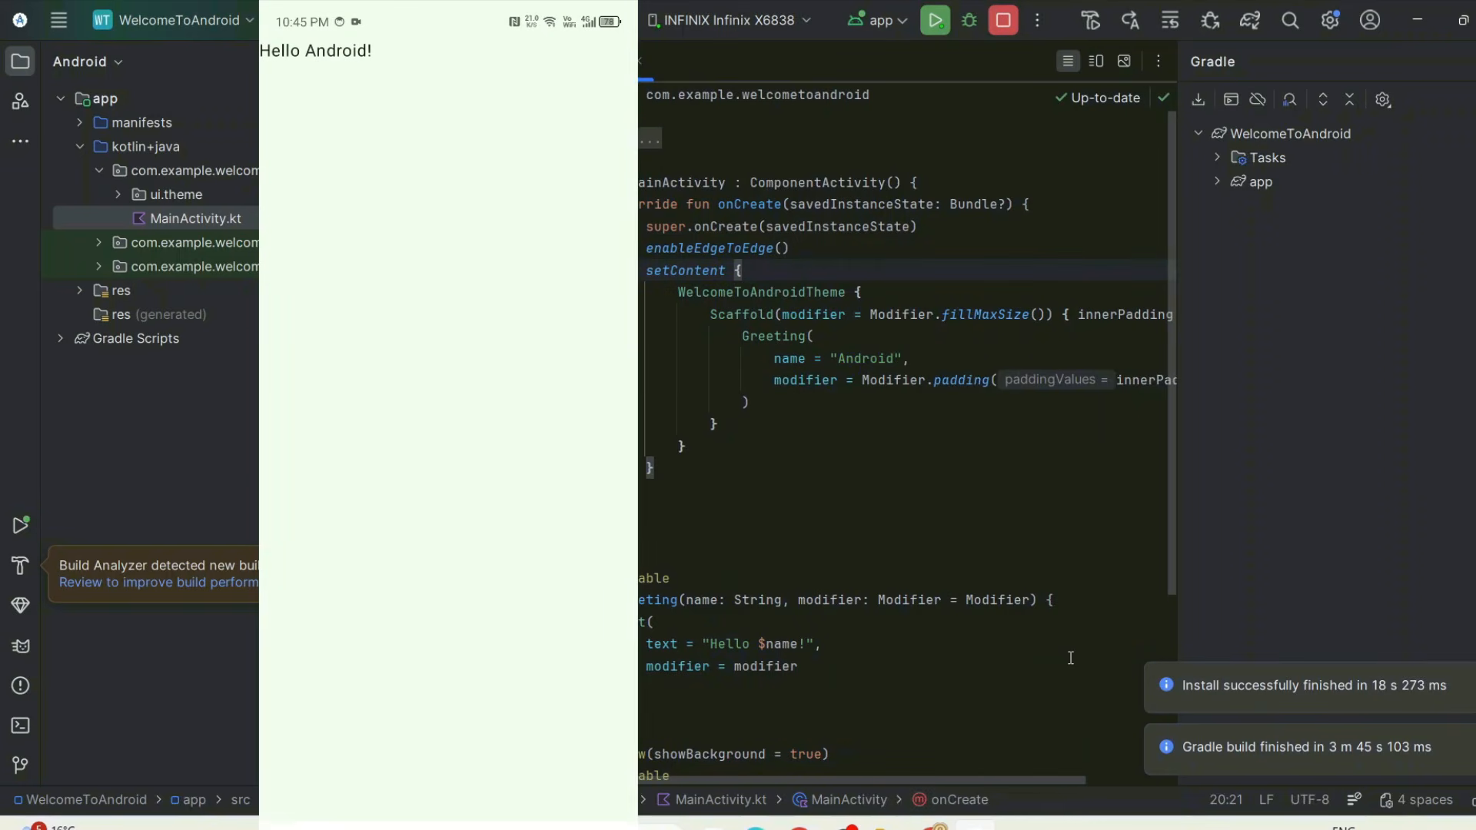
Step: Change the Greeting name argument in MainActivity to "Geeky Script Subscribers" and rerun the app on the phone
double_click(778, 652)
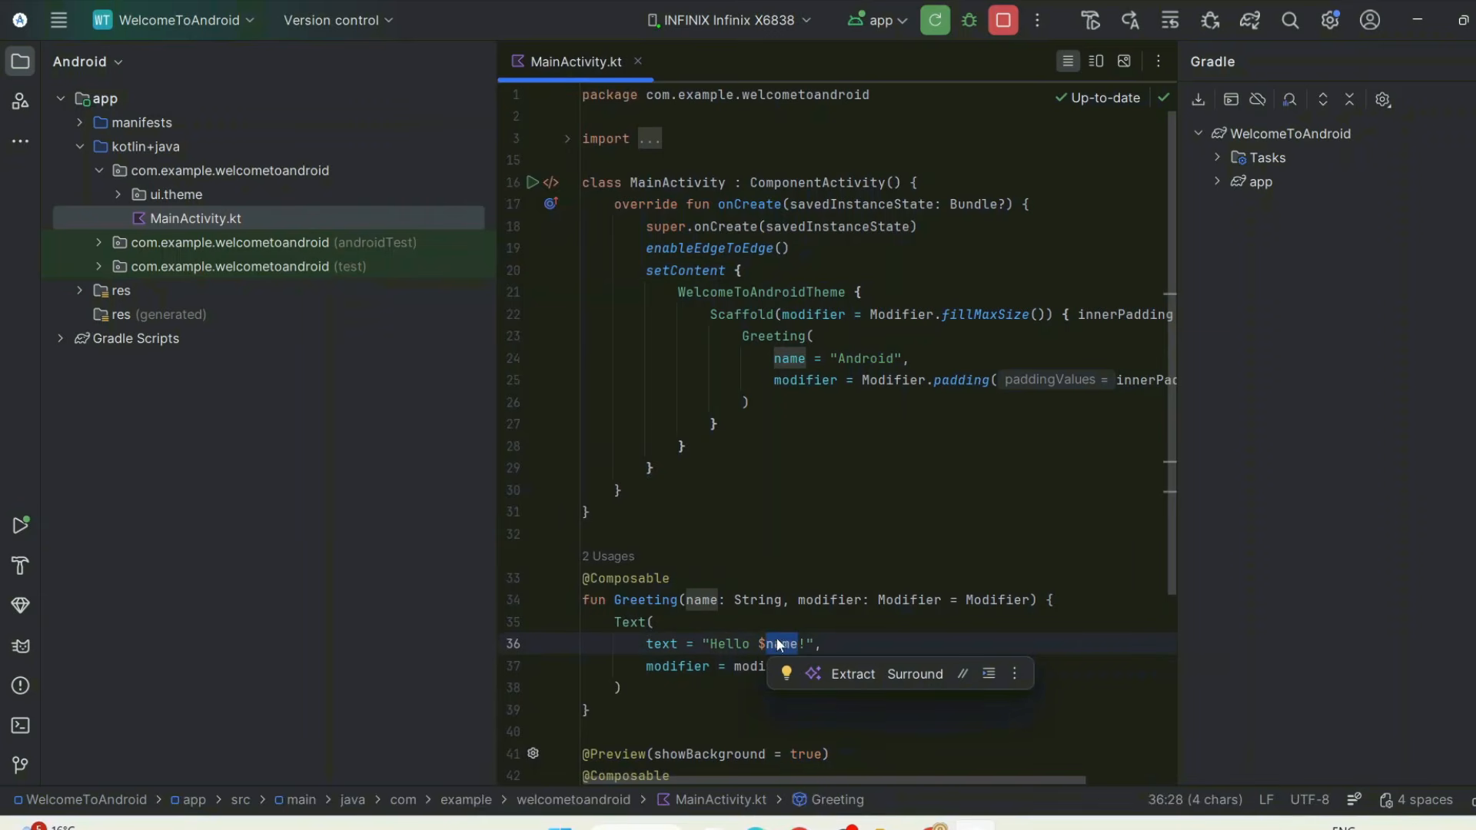
double_click(859, 360)
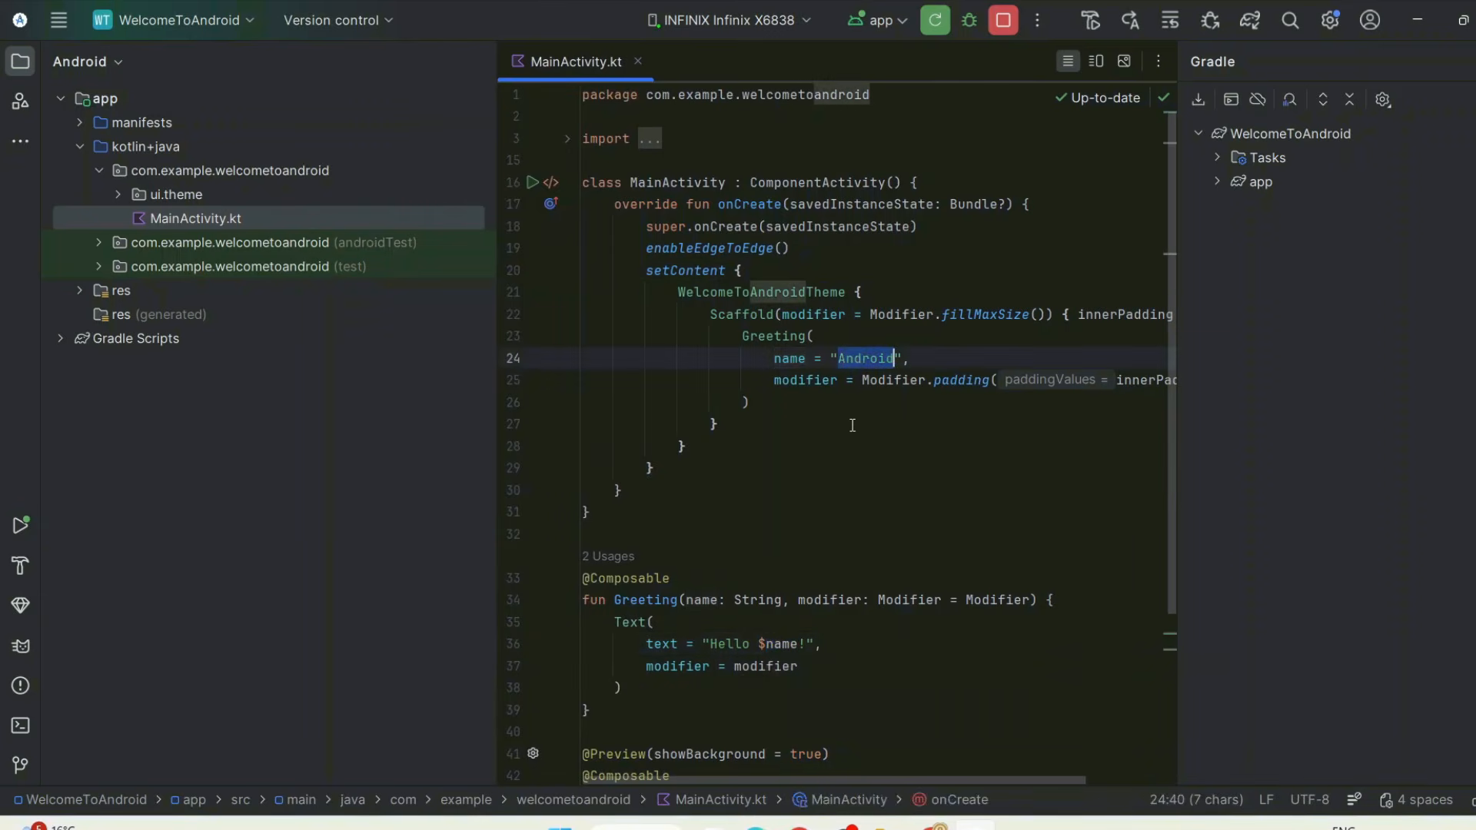
type("Geeky Sc")
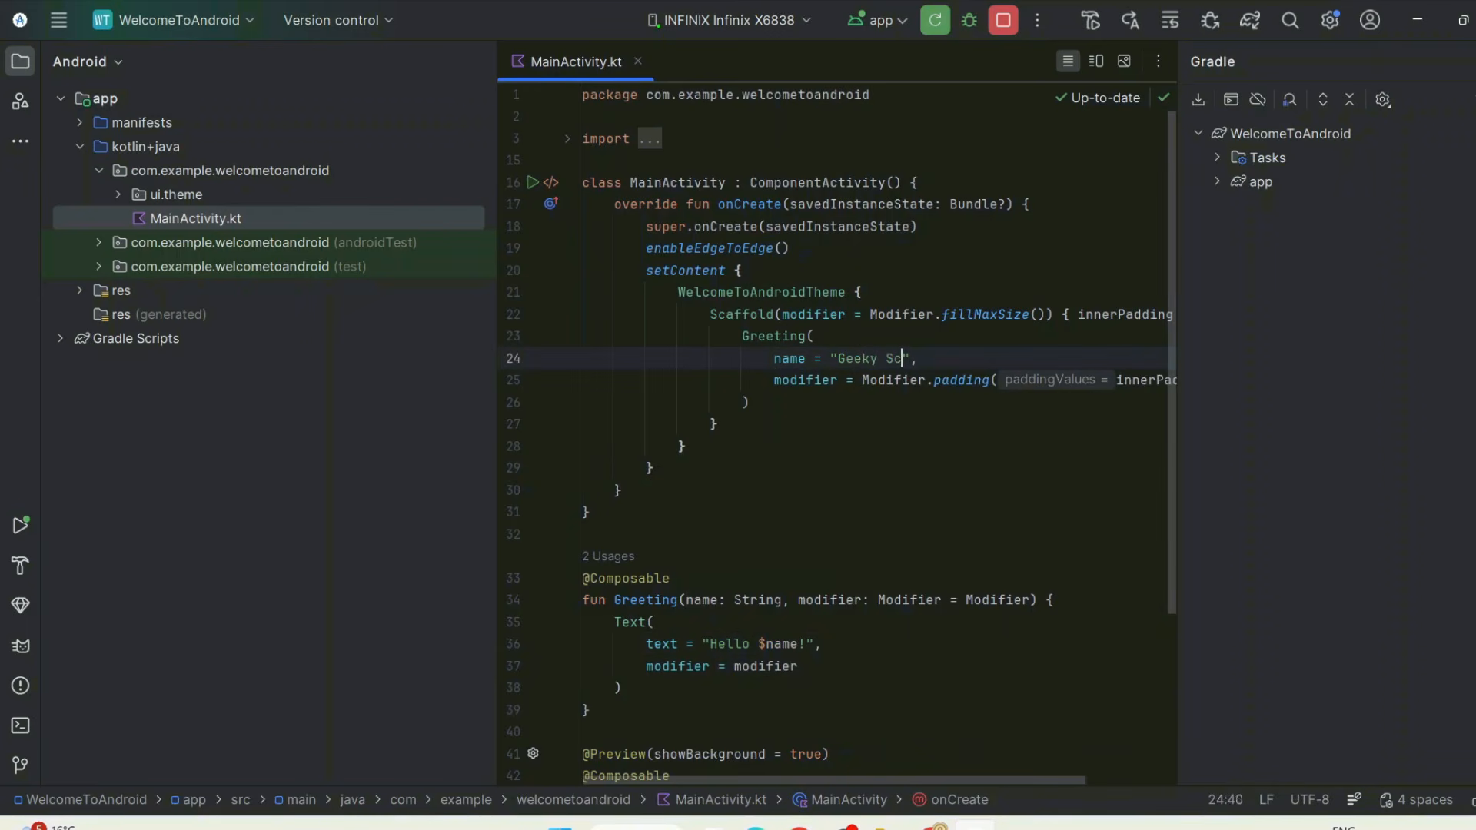
type("ript Subscribers")
left_click(935, 20)
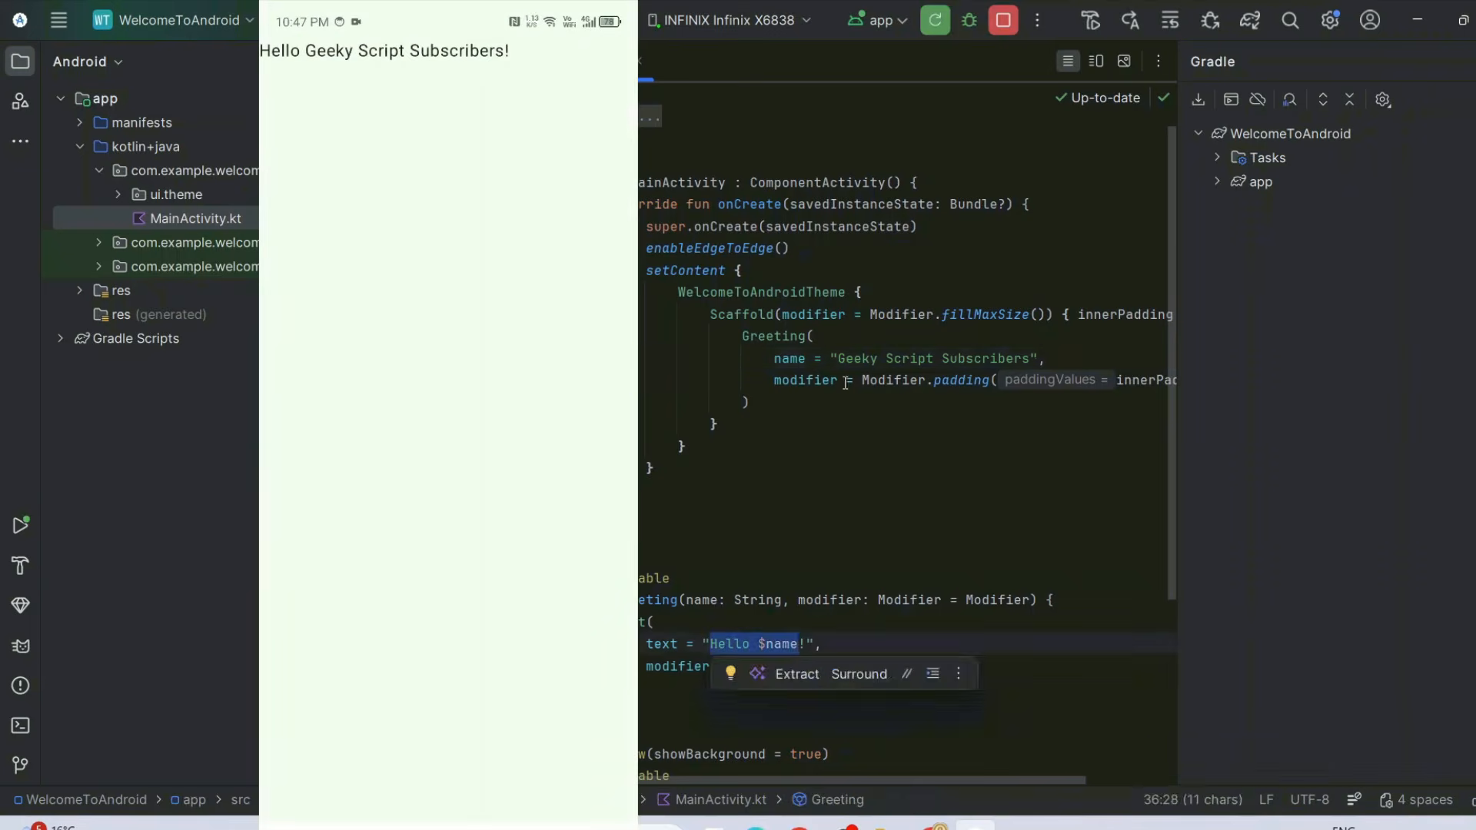
left_click_drag(830, 359, 1373, 345)
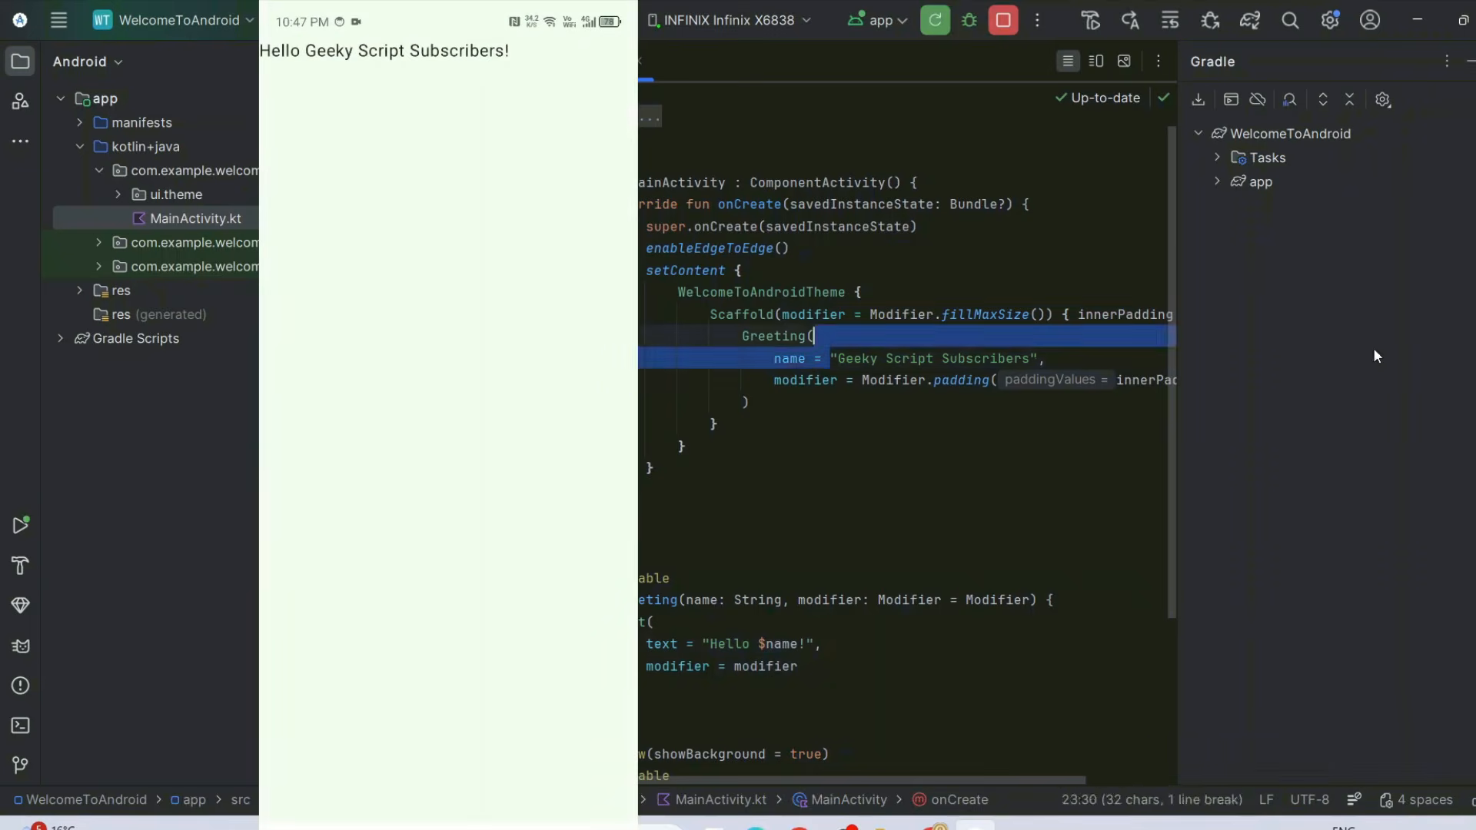
left_click_drag(1044, 351, 879, 352)
left_click(980, 571)
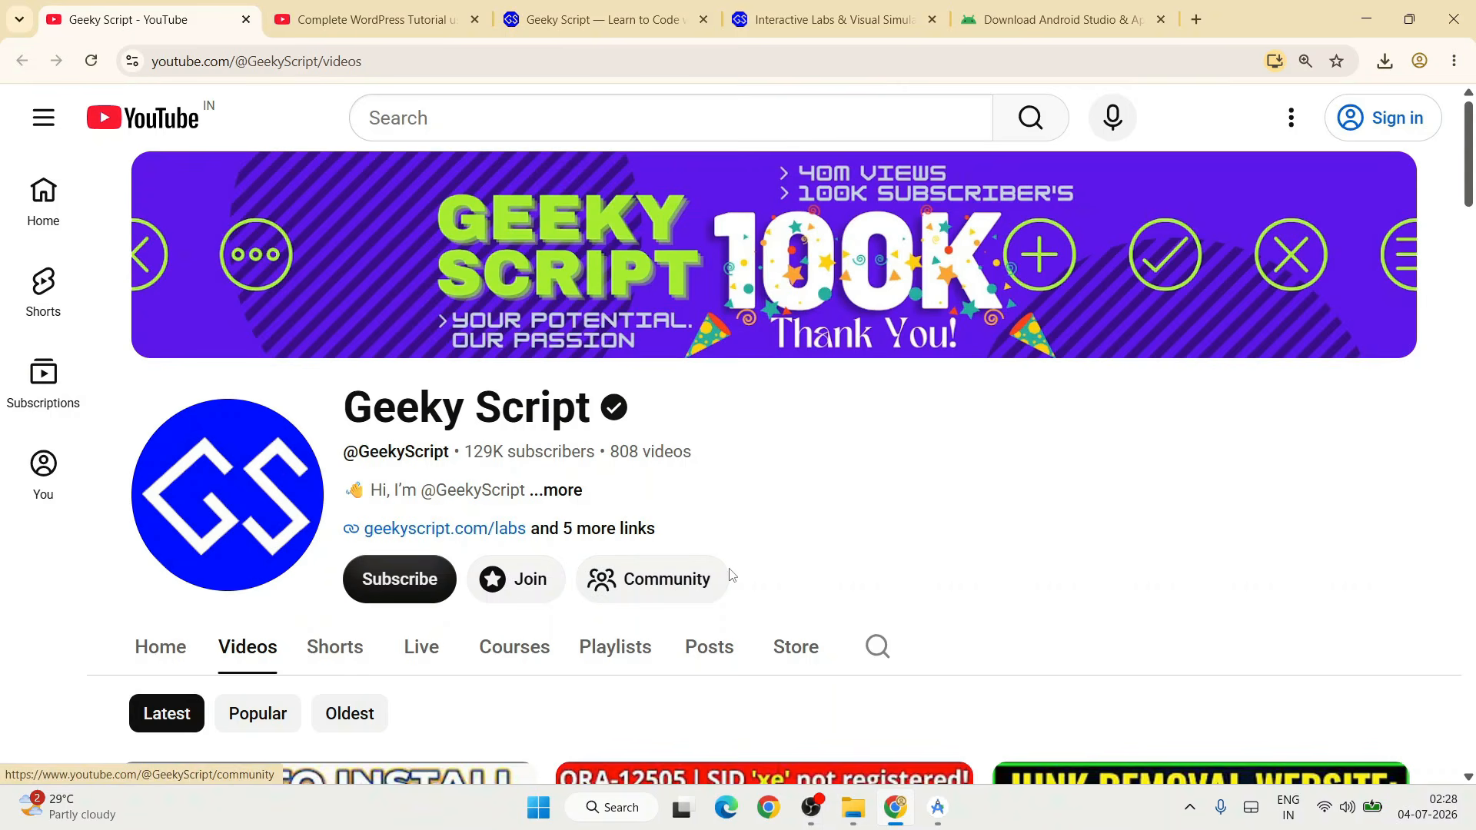
Step: Switch to the Geeky Script website in the browser and search its tutorials for "android"
left_click(652, 31)
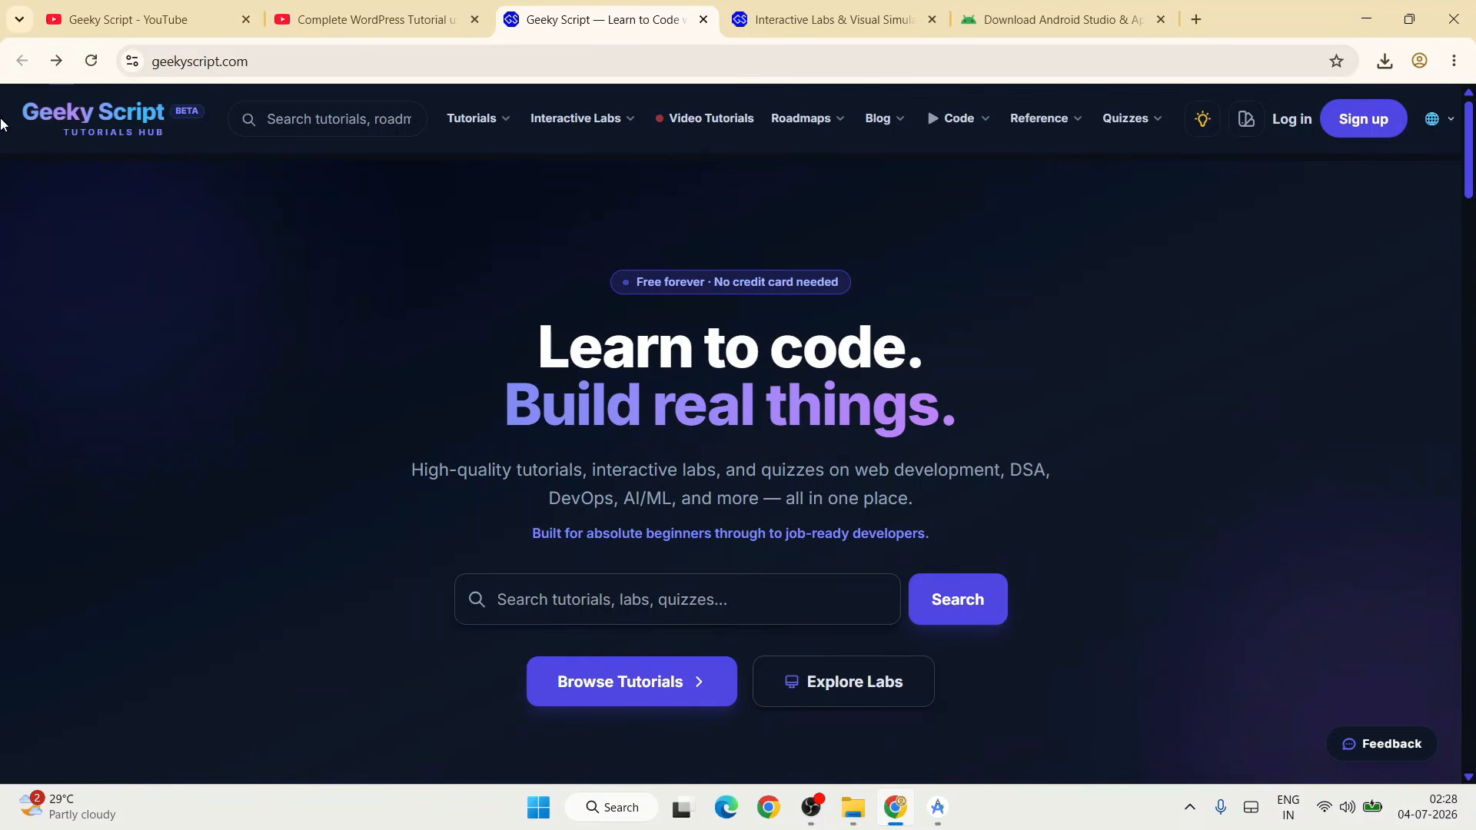
left_click(577, 598)
type("android")
left_click(944, 611)
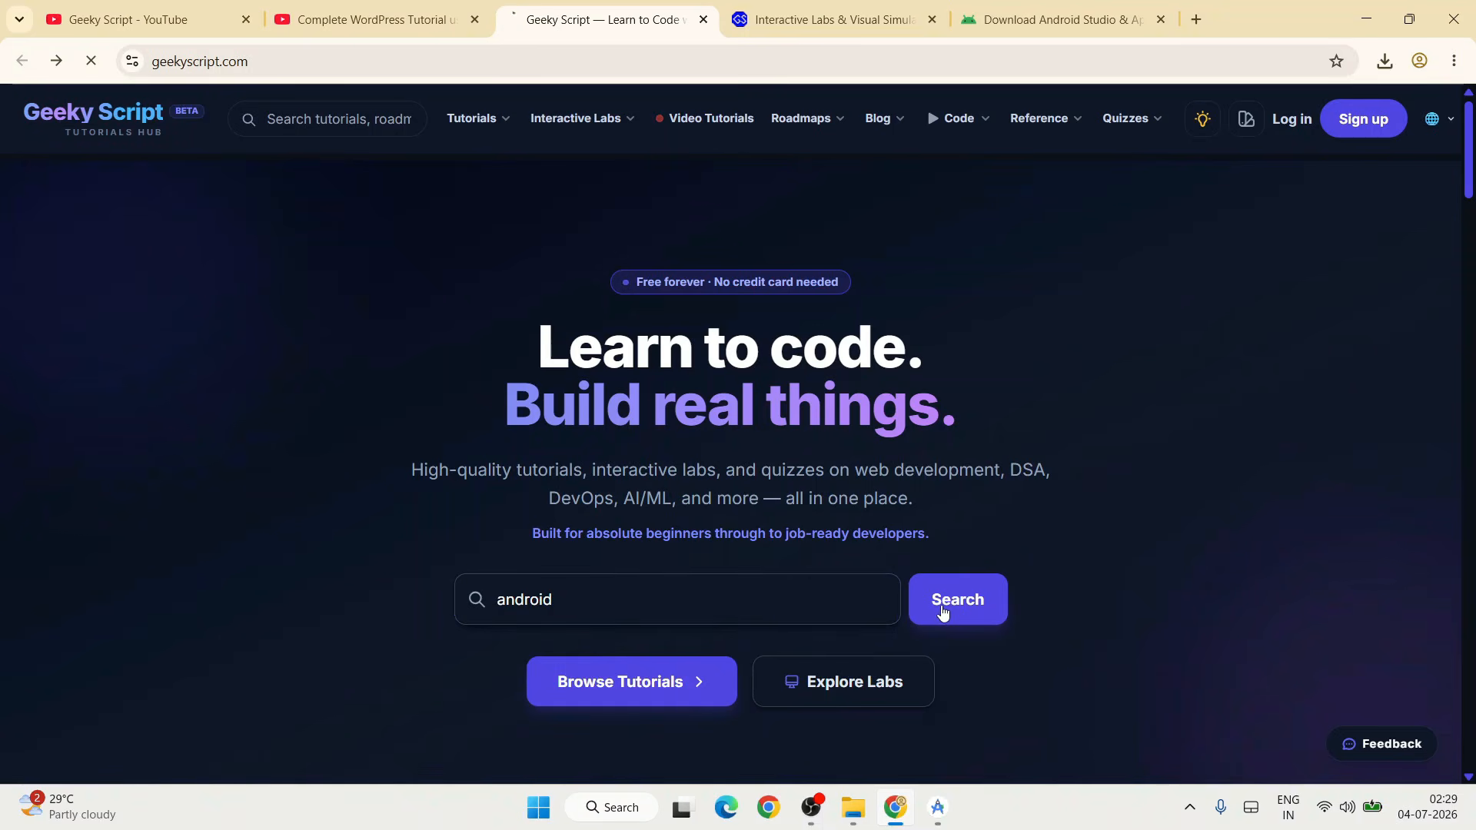
Step: Browse the tutorials and lessons in the search results and open the Android UI Design with Kotlin tutorial
scroll(1226, 388, "down", 2)
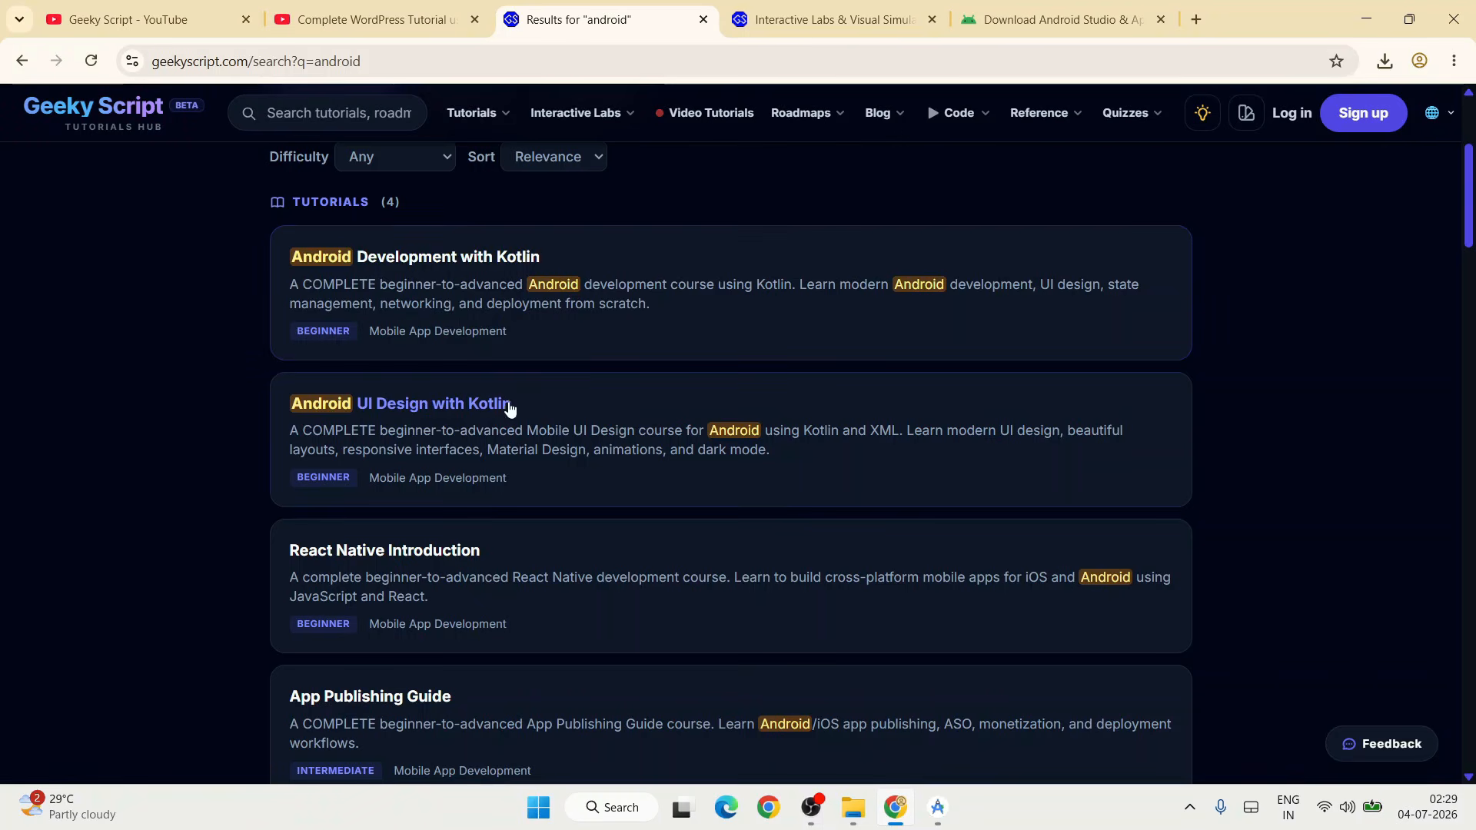
scroll(768, 417, "down", 1)
scroll(767, 419, "down", 1)
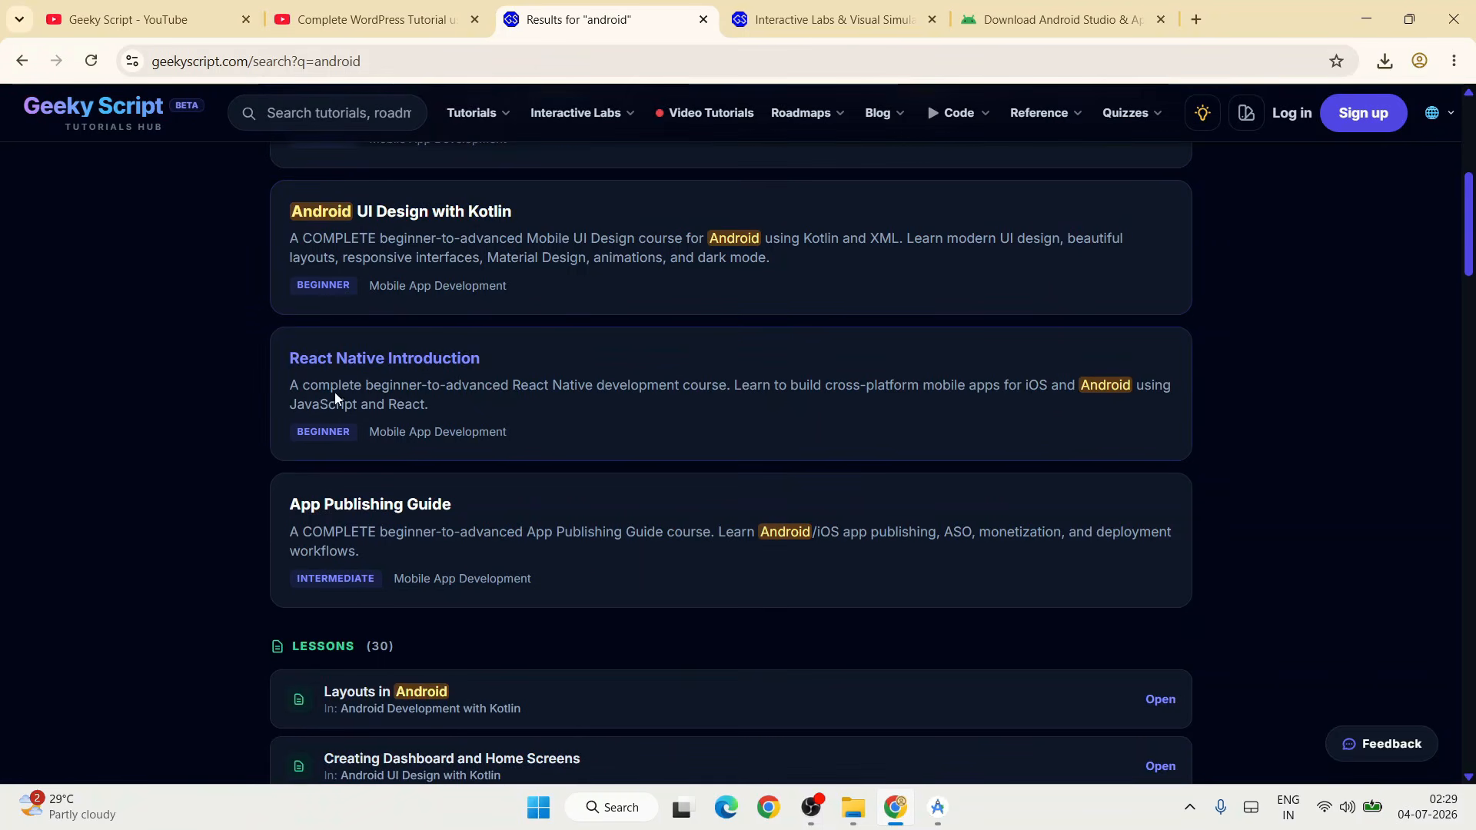
scroll(508, 405, "down", 2)
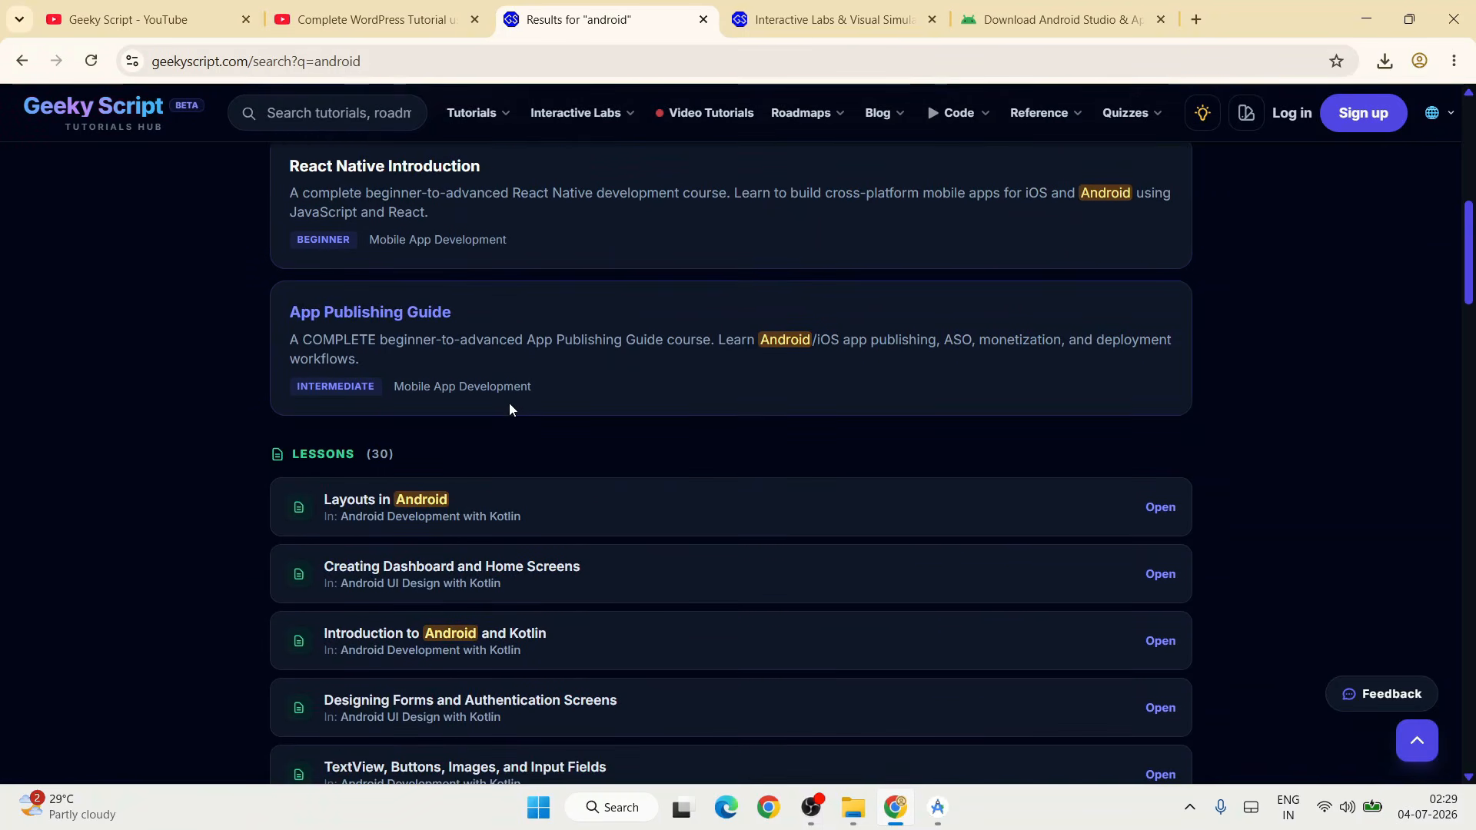
scroll(509, 406, "up", 2)
left_click(463, 215)
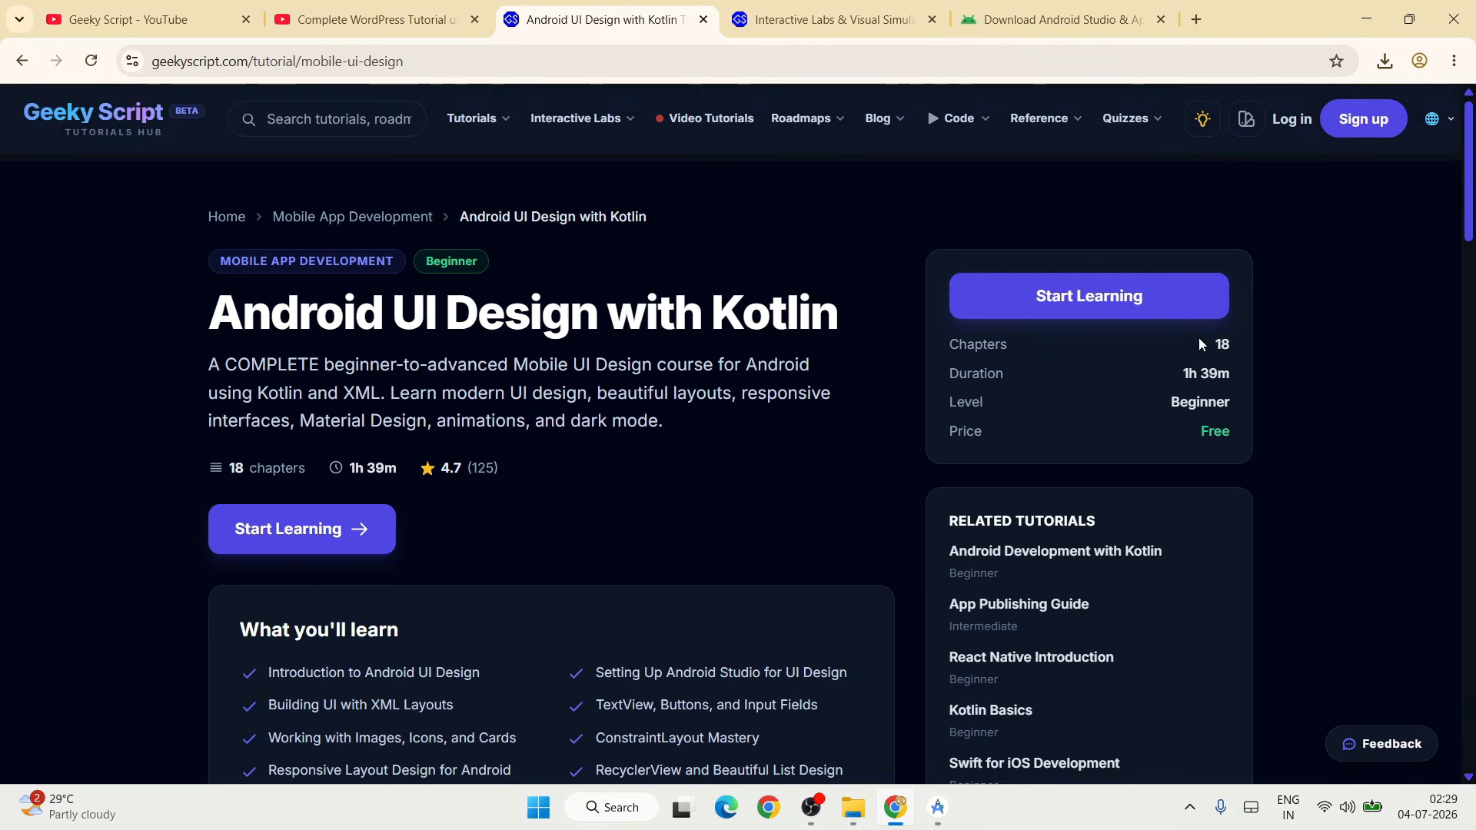
Step: Examine the tutorial's description, price and course content, and switch to the site's Interactive Labs page
left_click_drag(183, 335, 721, 541)
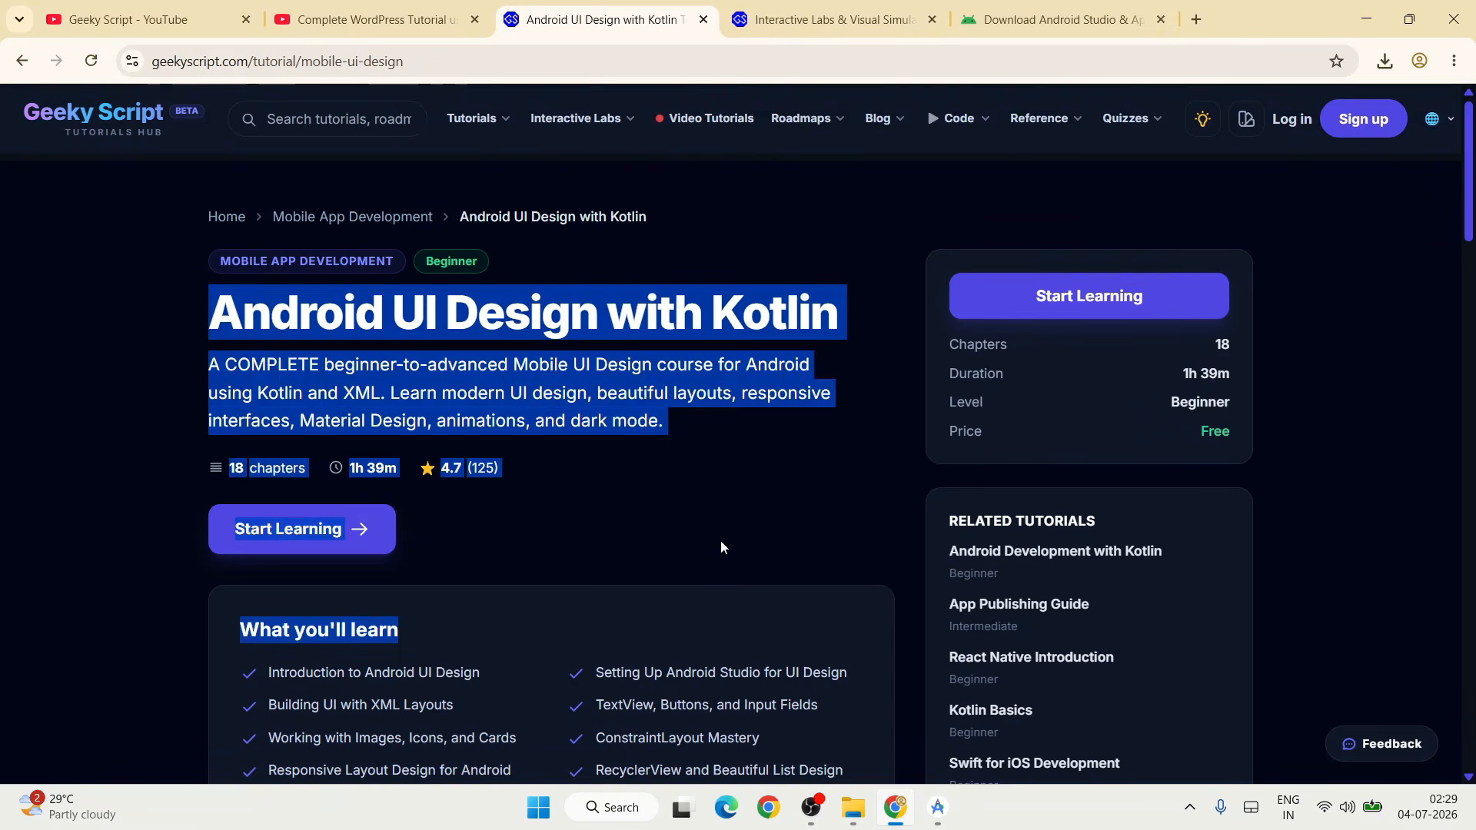
left_click(721, 540)
left_click_drag(1190, 445, 1267, 430)
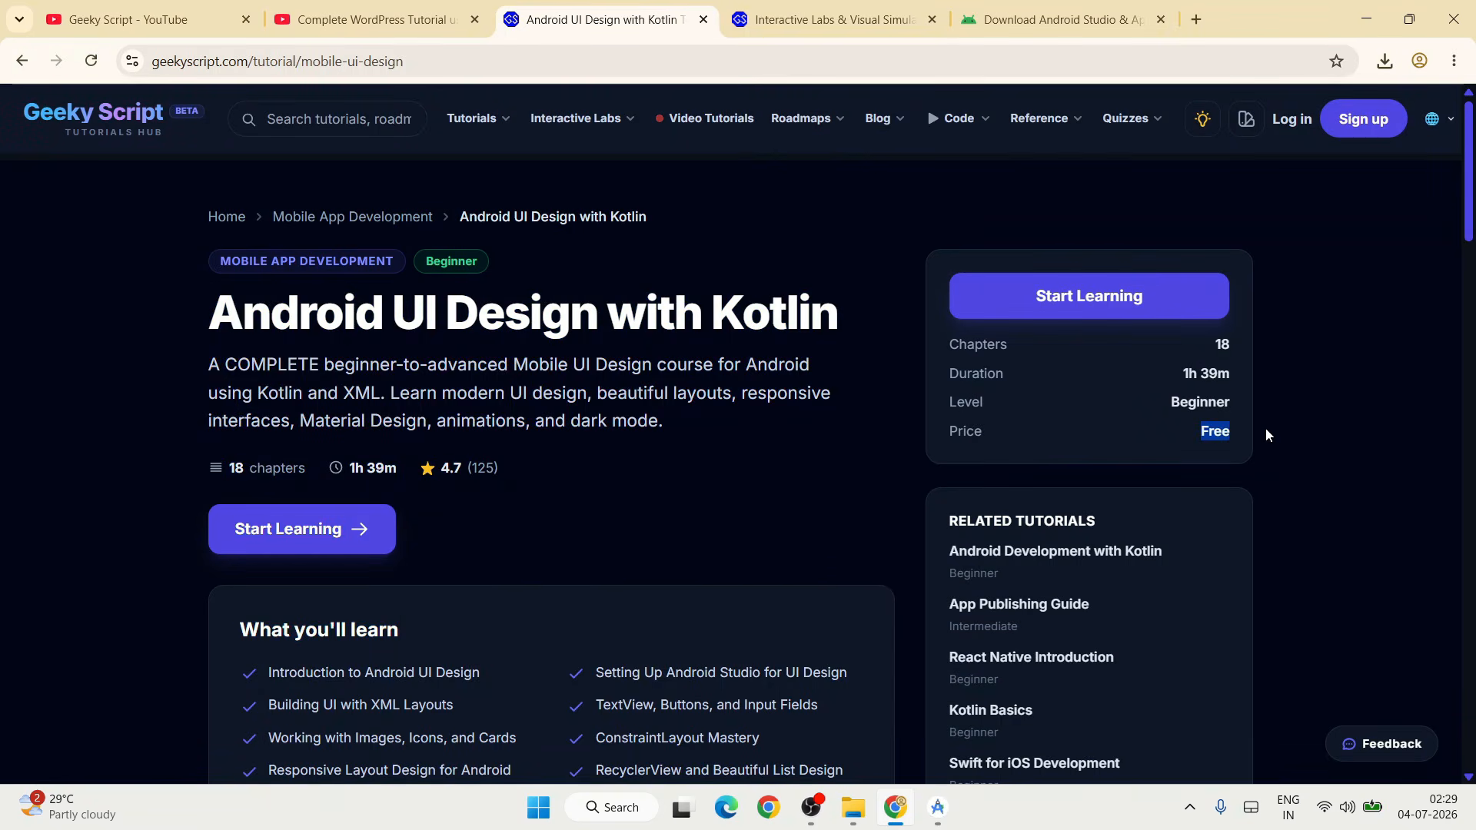
left_click(1266, 434)
scroll(1266, 435, "down", 10)
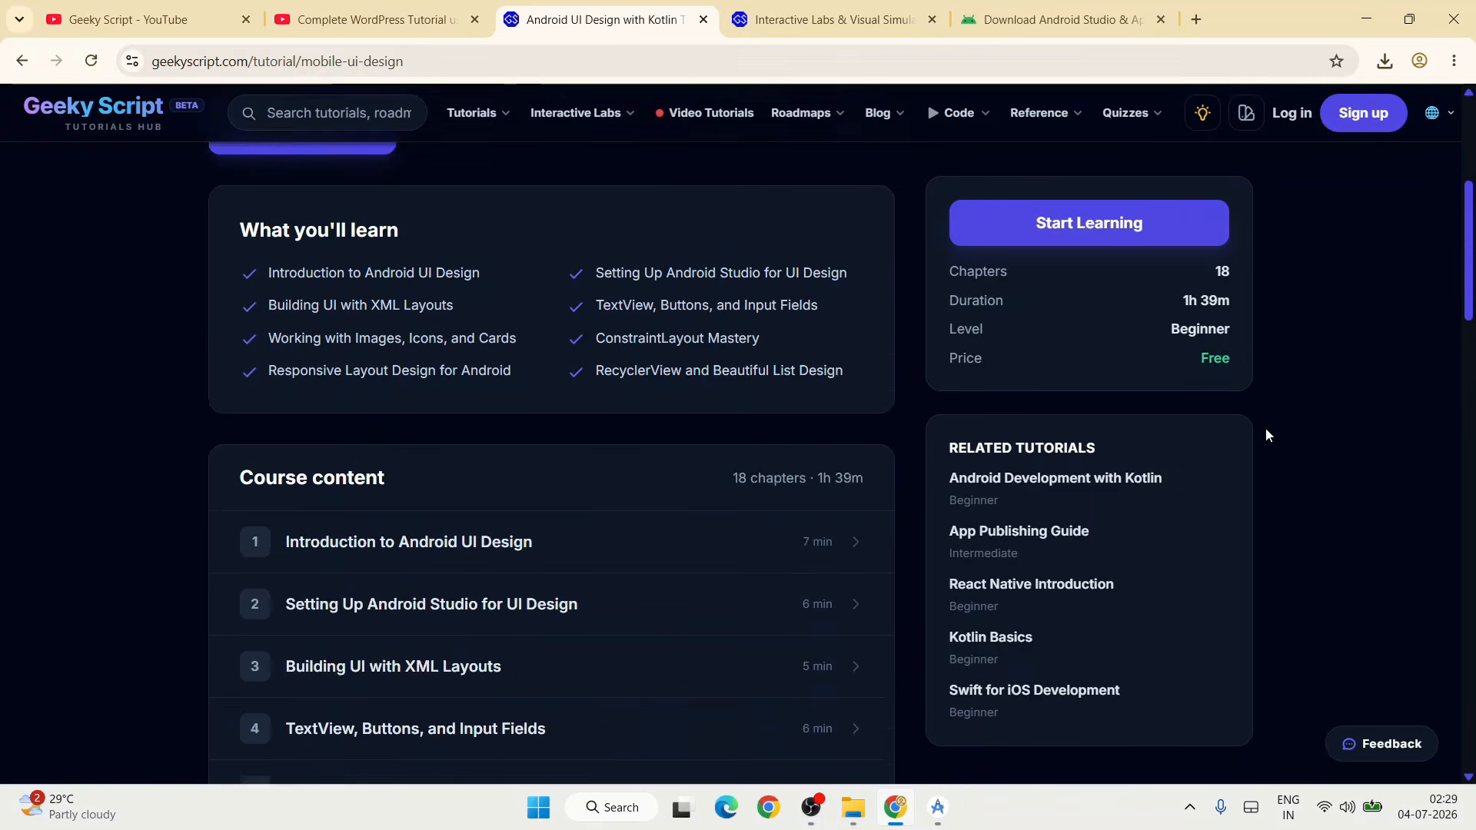
scroll(1266, 430, "down", 13)
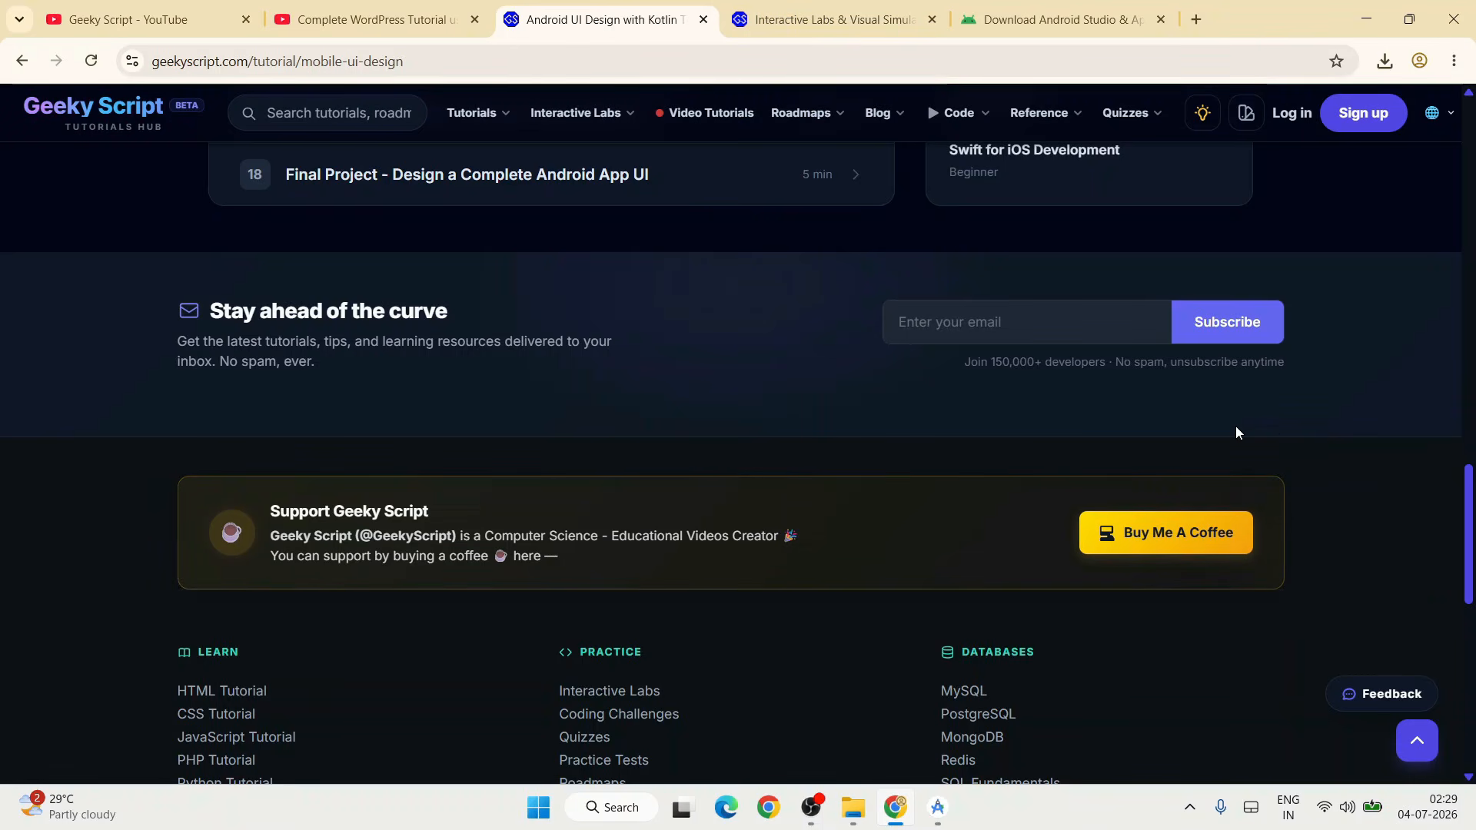
left_click(827, 19)
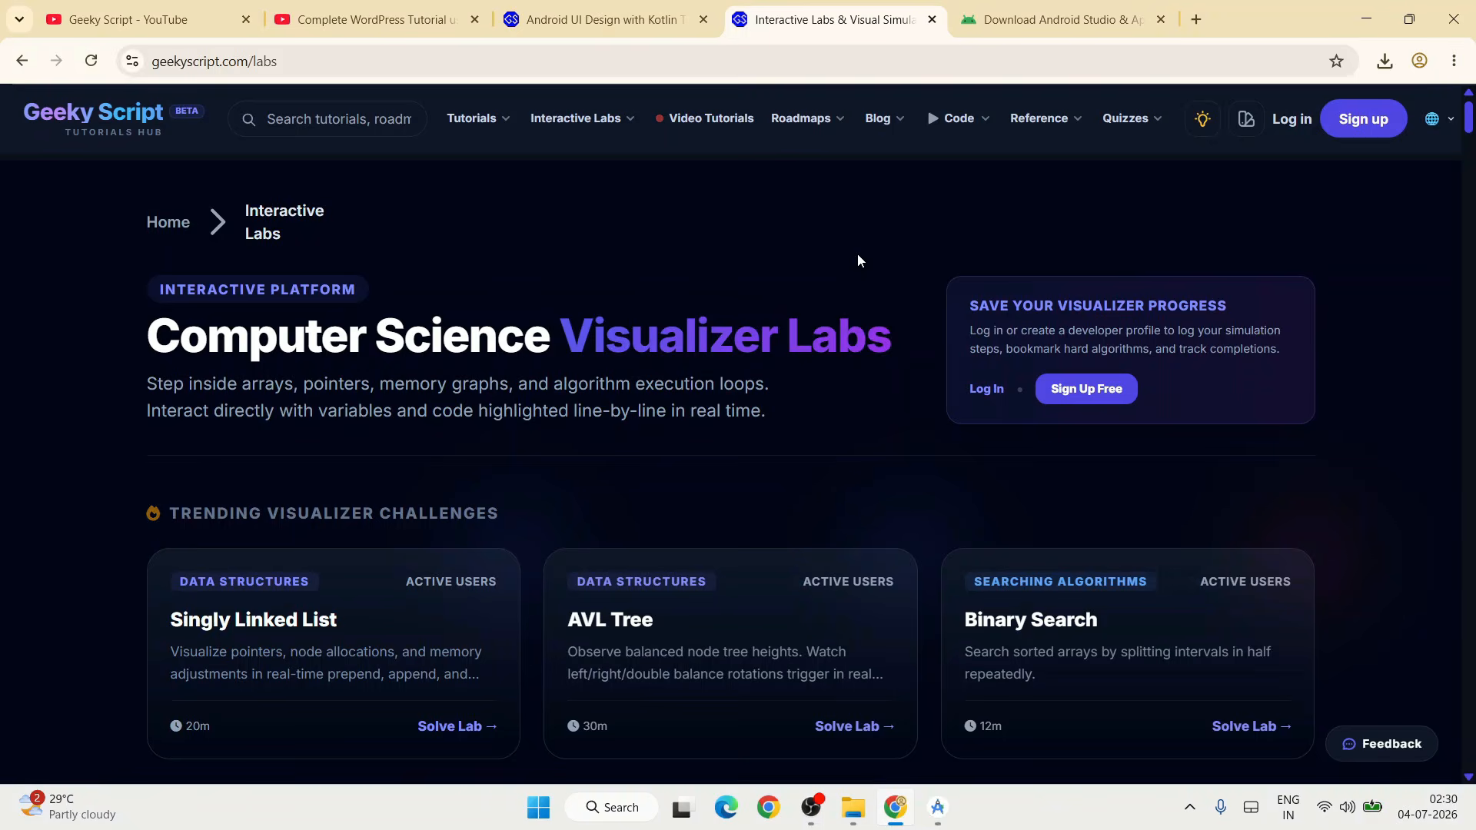
Step: Look over the Computer Science Visualizer Labs page and open the Singly Linked List lab from the trending challenges
scroll(858, 255, "down", 3)
scroll(858, 255, "up", 3)
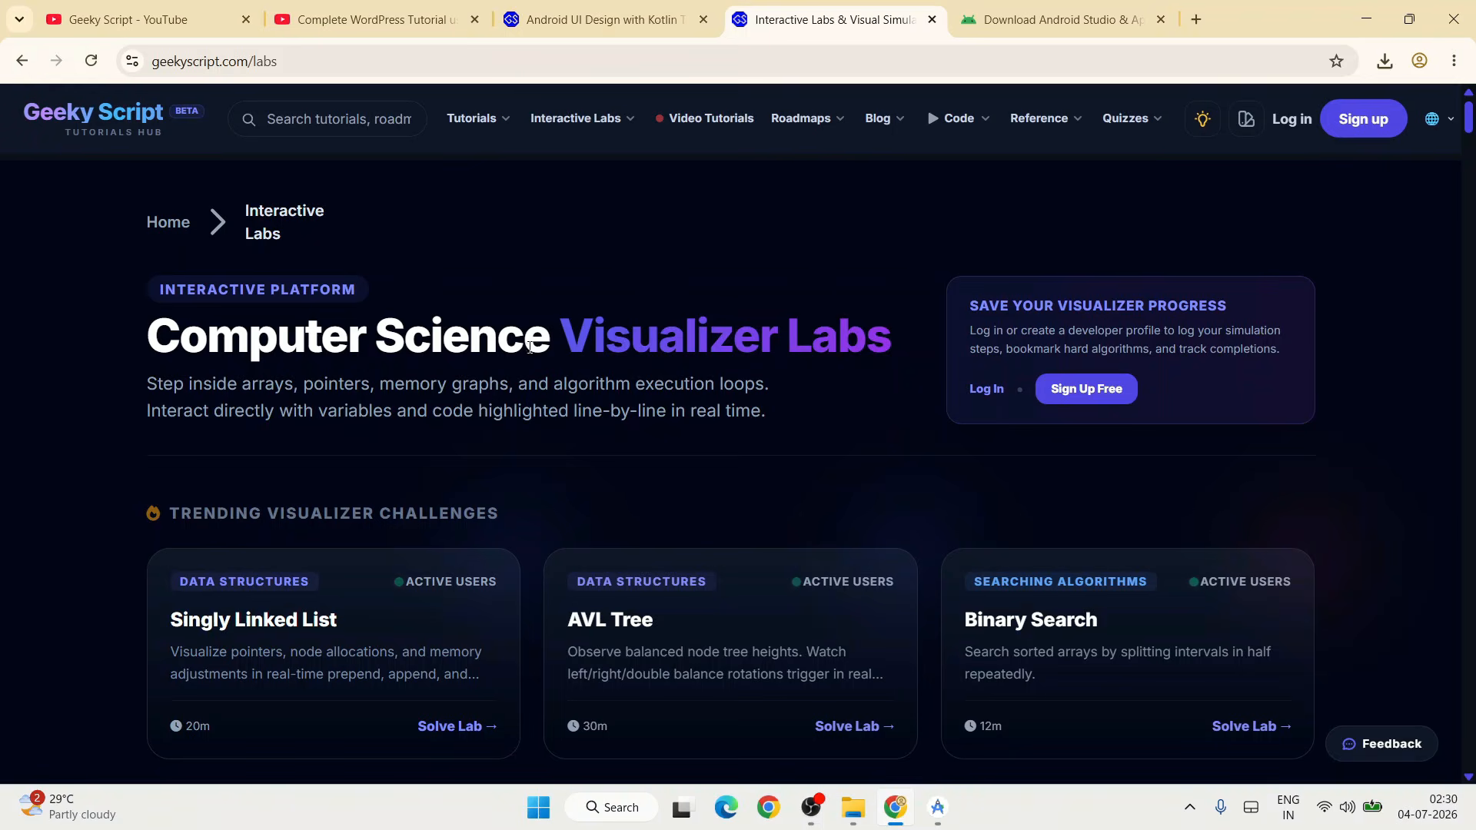
left_click_drag(405, 336, 892, 367)
scroll(871, 444, "down", 2)
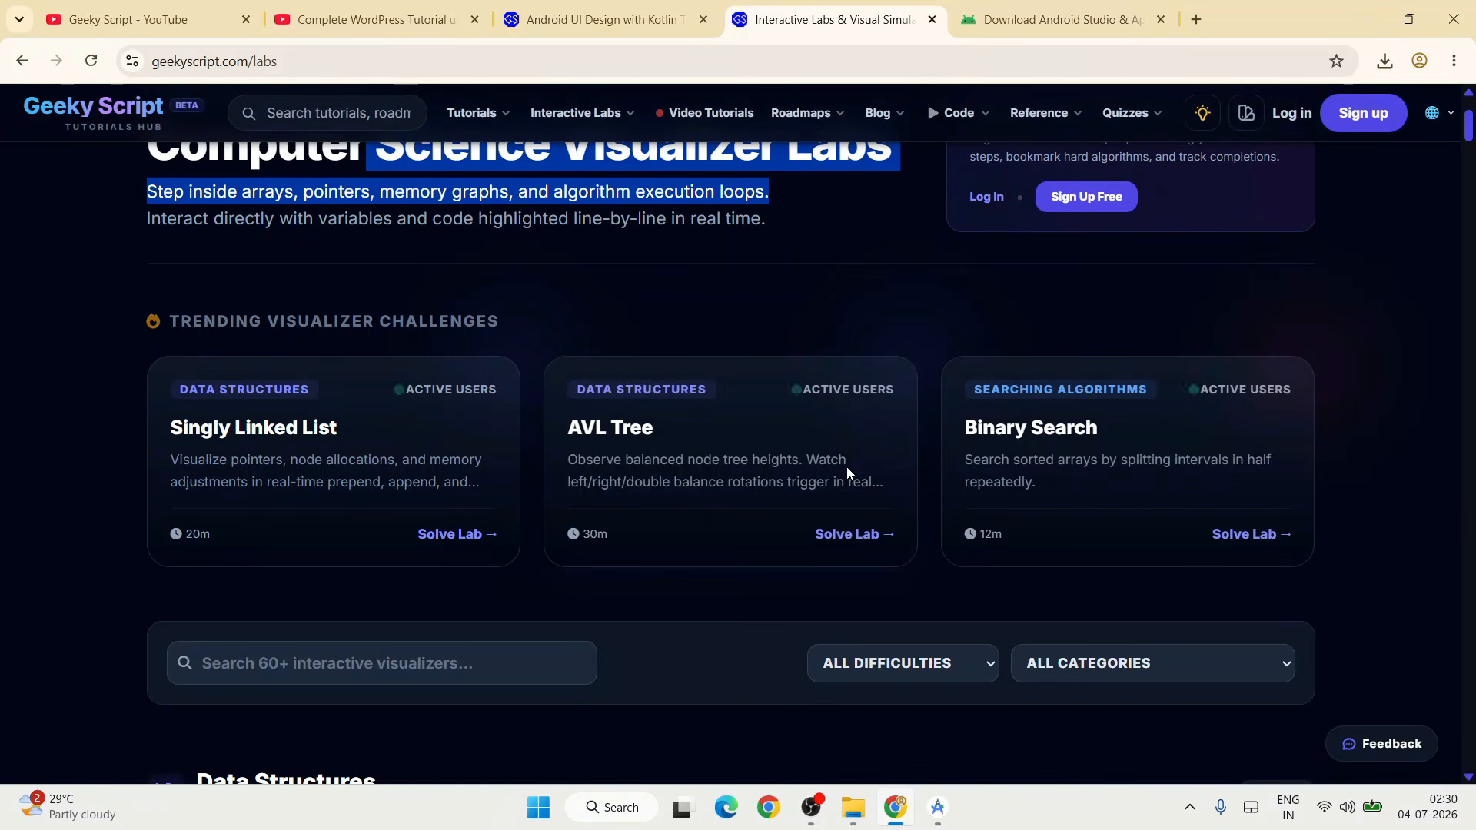
left_click(459, 534)
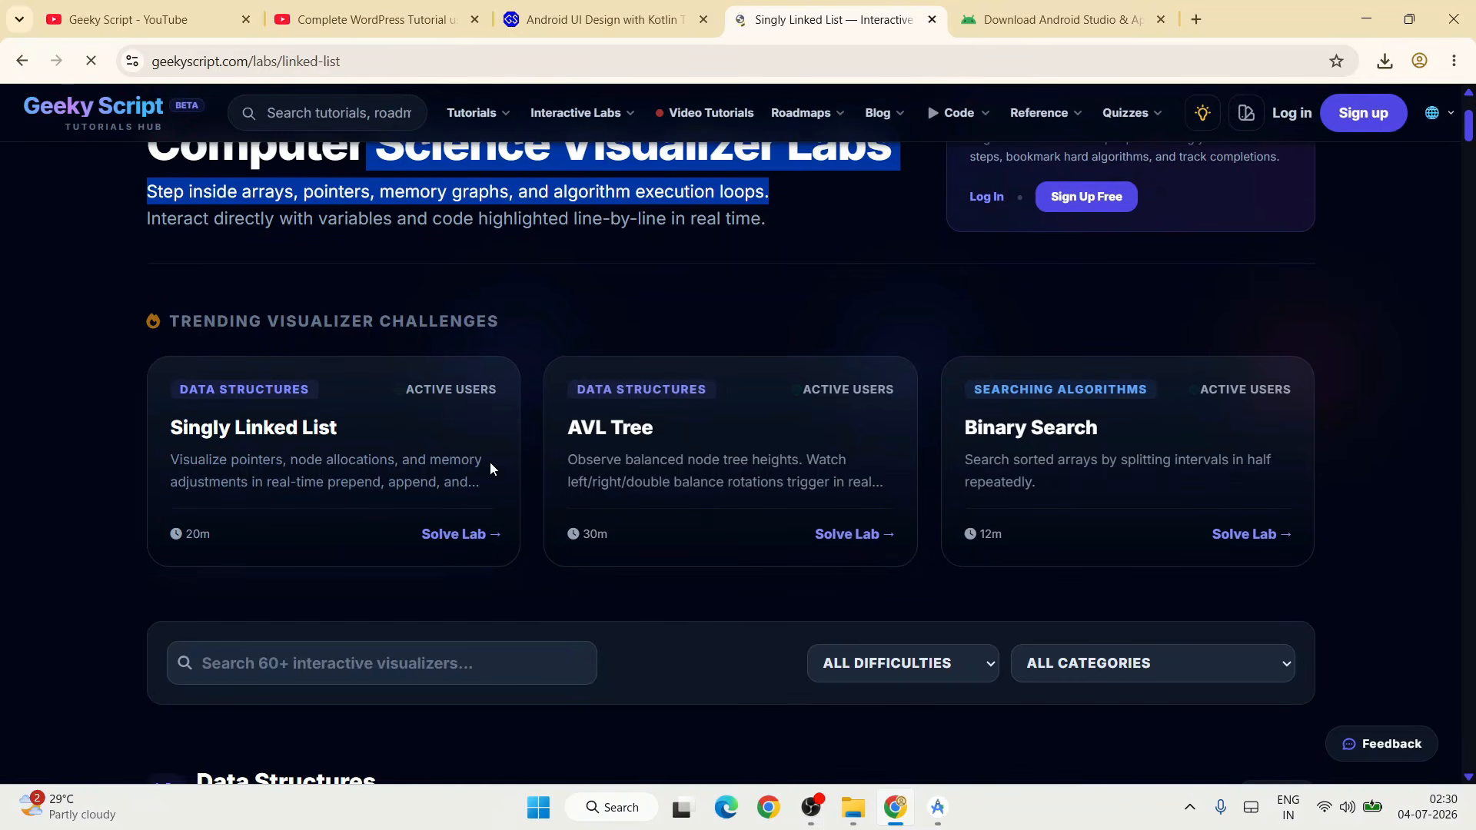
Step: Prepend a node with value 45 and append a node with value 67 in the Singly Linked List simulator
scroll(1021, 440, "down", 1)
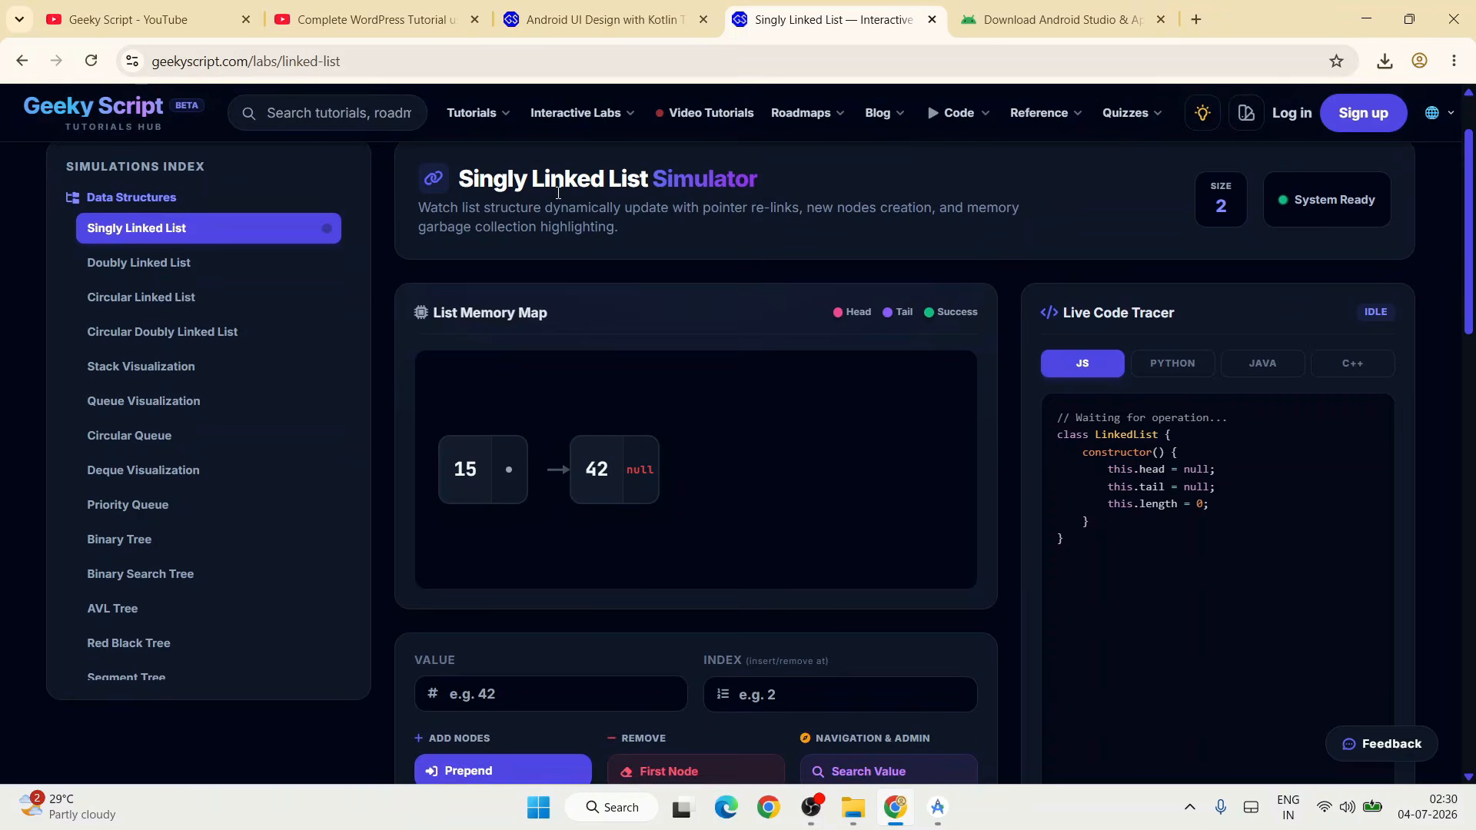
scroll(960, 393, "down", 1)
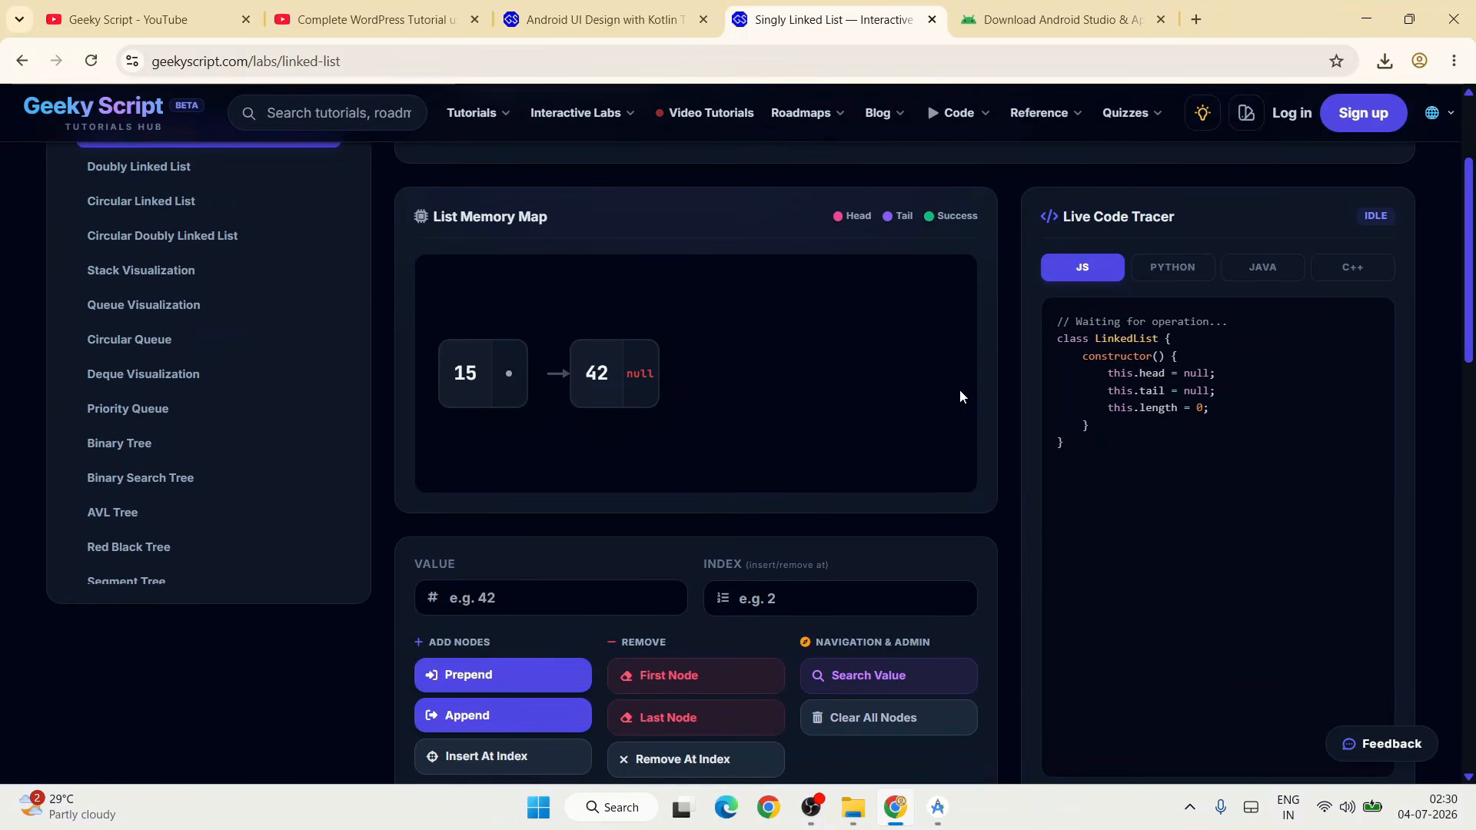
left_click(513, 593)
type("45")
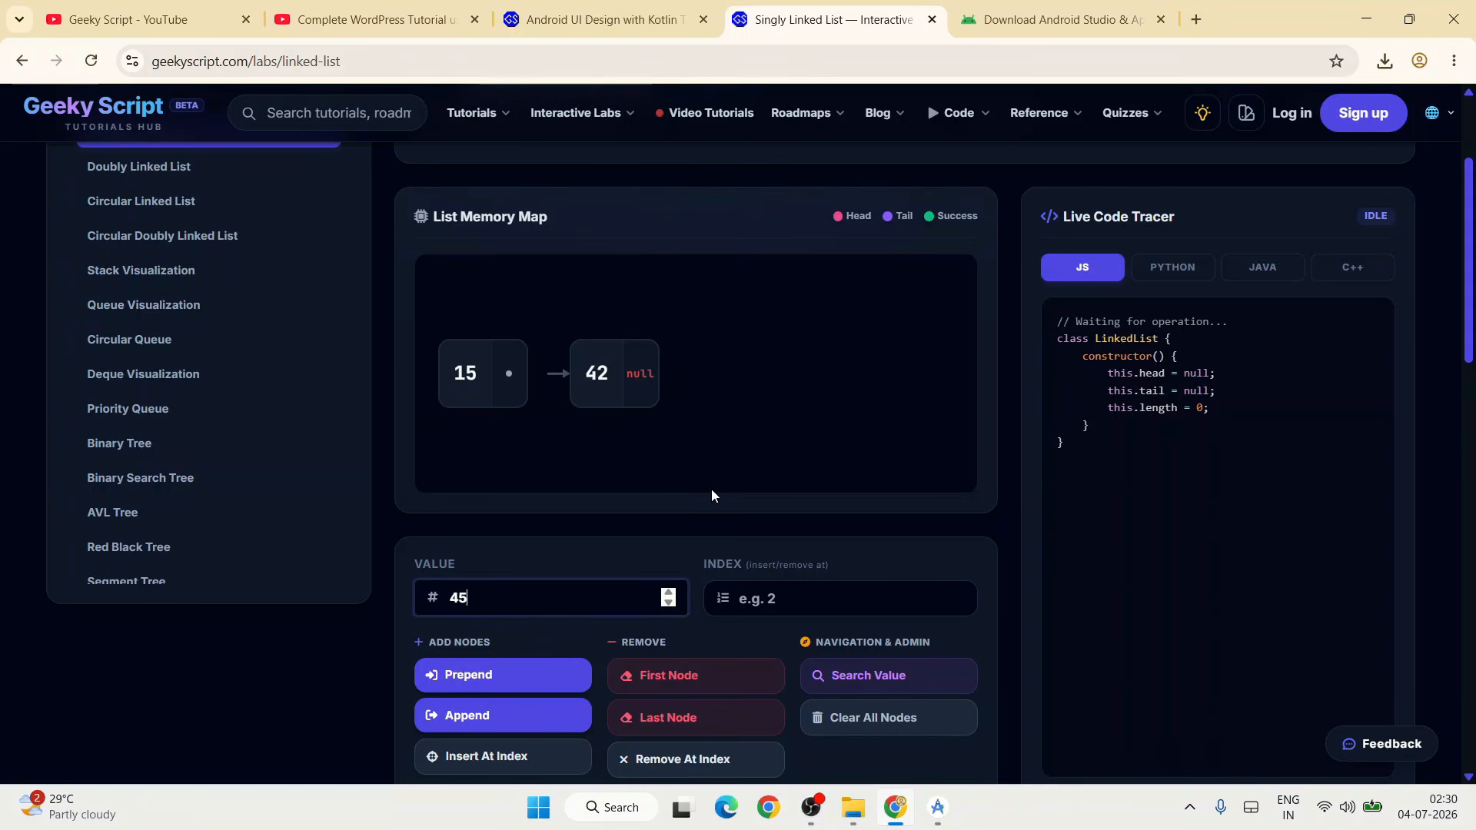
left_click(533, 676)
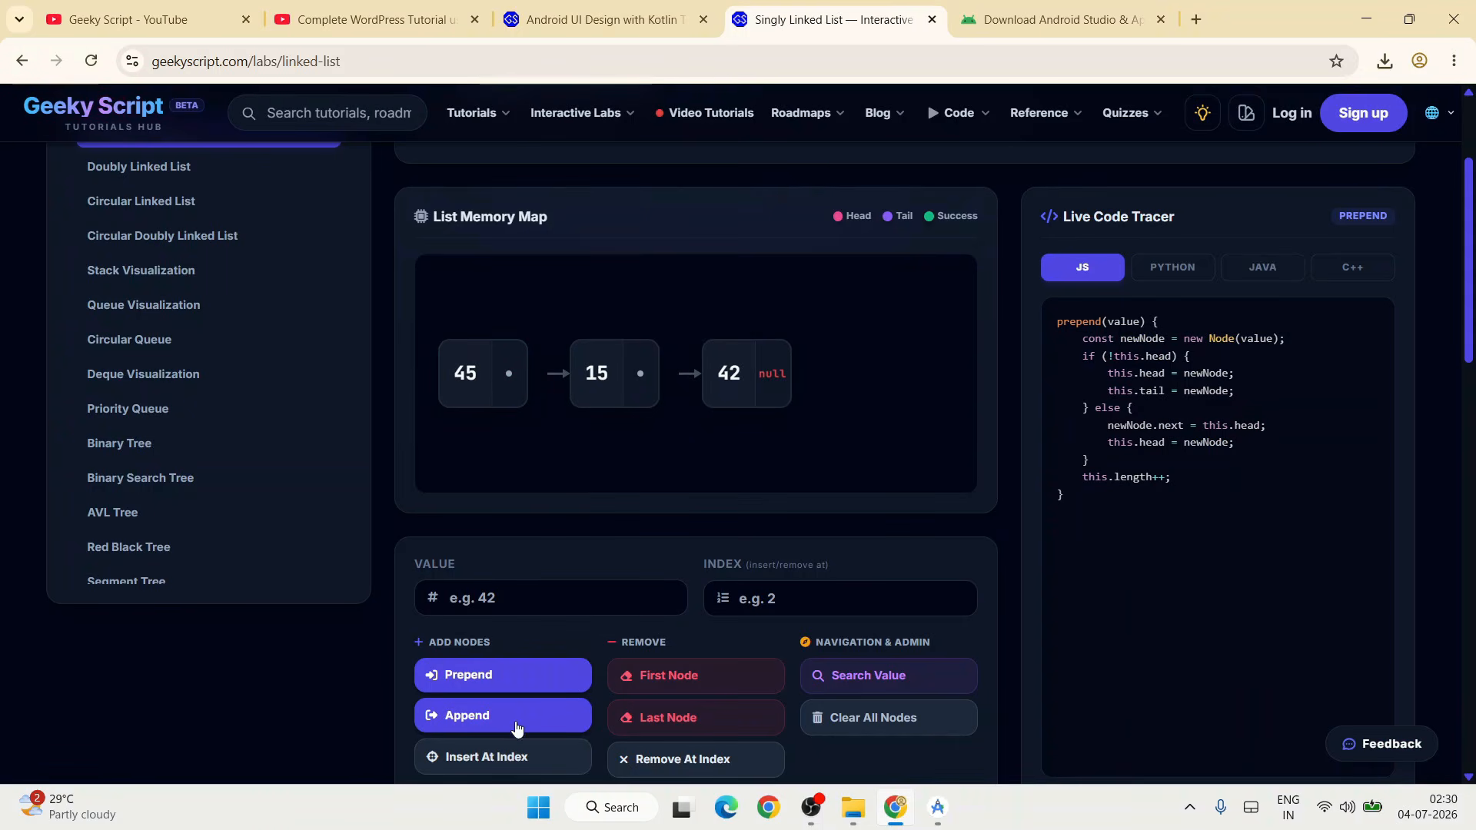
left_click(509, 599)
type("67")
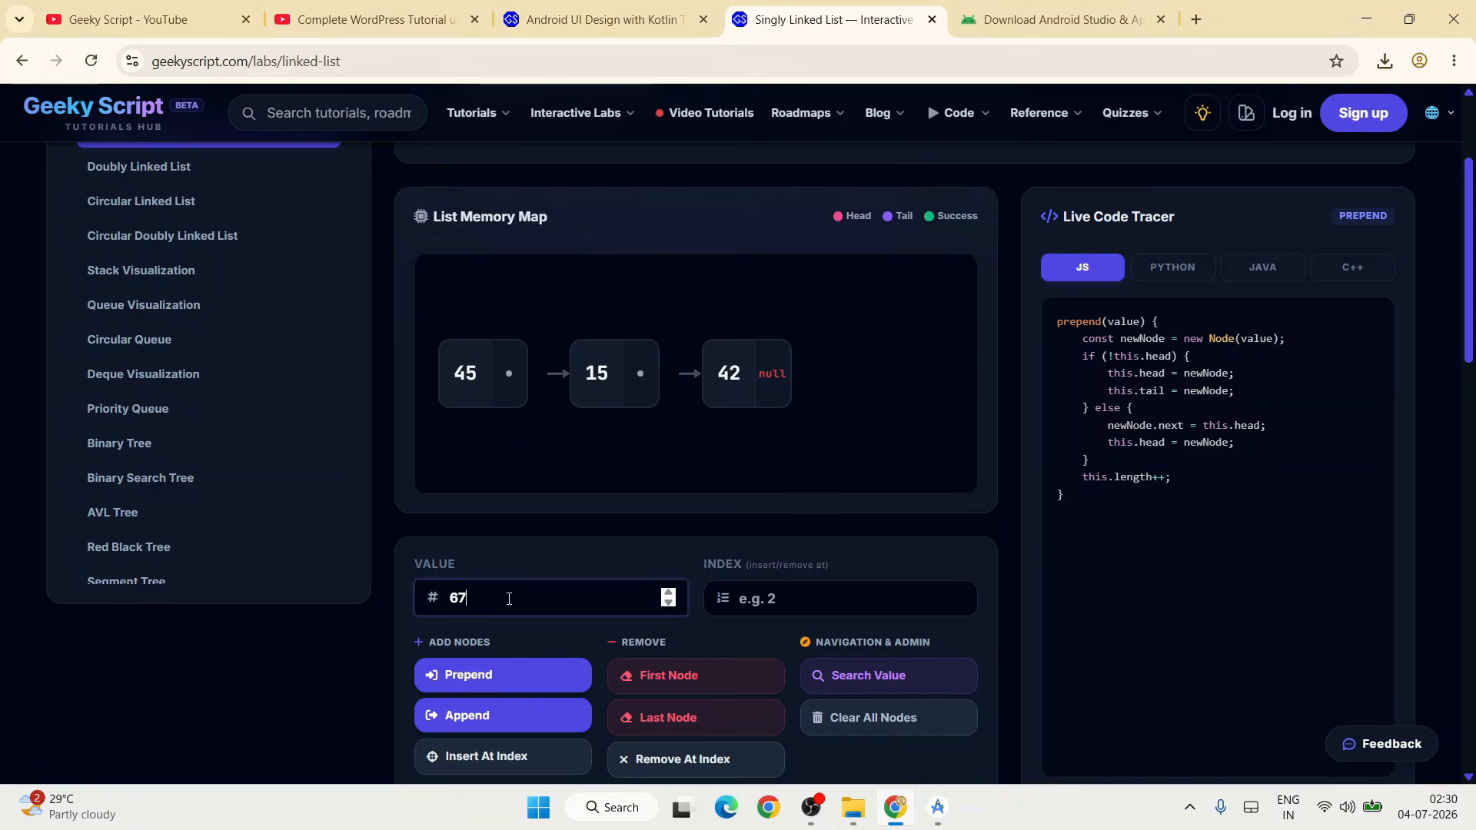
left_click(477, 715)
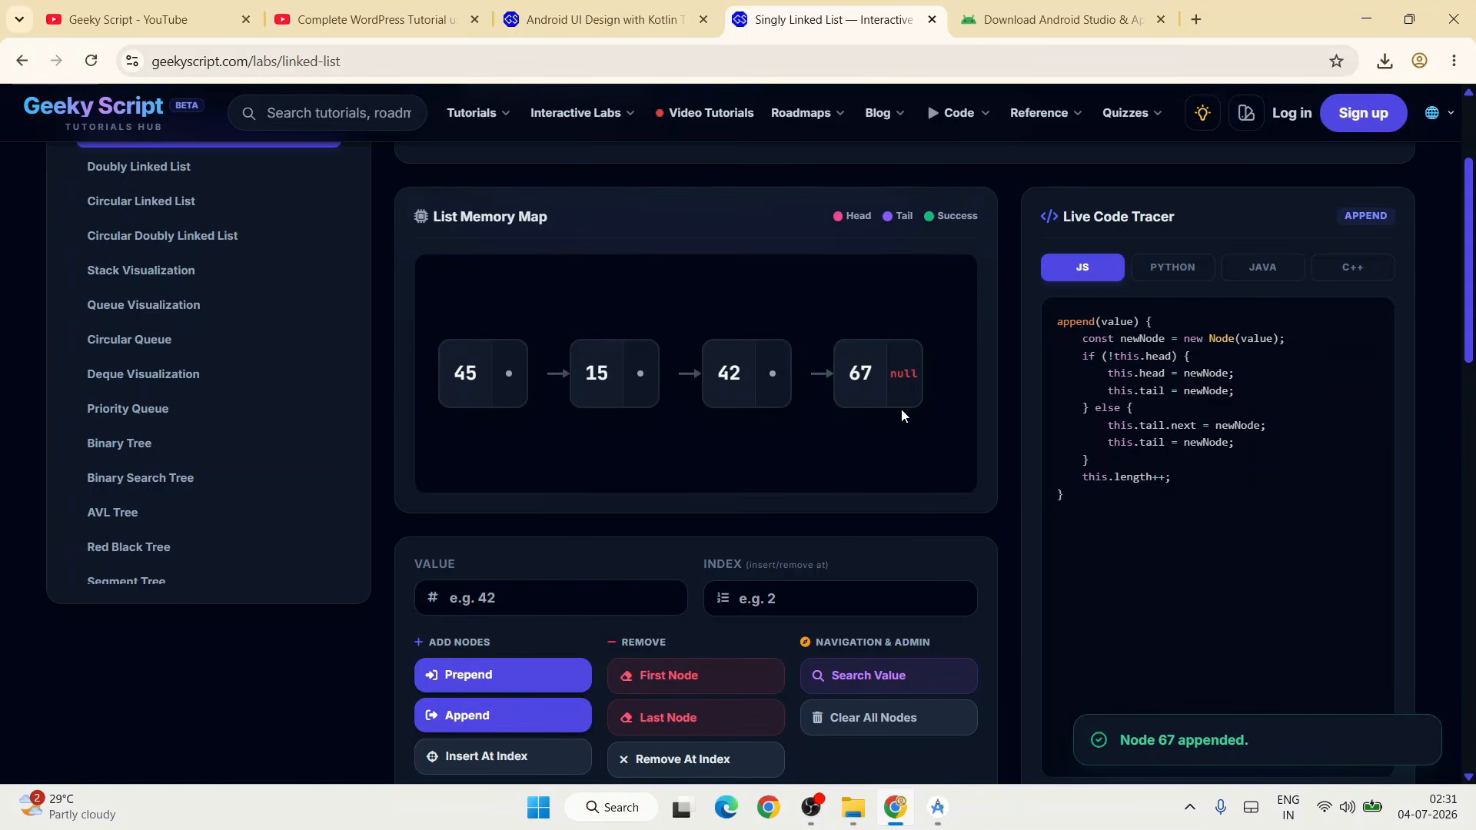
Step: Open the Binary Tree lab from the simulations index and run an inorder traversal of the tree
scroll(900, 409, "up", 1)
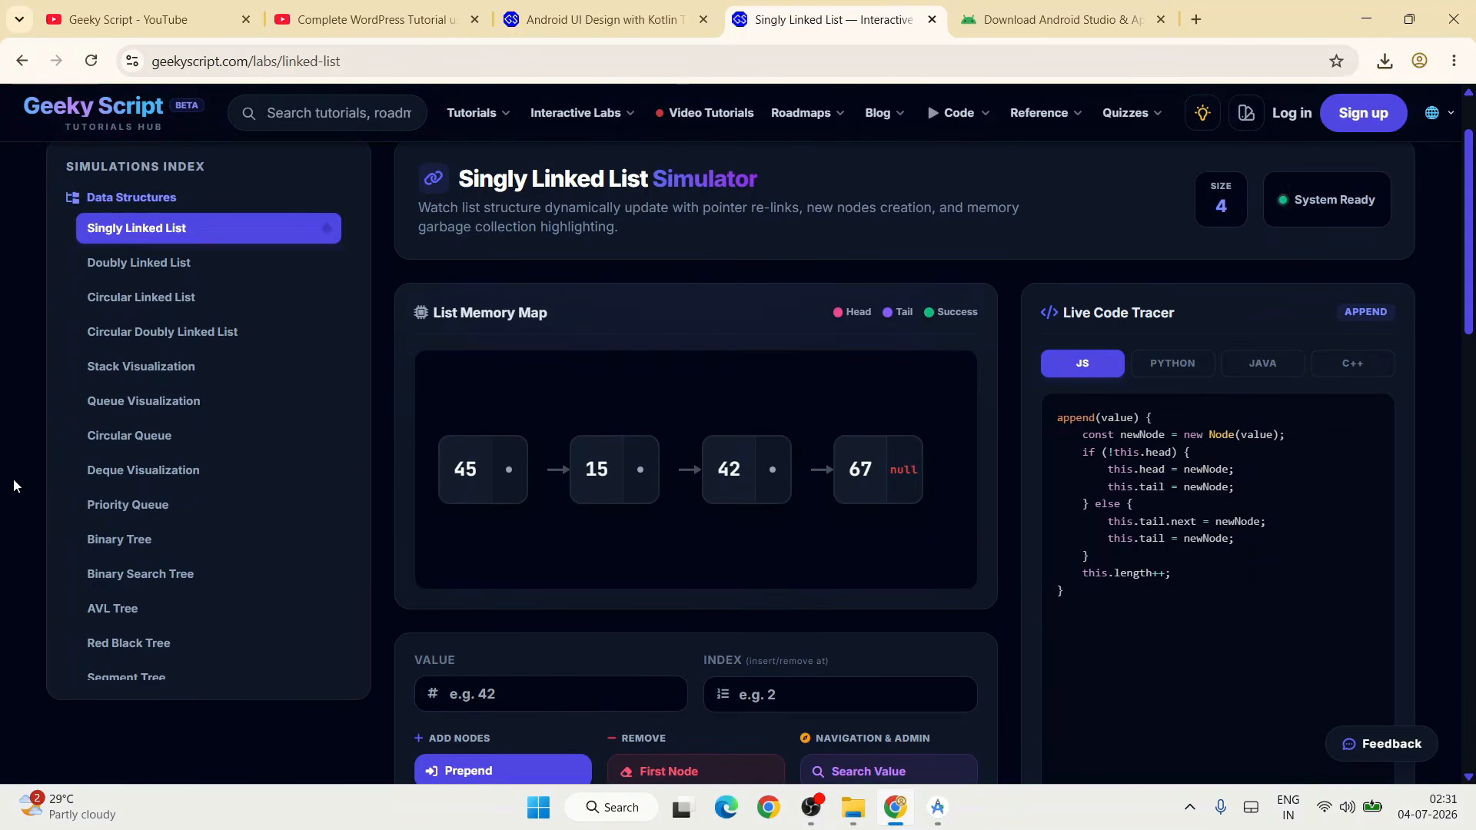
scroll(187, 393, "down", 5)
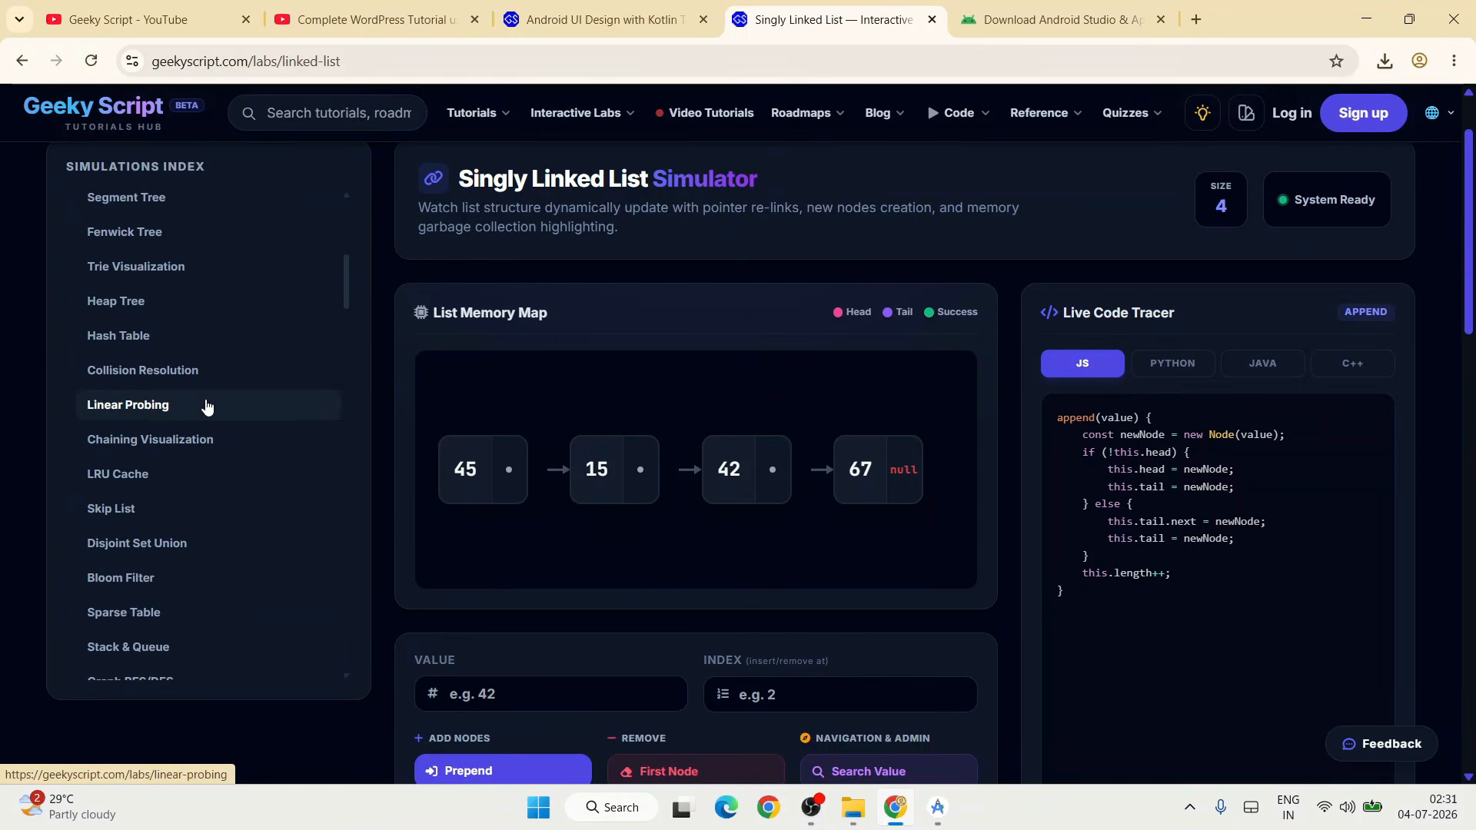
scroll(206, 406, "up", 4)
left_click(135, 350)
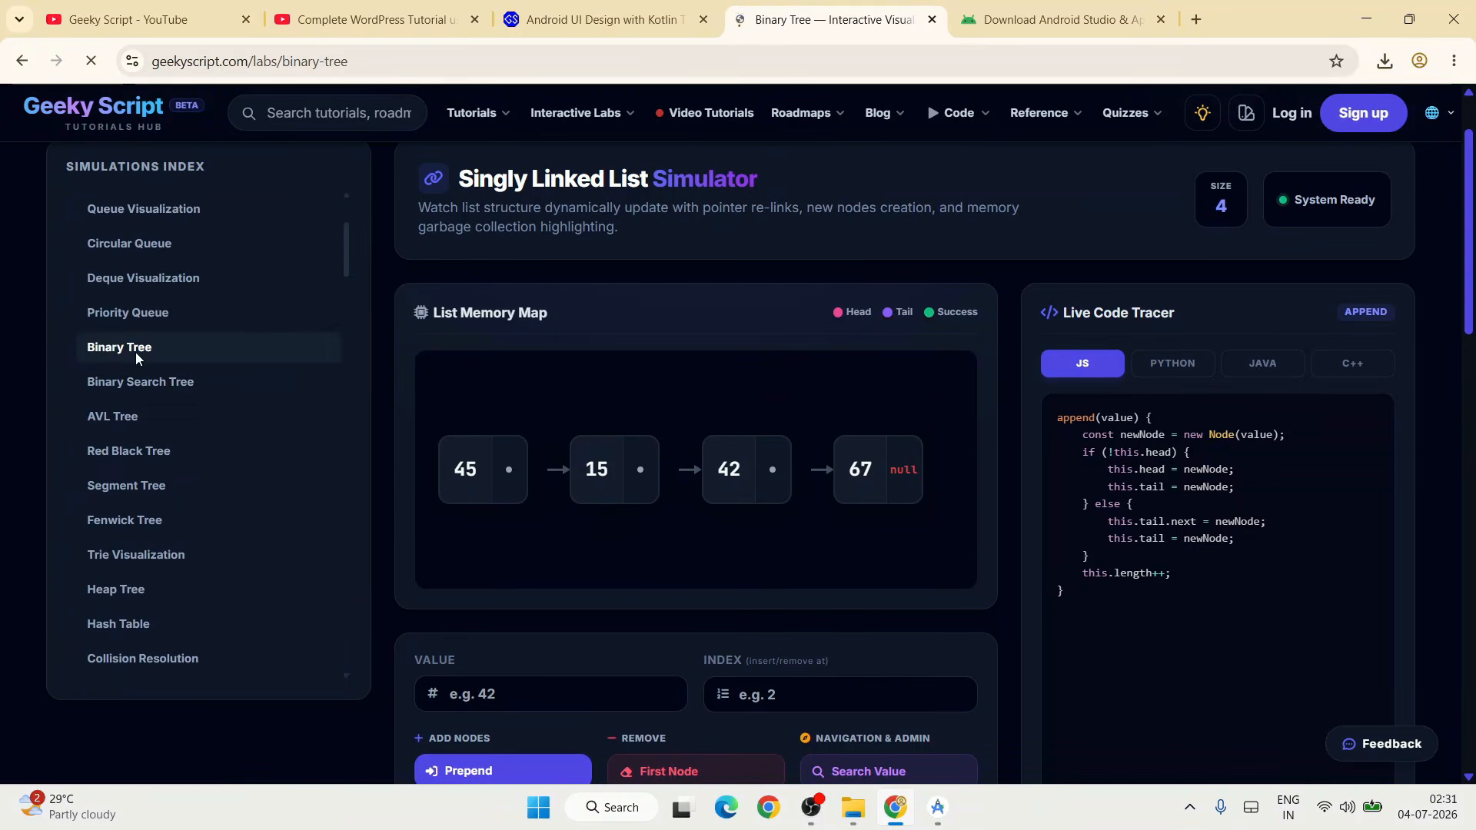
scroll(644, 437, "down", 1)
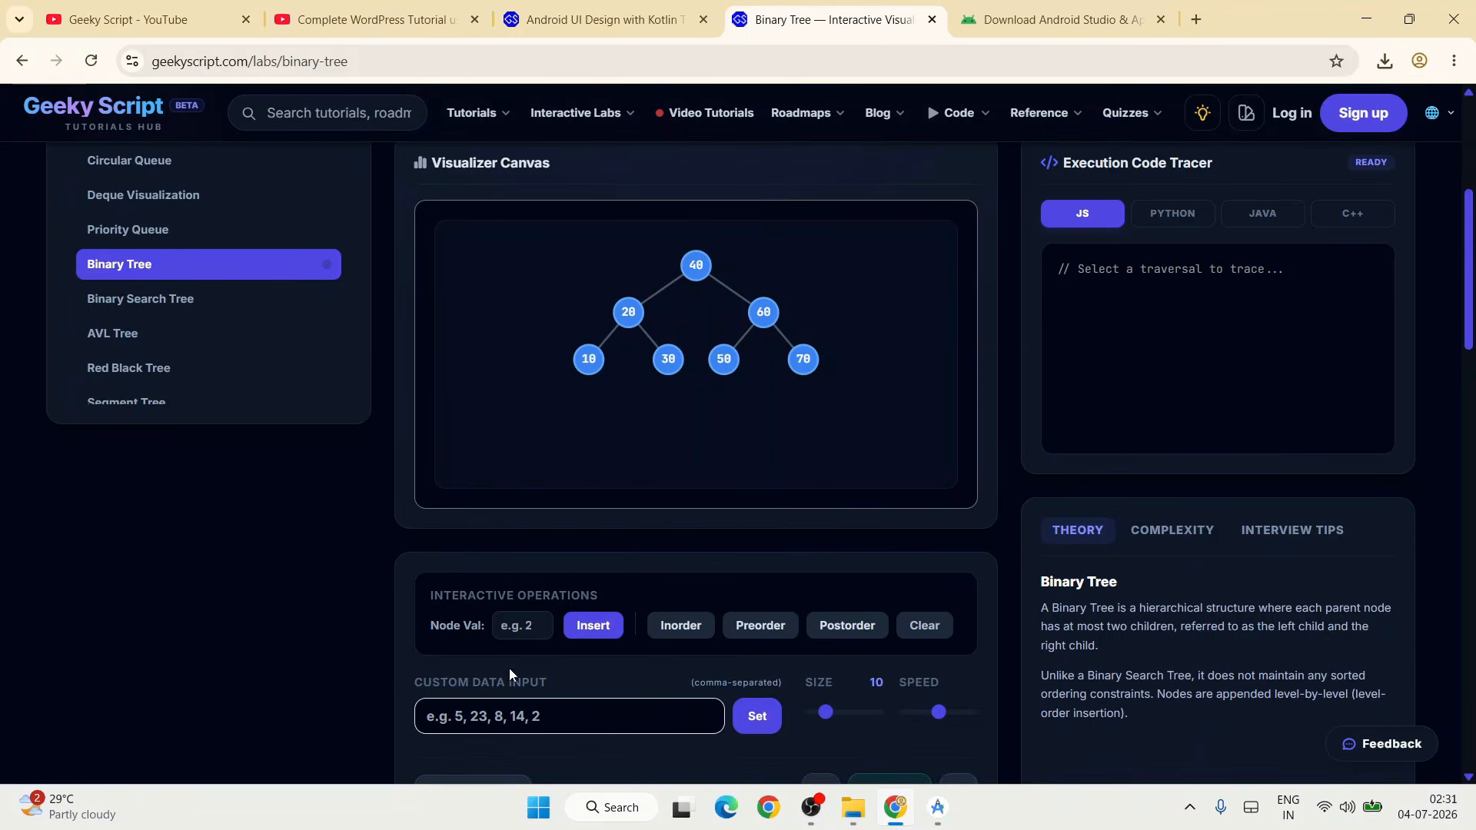
left_click(677, 630)
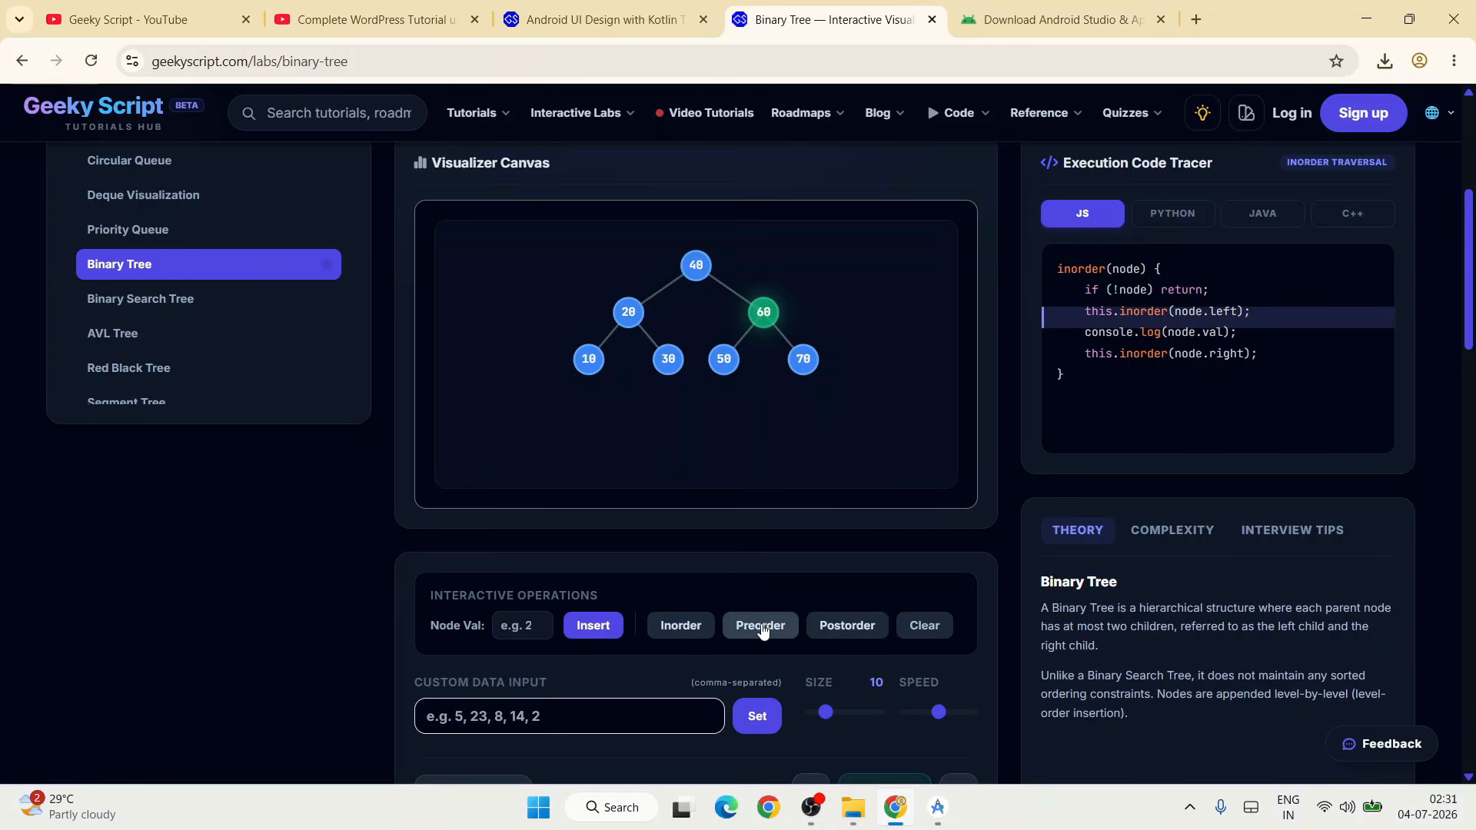
Step: Examine the inorder traversal code in the code tracer in Python, Java and C++, and return to the JS version
left_click_drag(1148, 399, 1090, 261)
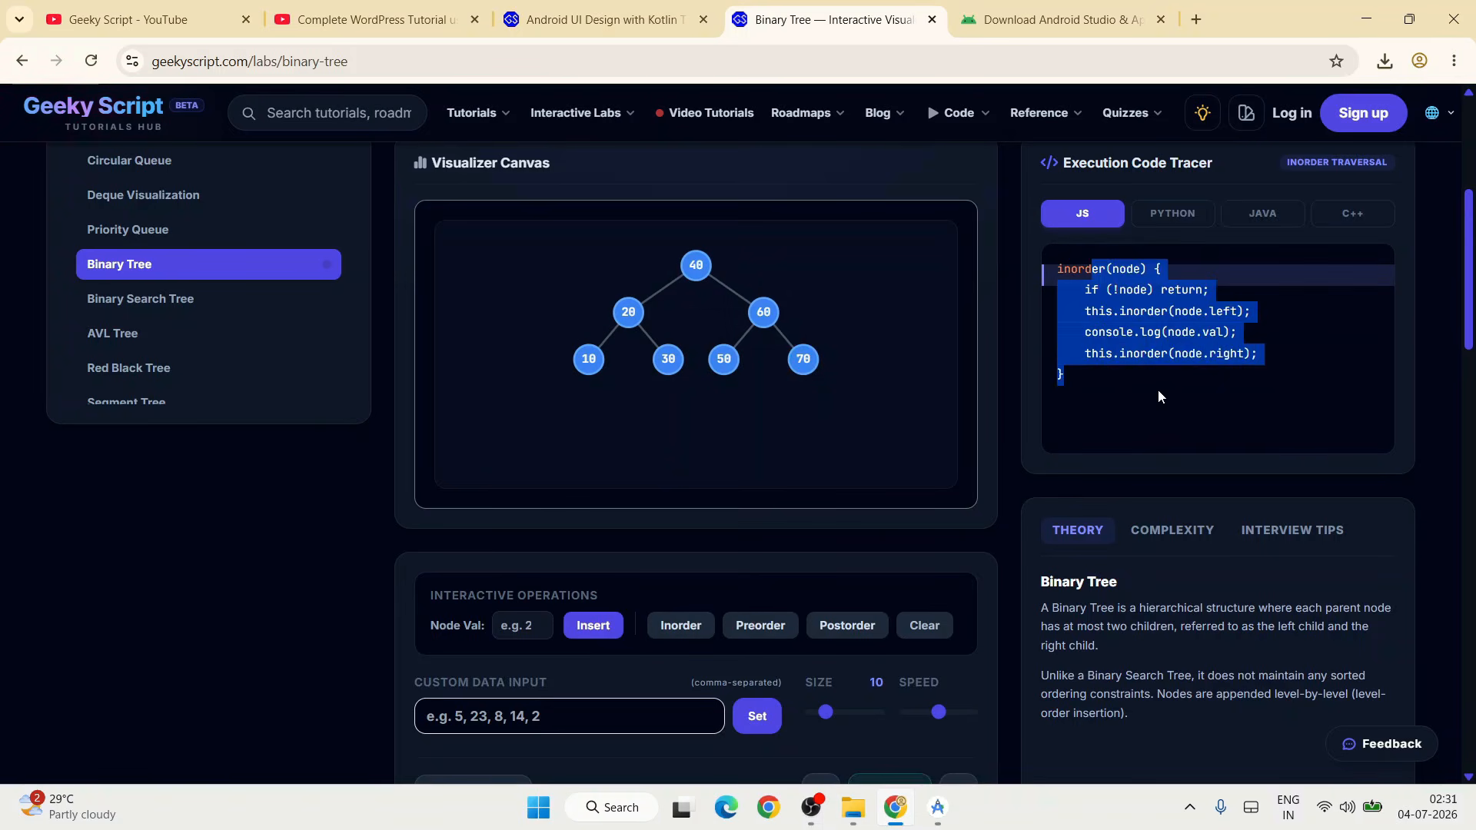
left_click(1159, 392)
left_click(1171, 218)
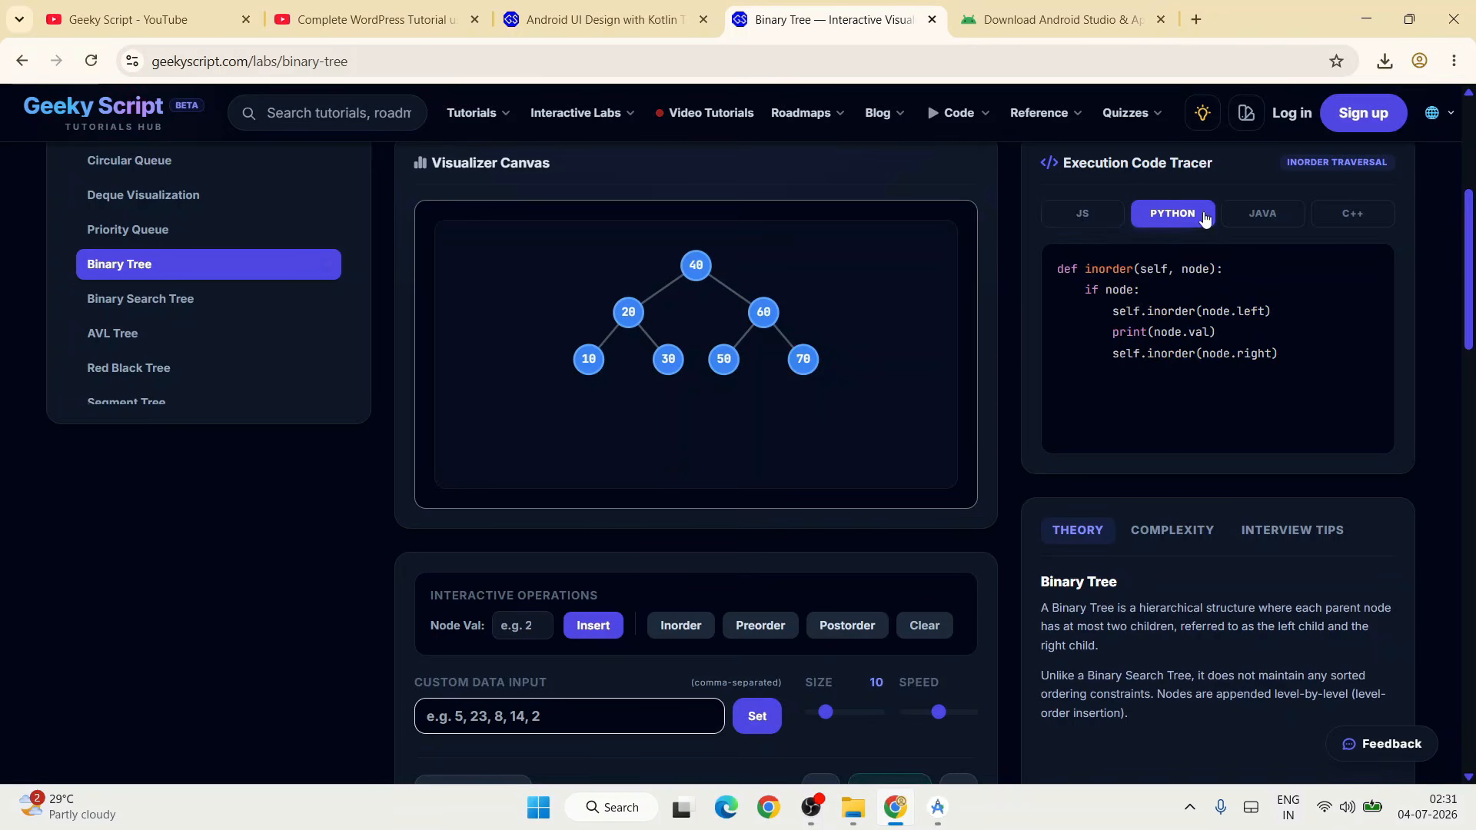
left_click(1253, 219)
left_click(1336, 222)
left_click(1076, 220)
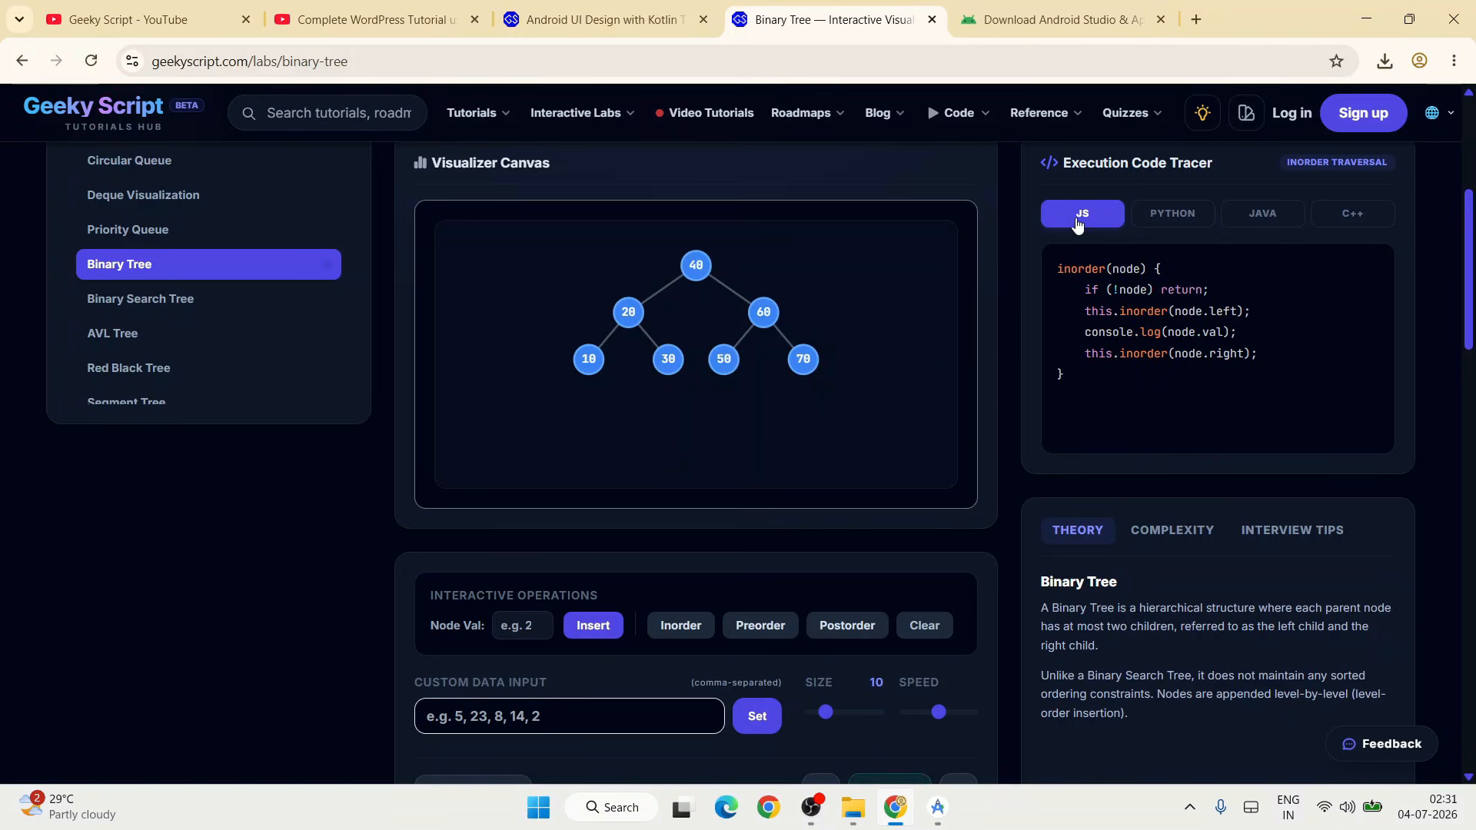
Step: View the Doubly Linked List lab and open the Circular Doubly Linked List lab to examine its visualizer canvas and code tracer
scroll(163, 523, "up", 5)
left_click(146, 376)
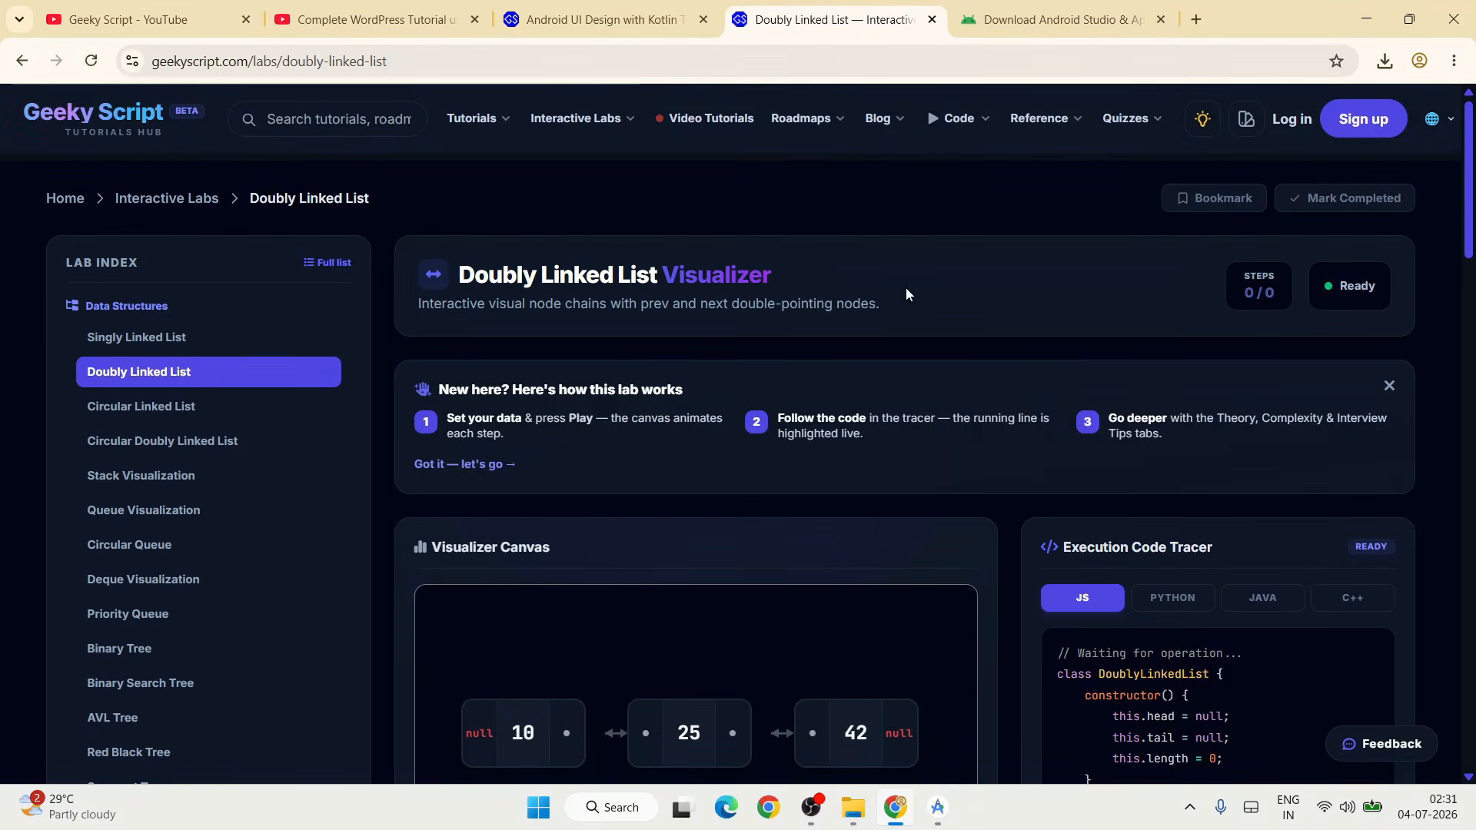
scroll(901, 285, "down", 2)
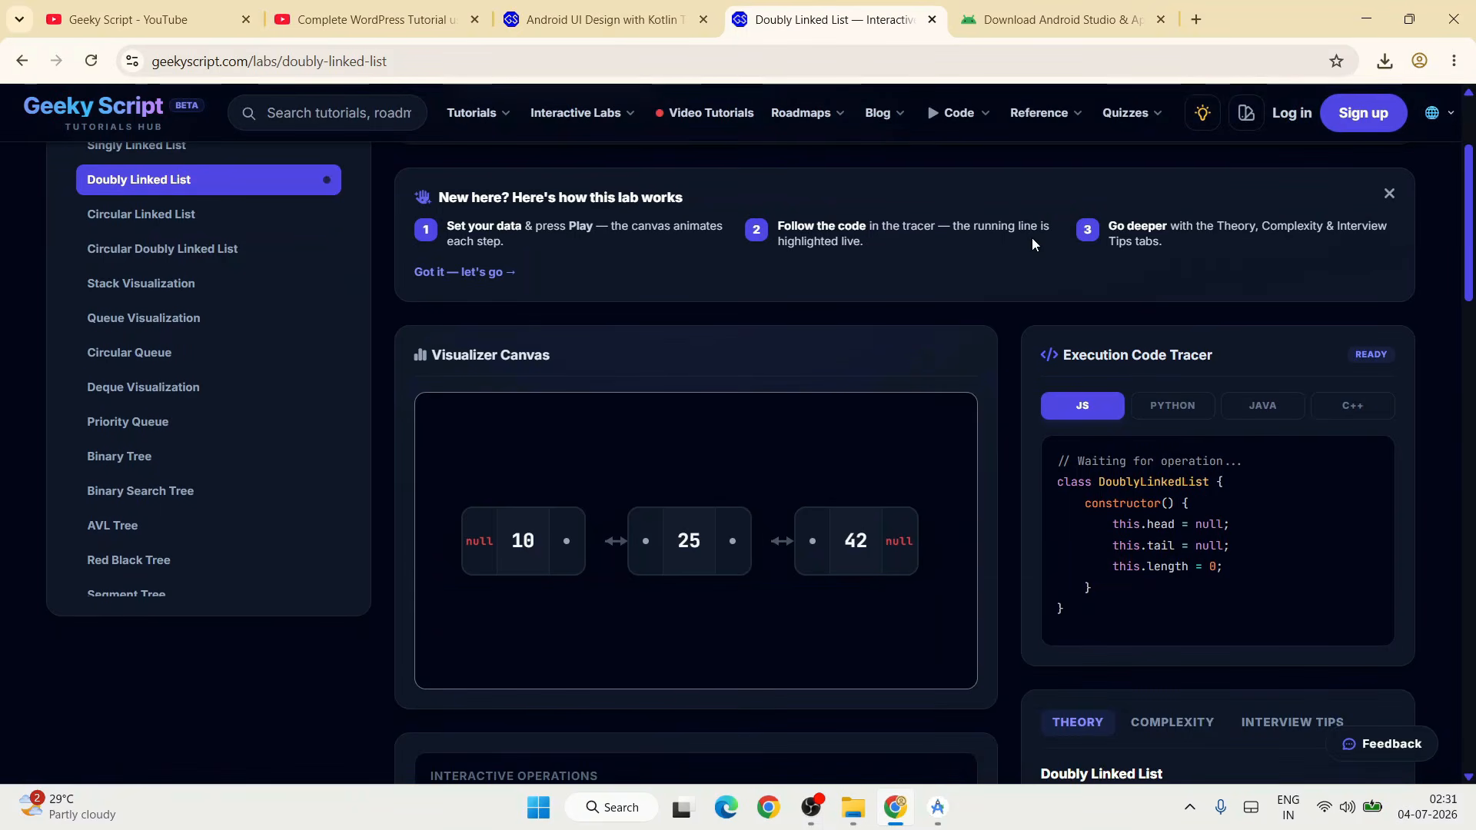
left_click(181, 355)
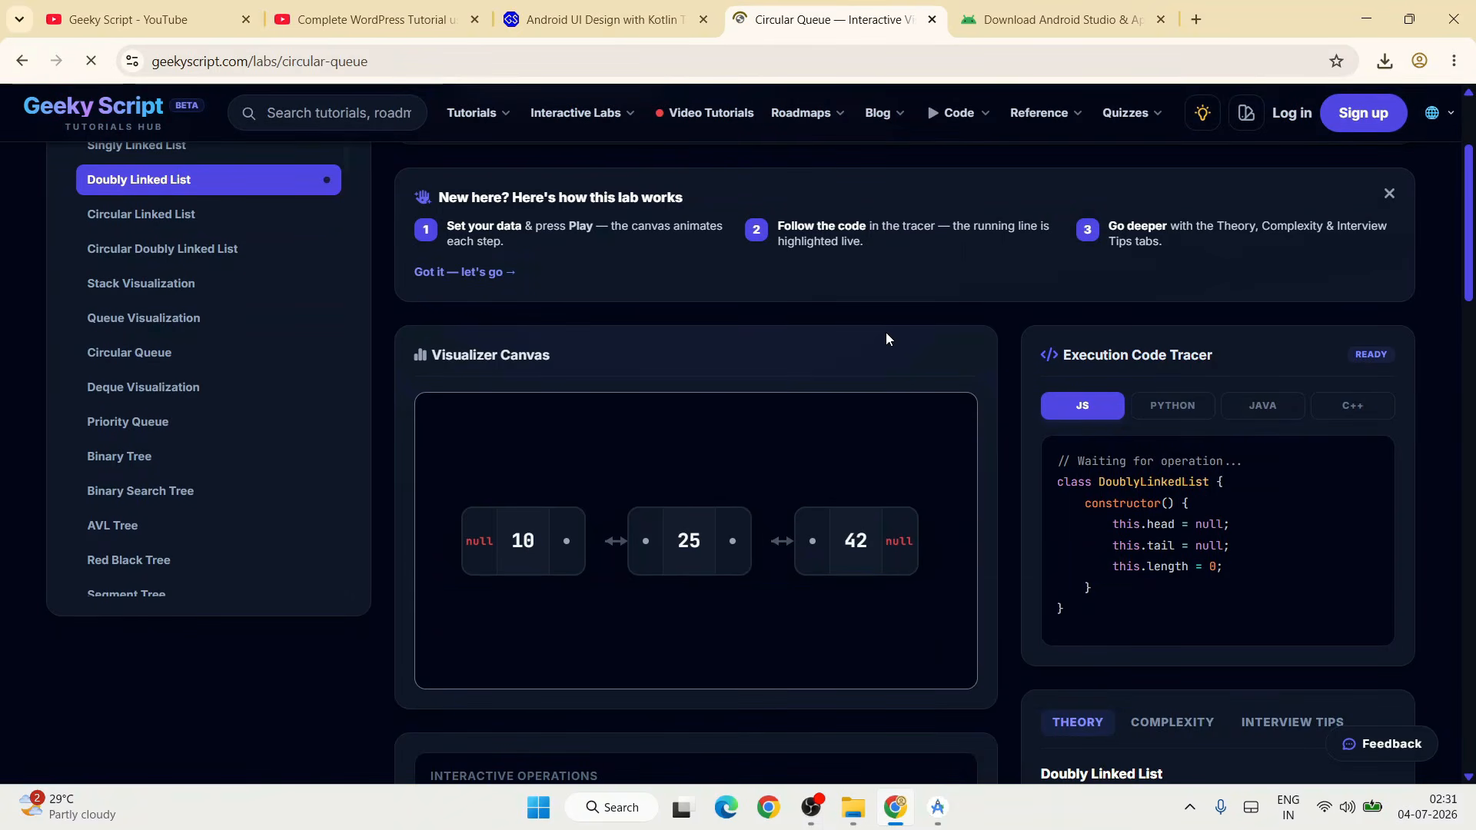
left_click(177, 254)
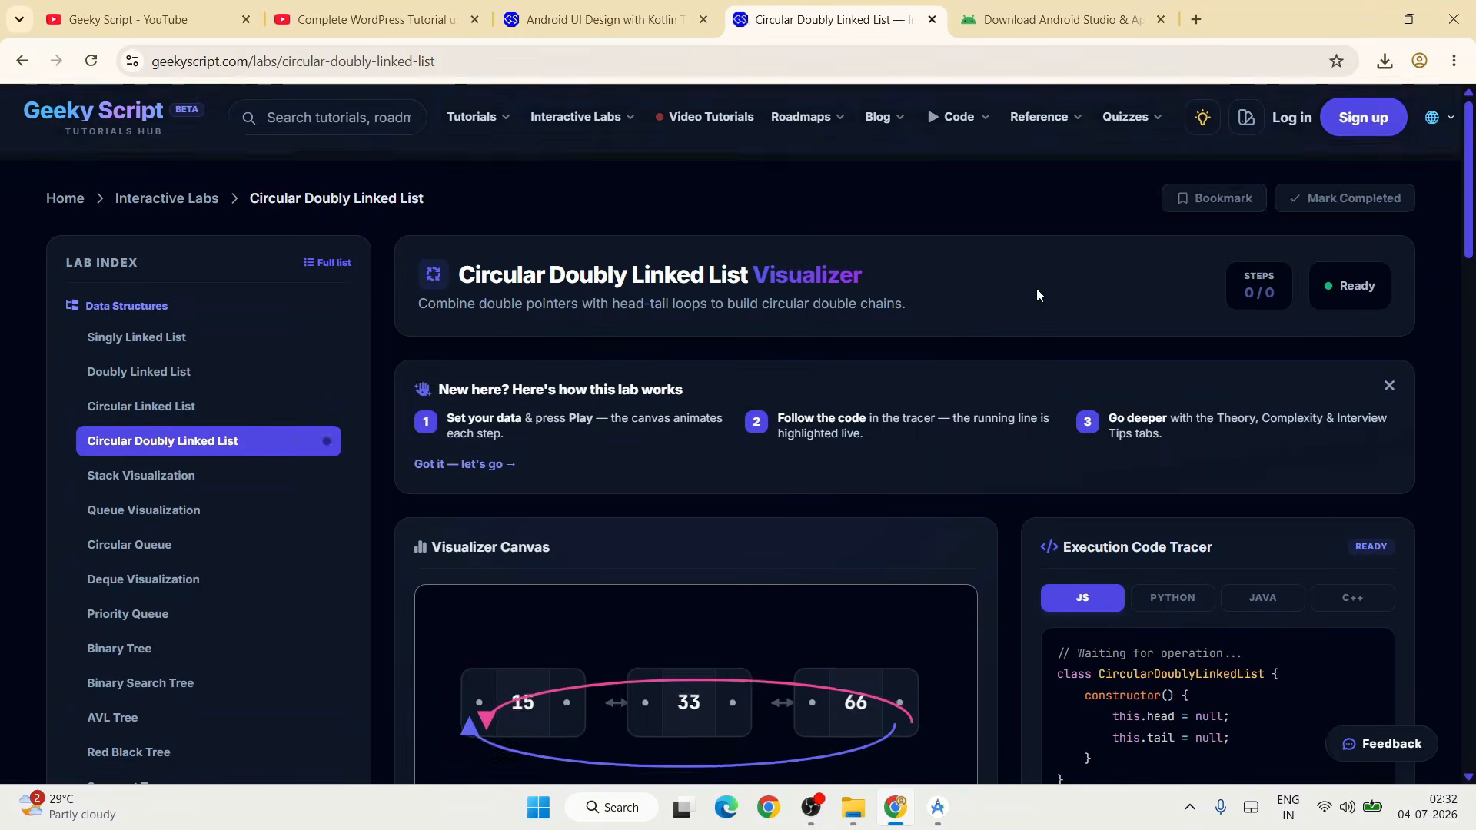
scroll(1036, 289, "down", 1)
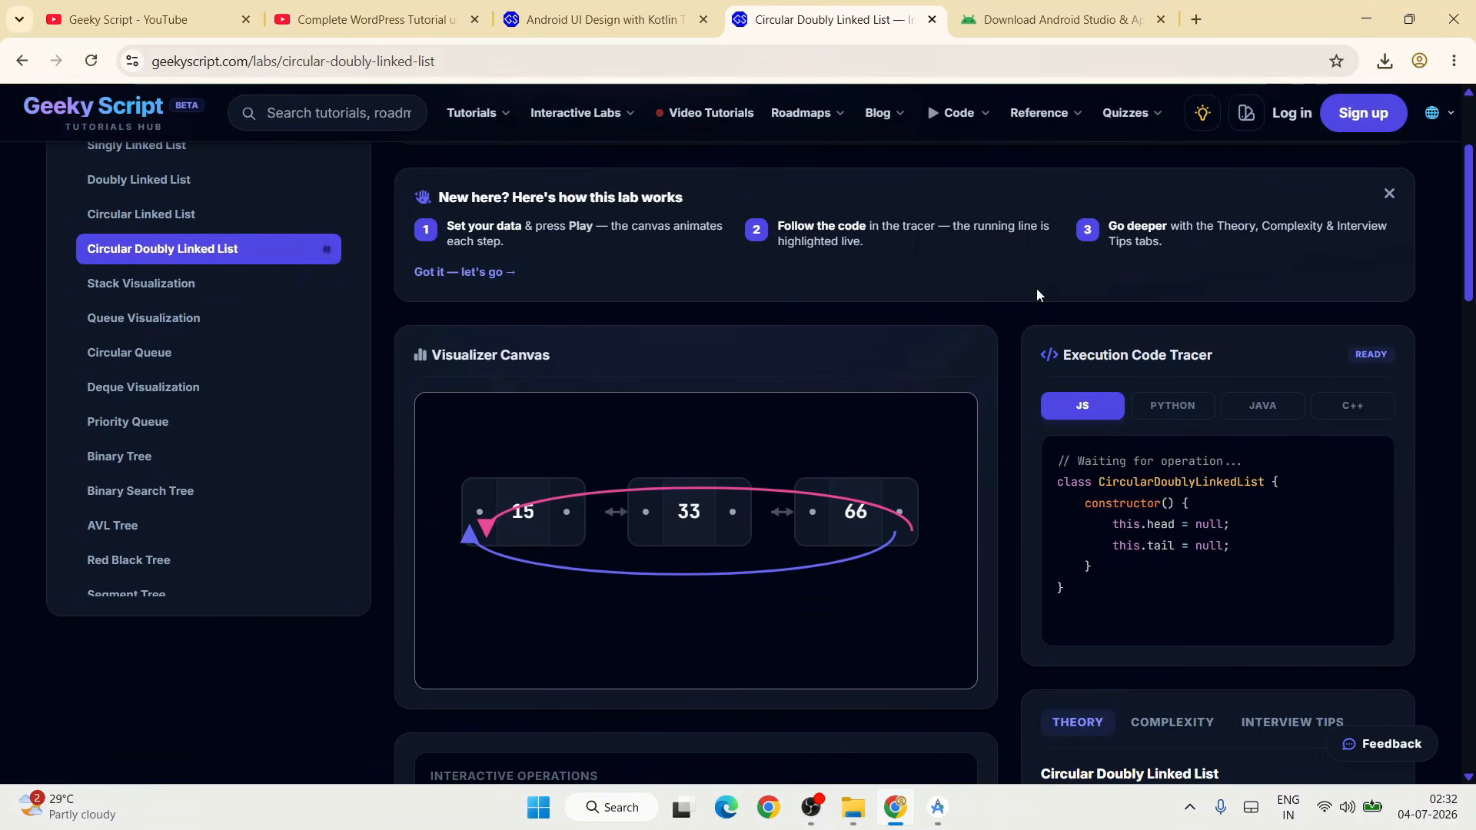